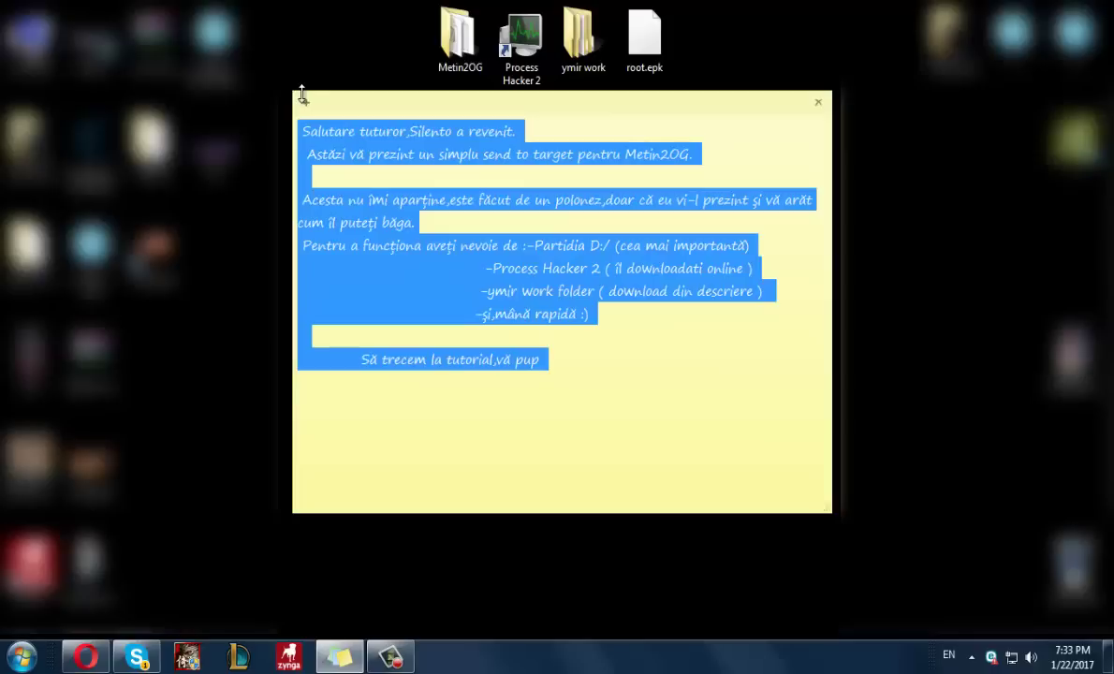
Step: Replace the sticky note's text with "Primul pas pe care trebuie sa-l facem este sa deschidem metinul"
{"action": "key", "text": "Delete"}
{"action": "type", "text": "Primu"}
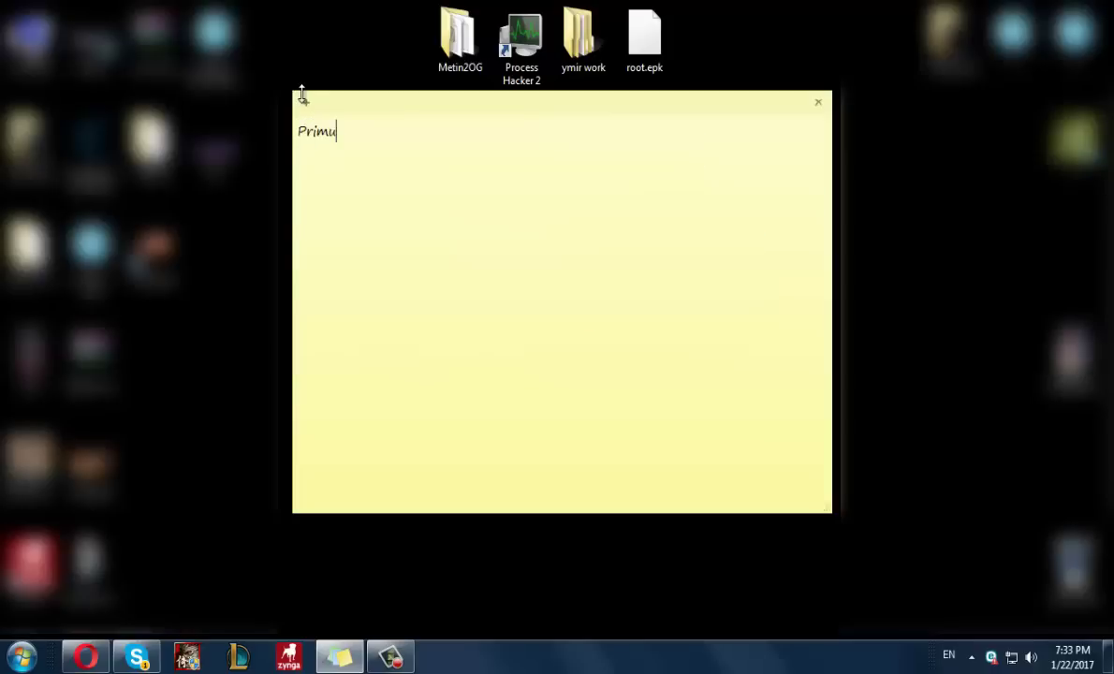
{"action": "type", "text": "l pas pe care tre"}
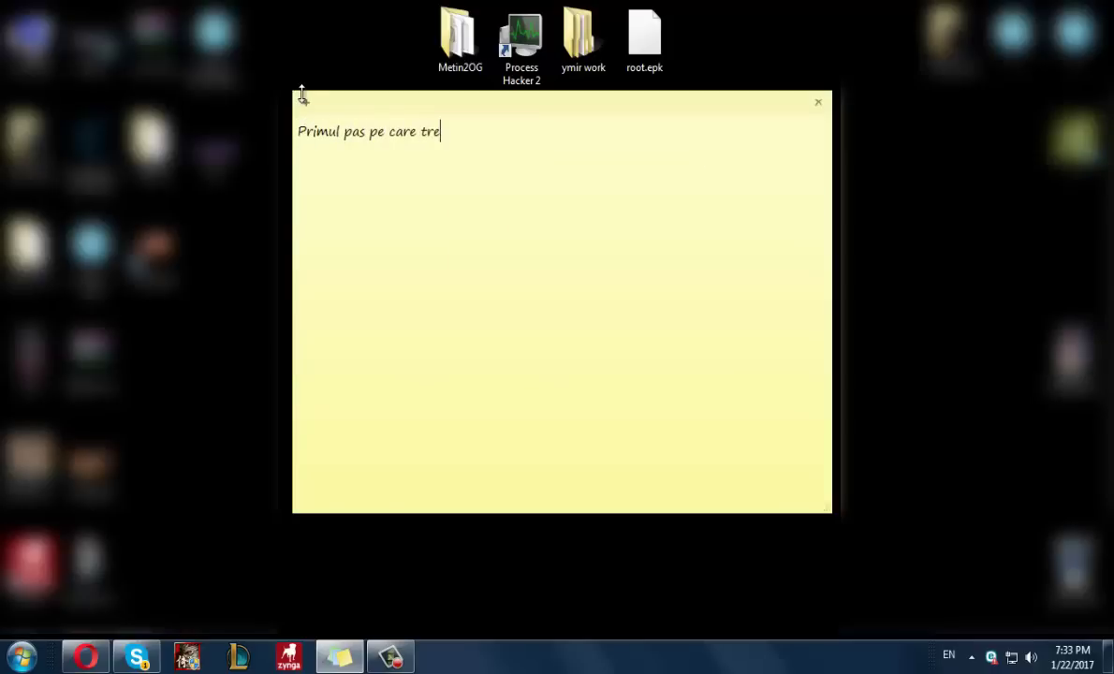
{"action": "type", "text": "buie sa ti fa"}
{"action": "key", "text": "BackSpace"}
{"action": "key", "text": "BackSpace"}
{"action": "key", "text": "BackSpace"}
{"action": "key", "text": "BackSpace"}
{"action": "key", "text": "BackSpace"}
{"action": "type", "text": "l facem este sa deschidem metinul"}
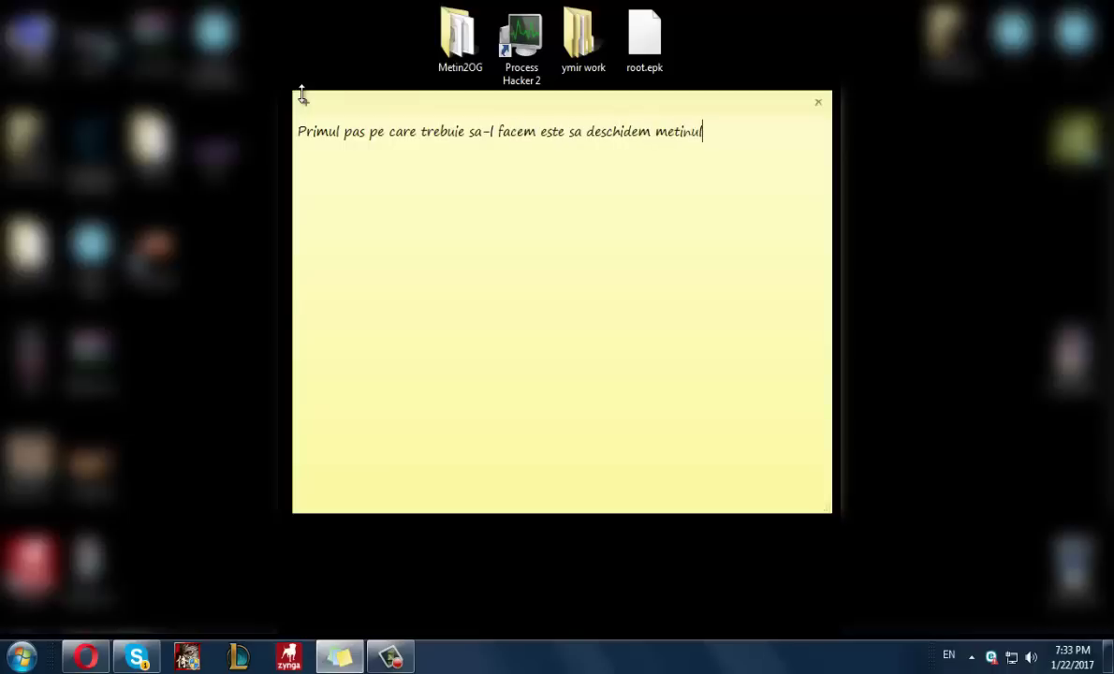
Step: Continue the note with ",apo process hacker si sa suspendam processul metin2.exe" and add "Urmariti-ma" after a blank line
{"action": "type", "text": ",apo process hacker si sa inchidem"}
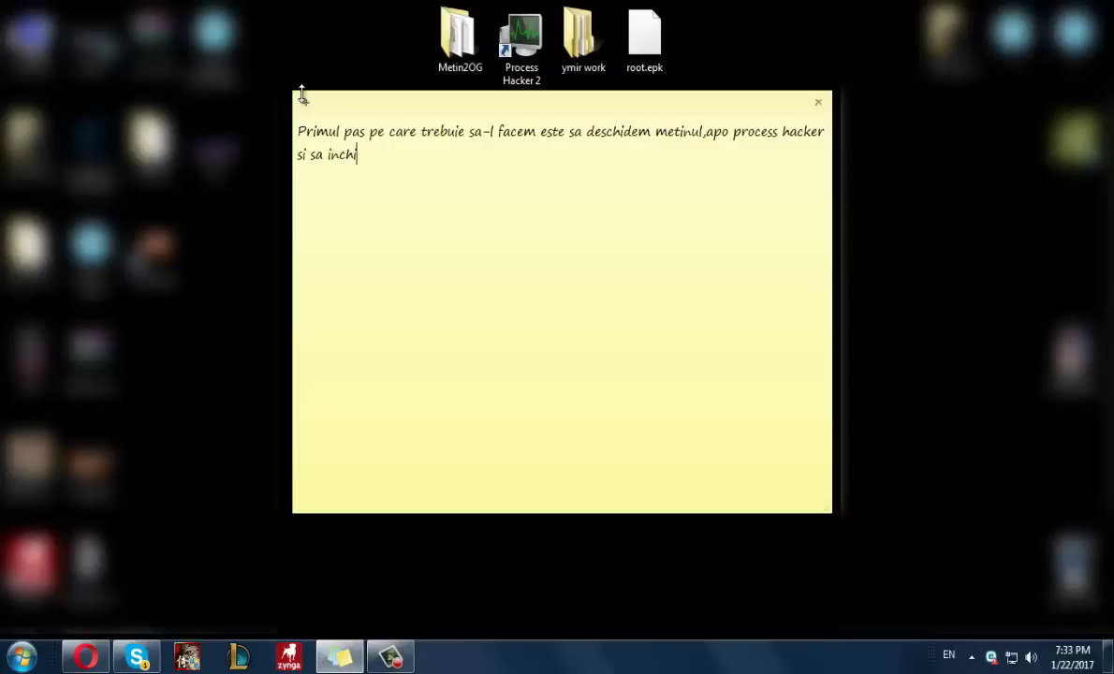
{"action": "key", "text": "BackSpace"}
{"action": "key", "text": "BackSpace"}
{"action": "key", "text": "BackSpace"}
{"action": "key", "text": "BackSpace"}
{"action": "key", "text": "BackSpace"}
{"action": "key", "text": "BackSpace"}
{"action": "type", "text": "spendam process"}
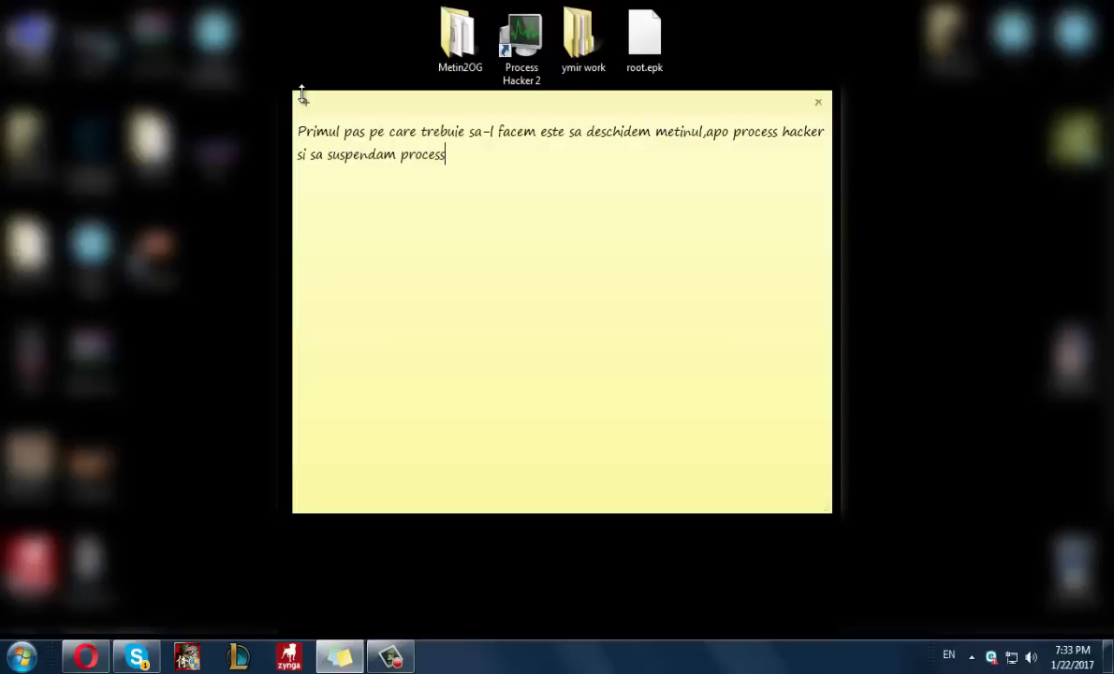
{"action": "type", "text": "ul metin2.exe"}
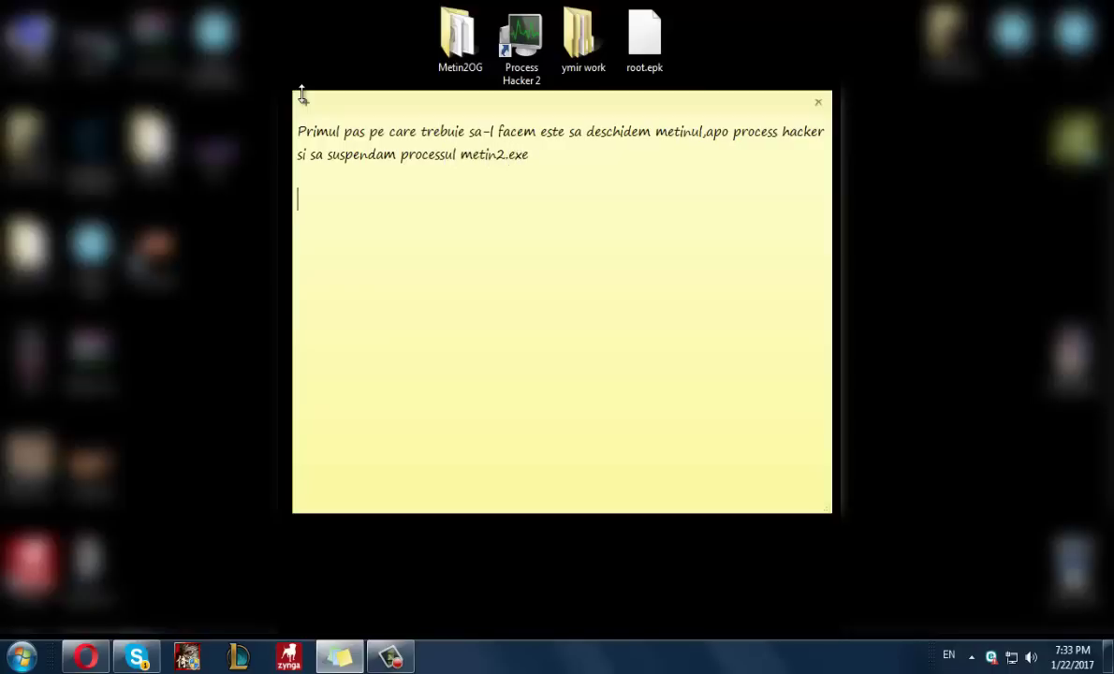
{"action": "type", "text": "  Urmariti-ma"}
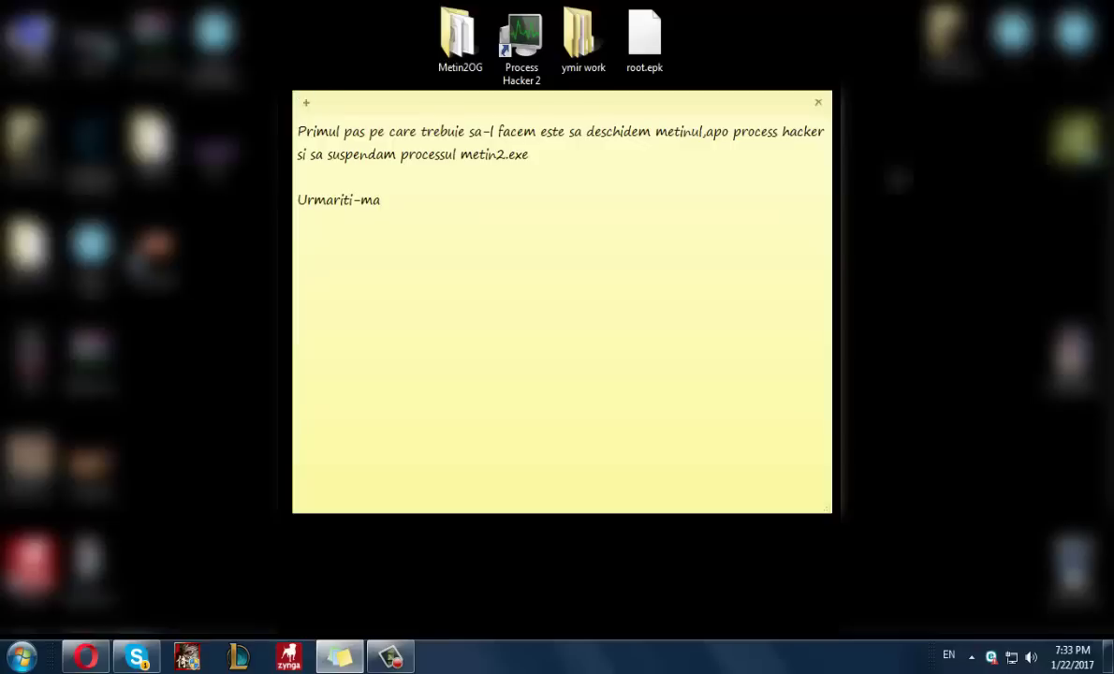
Step: Hide the sticky note and bring up the Metin2OG game client
{"action": "left_click", "coordinate": [339, 656]}
{"action": "left_click", "coordinate": [187, 656]}
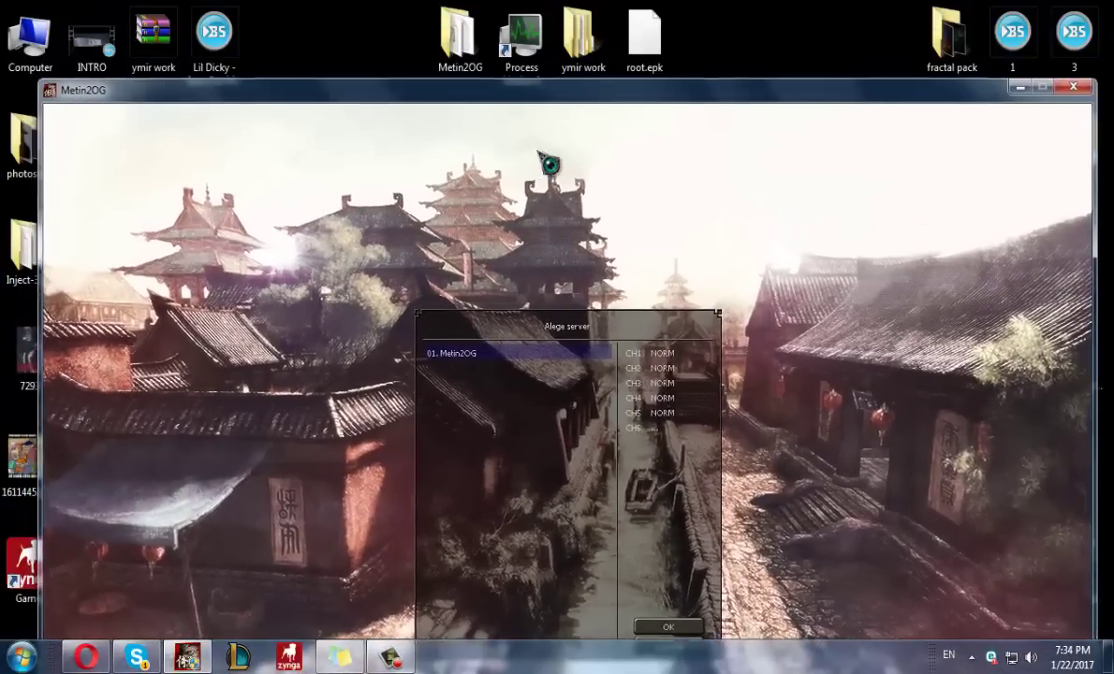
Step: Return to the sticky note, replace its text with "Deschidem process hacker cu Run With administrator.", and clear the note
{"action": "key", "text": "alt+Tab"}
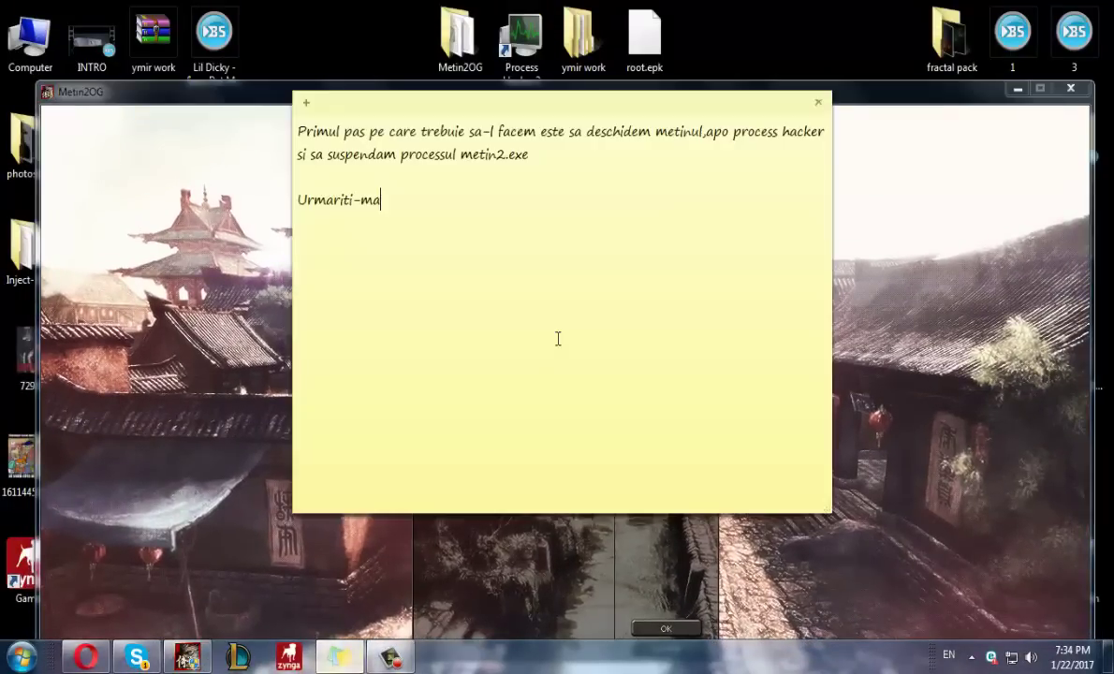
{"action": "key", "text": "ctrl+a"}
{"action": "type", "text": "Deschide"}
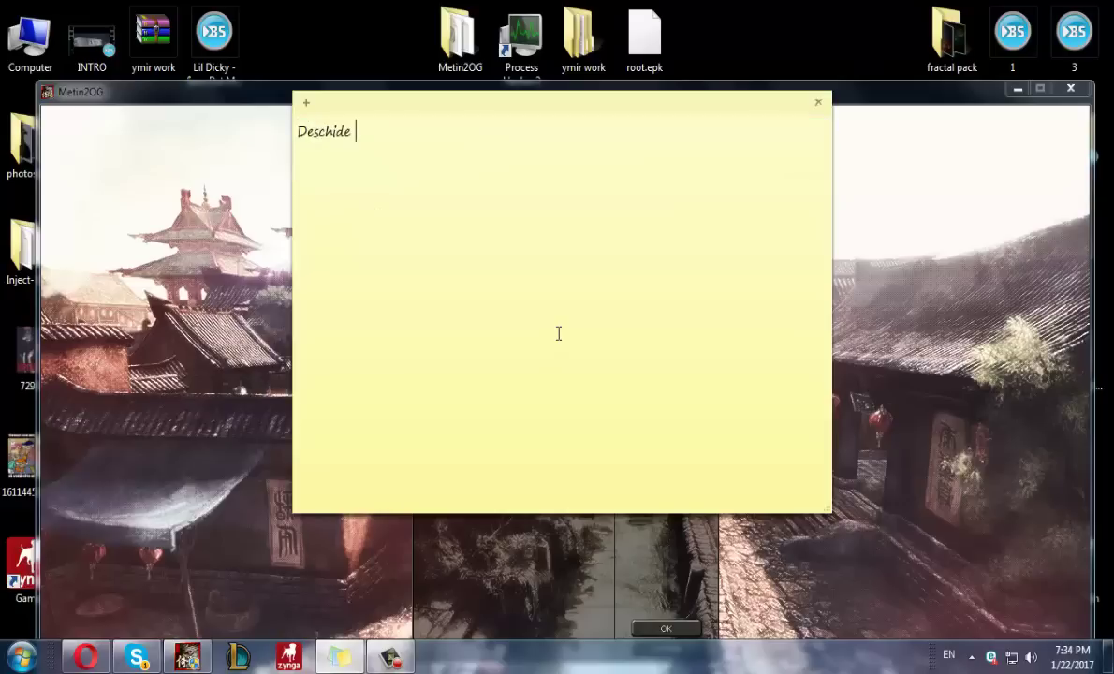
{"action": "type", "text": "m process hacker c"}
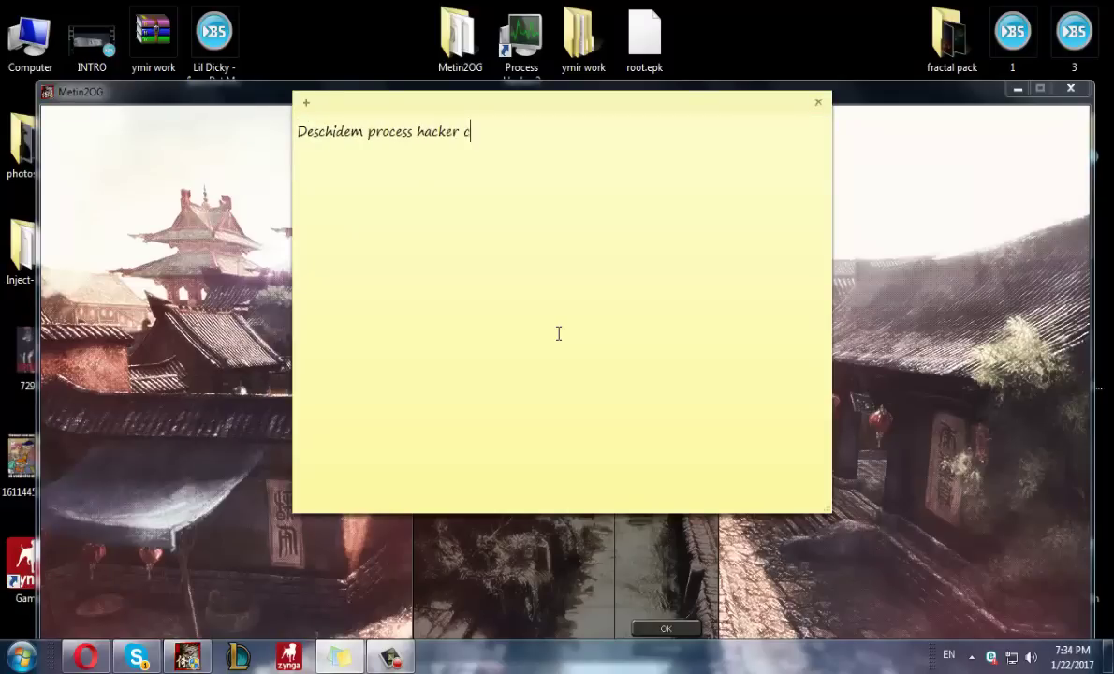
{"action": "type", "text": "u Run With administrator."}
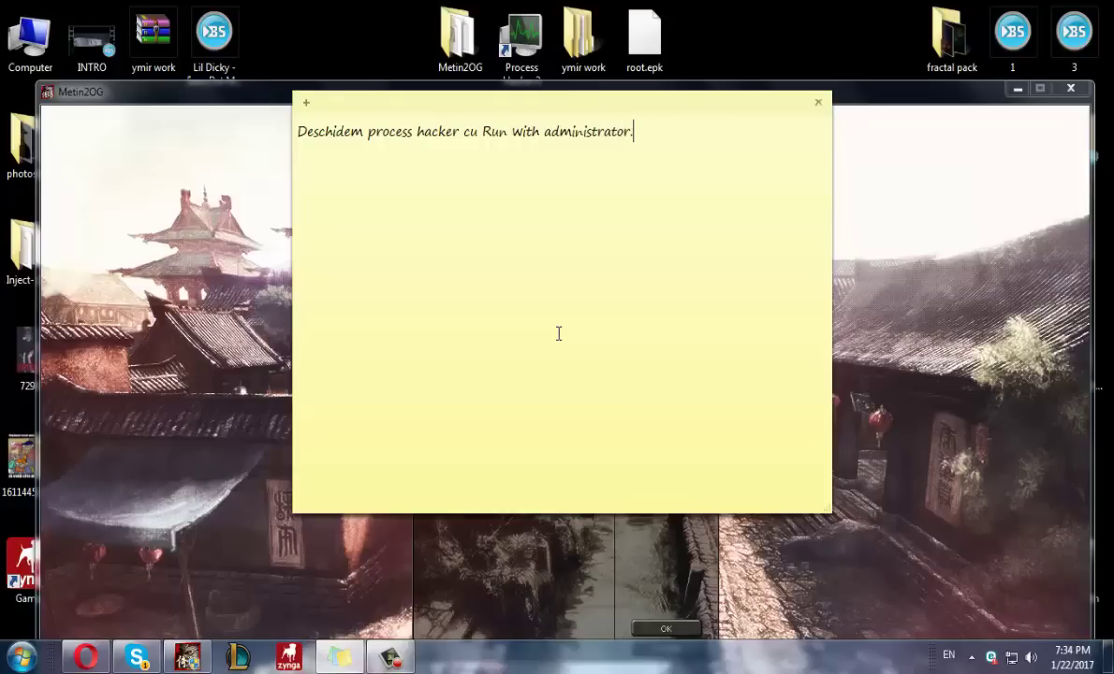
{"action": "key", "text": "ctrl+a"}
{"action": "key", "text": "BackSpace"}
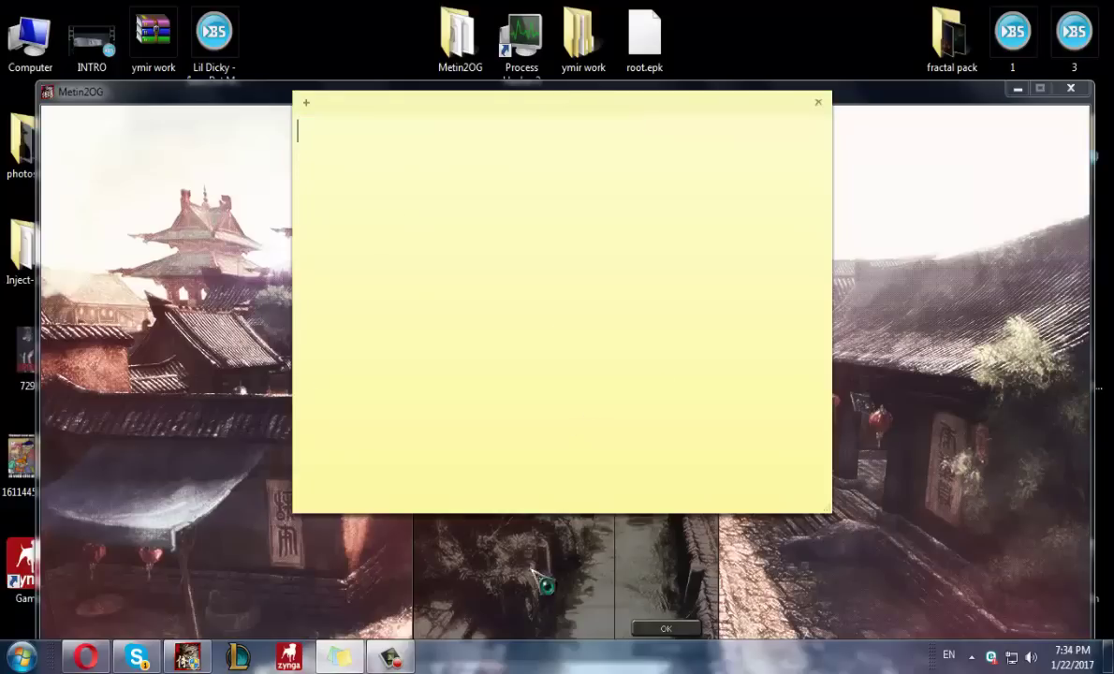
Step: Run Process Hacker 2 as administrator and suspend the Metin2OG.exe process
{"action": "left_click", "coordinate": [532, 571]}
{"action": "right_click", "coordinate": [529, 41]}
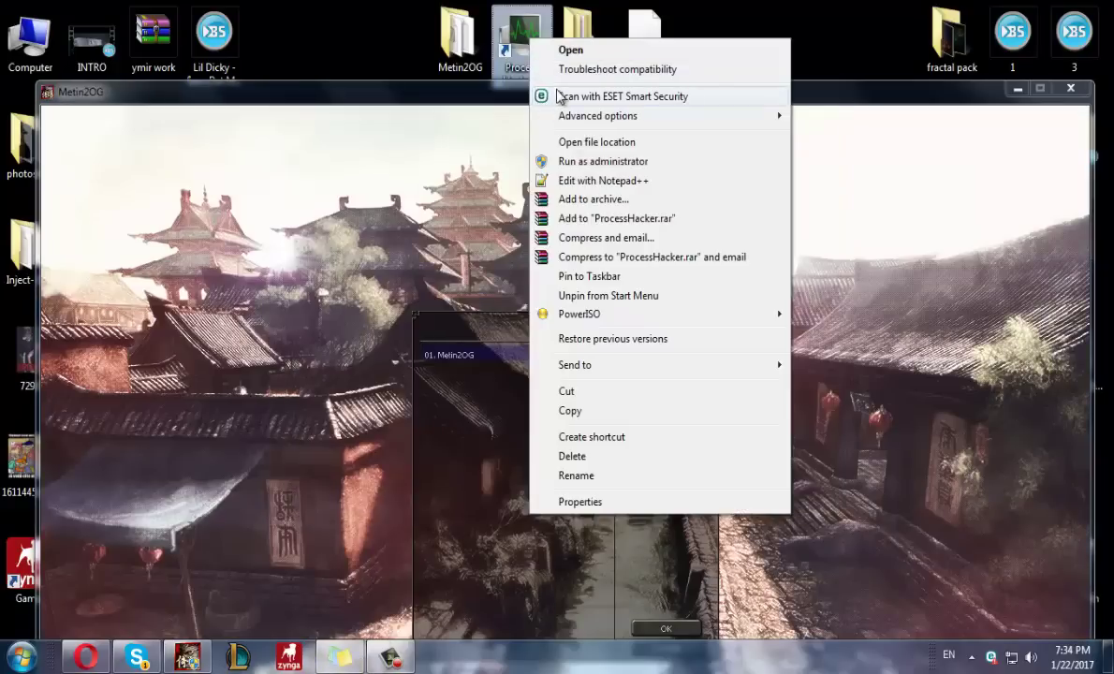
{"action": "left_click", "coordinate": [577, 163]}
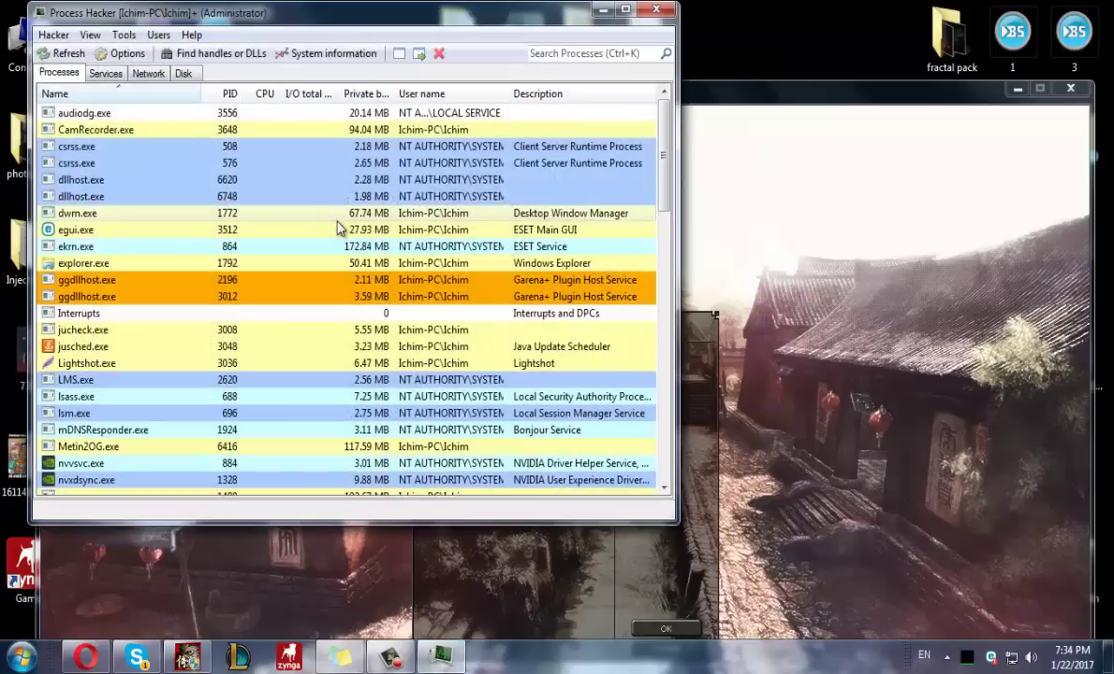
{"action": "key", "text": "Menu"}
{"action": "key", "text": "Escape"}
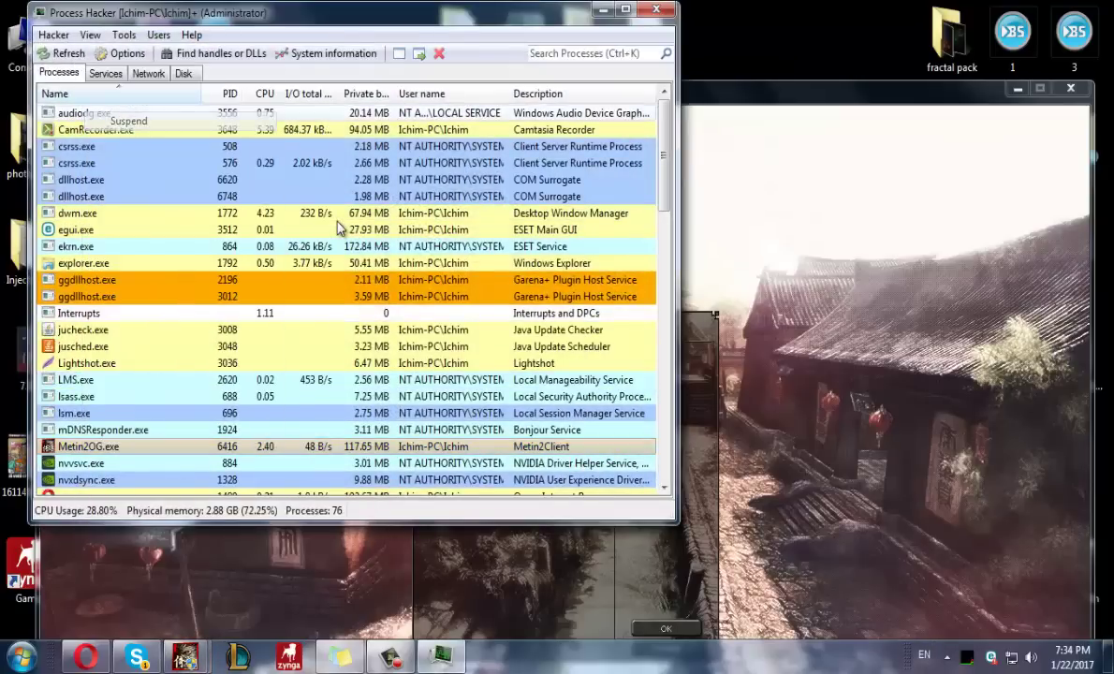
Step: Switch to the empty sticky note and write "Unde este process-ul Metin2OG.exe"
{"action": "key", "text": "super+6"}
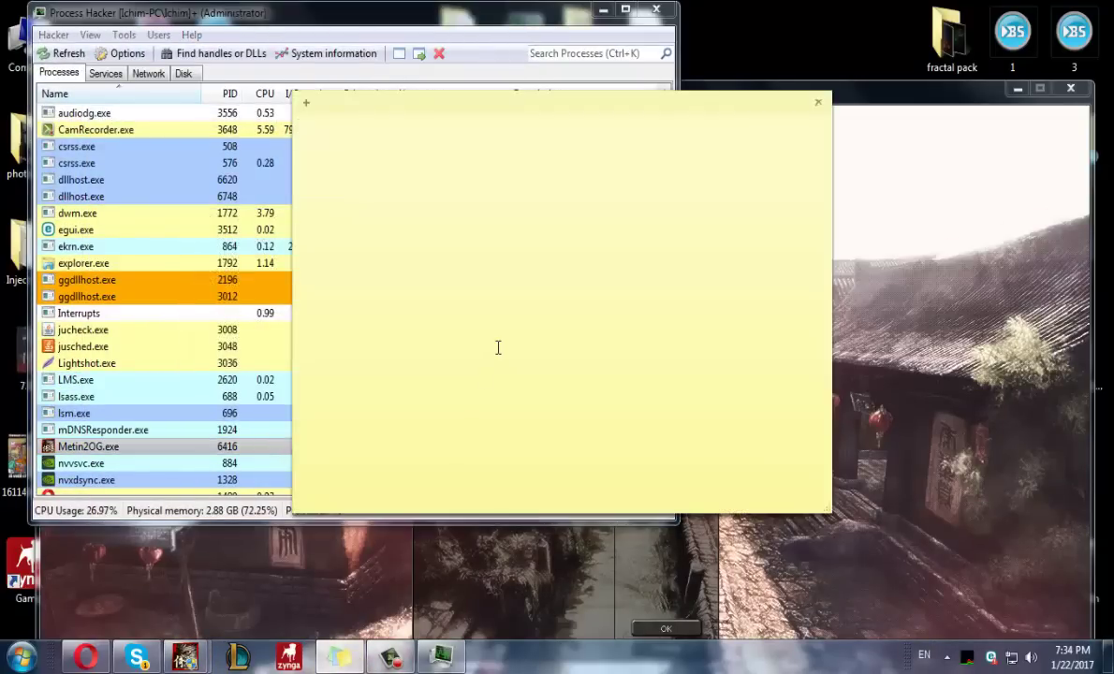
{"action": "type", "text": "Und"}
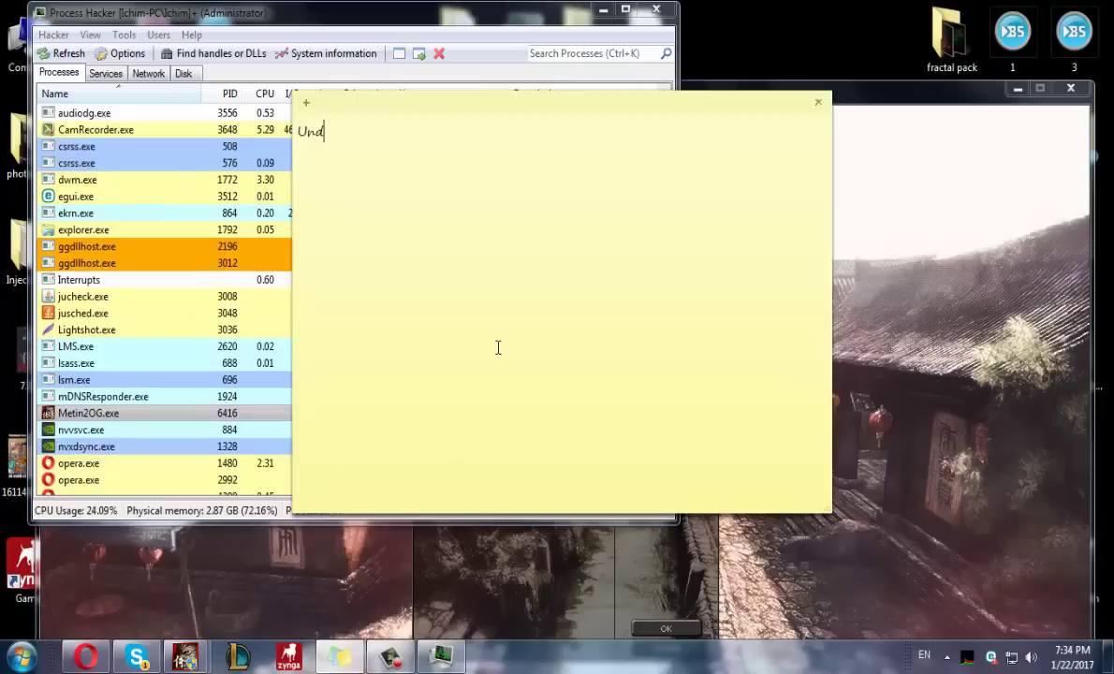
{"action": "type", "text": "e este process-"}
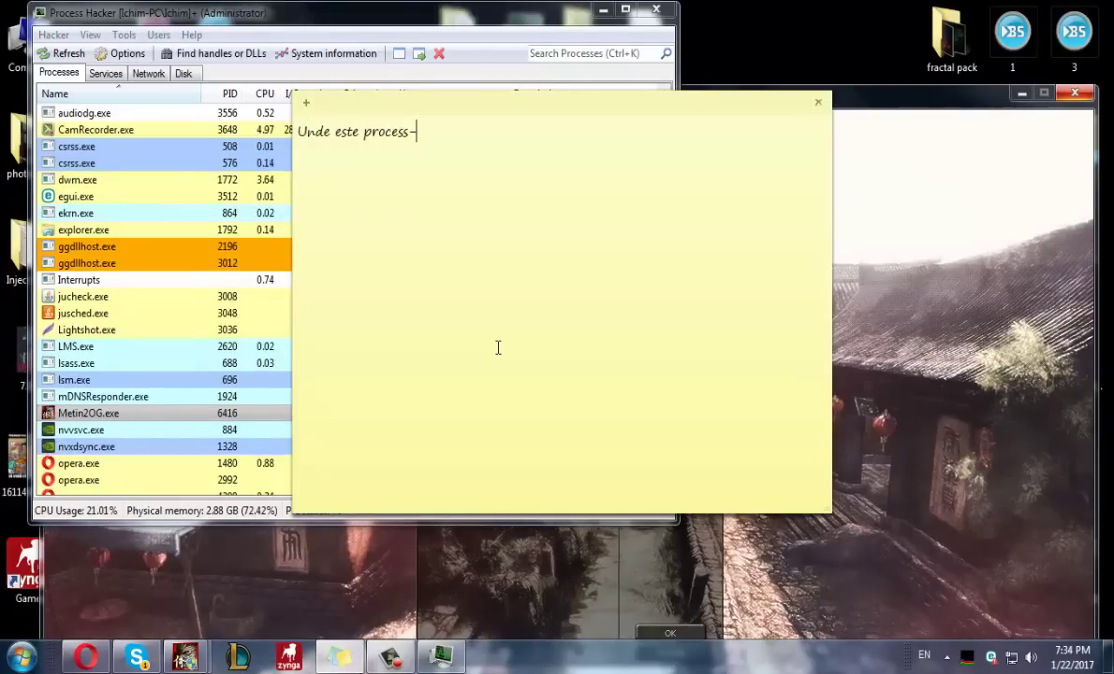
{"action": "type", "text": "ul Metin2O"}
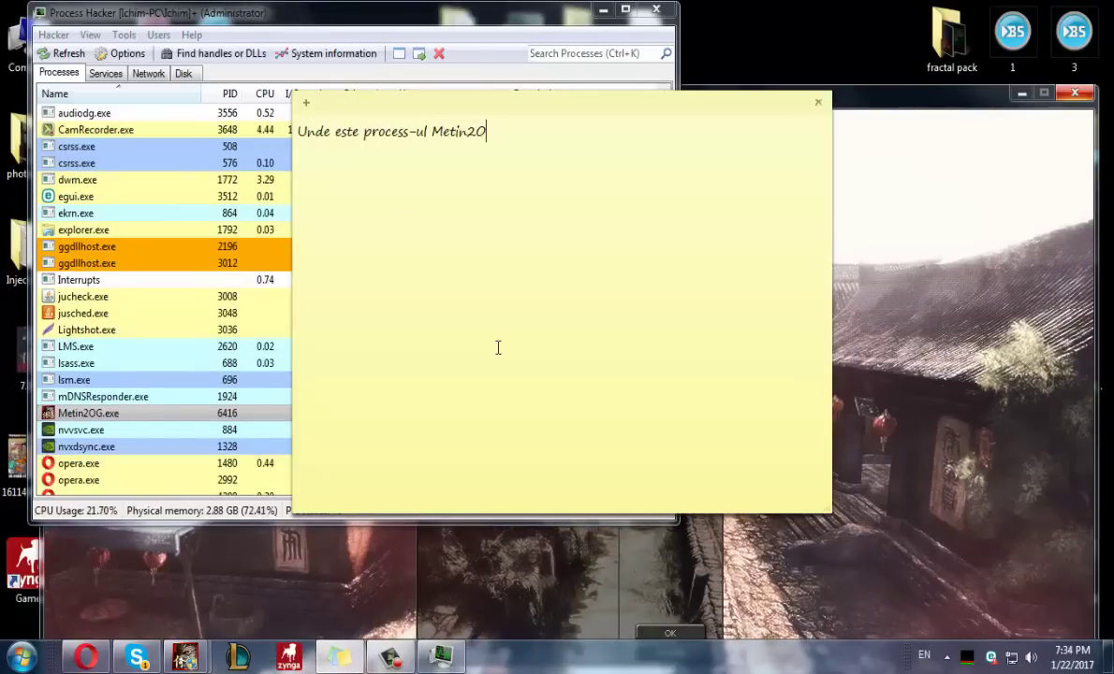
{"action": "type", "text": "g.l"}
{"action": "key", "text": "BackSpace"}
{"action": "key", "text": "BackSpace"}
{"action": "key", "text": "BackSpace"}
{"action": "type", "text": "G.exe "}
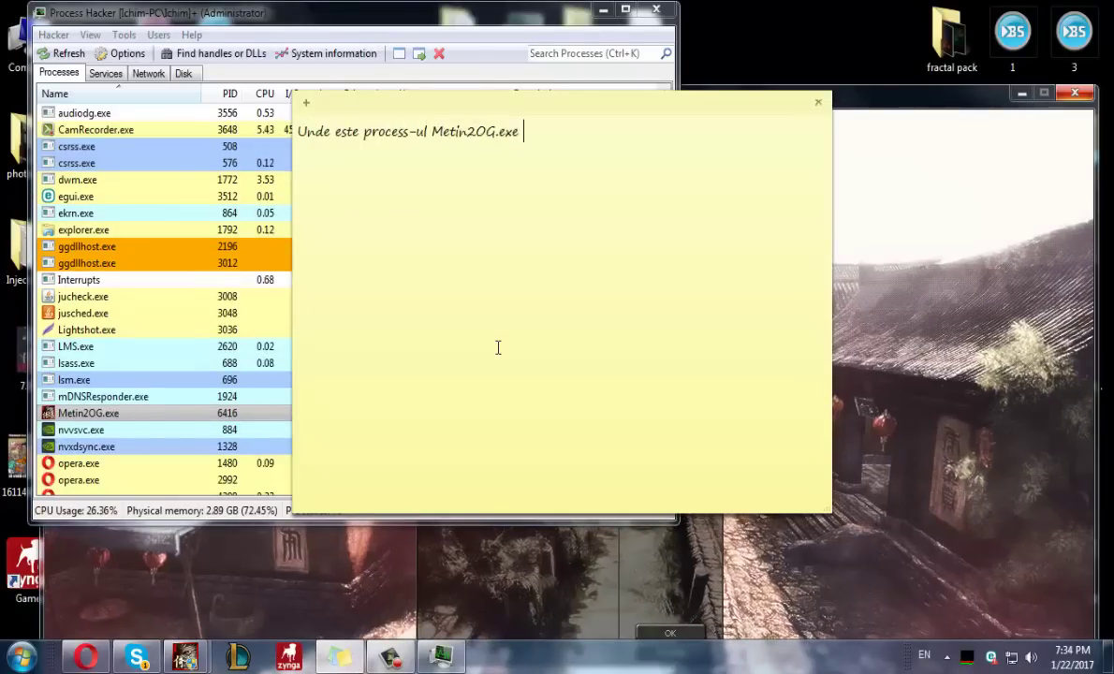
Step: Continue the note's sentence with "in processele din stanga,dam click dreapta,apoi suspend"
{"action": "type", "text": "in process"}
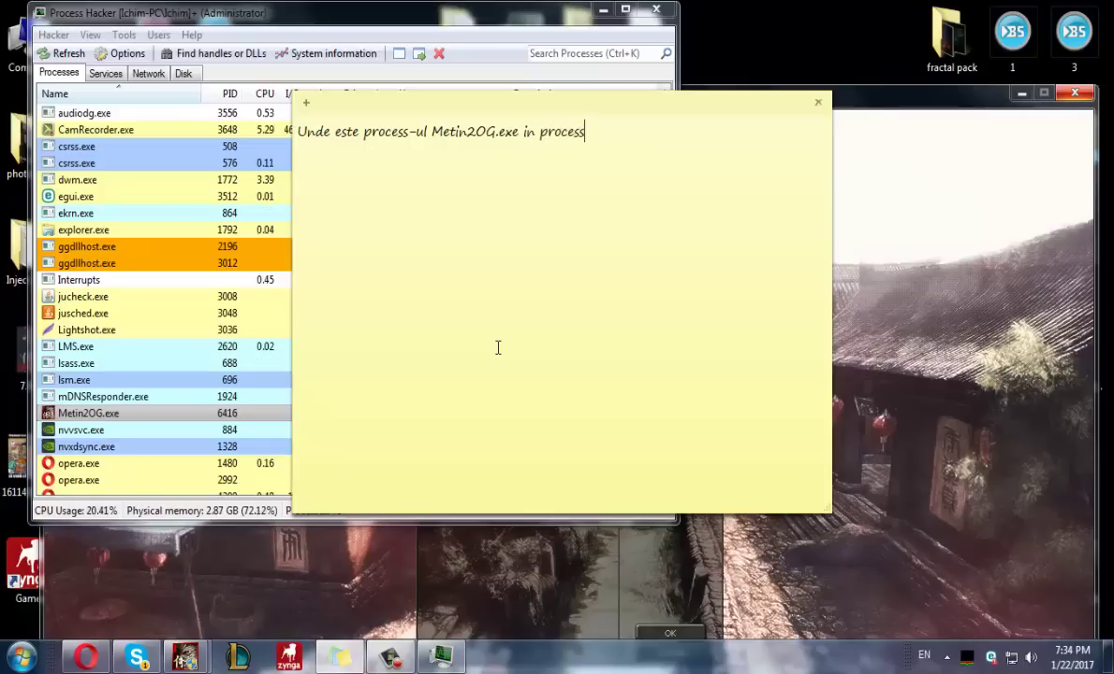
{"action": "type", "text": "ele din stanga"}
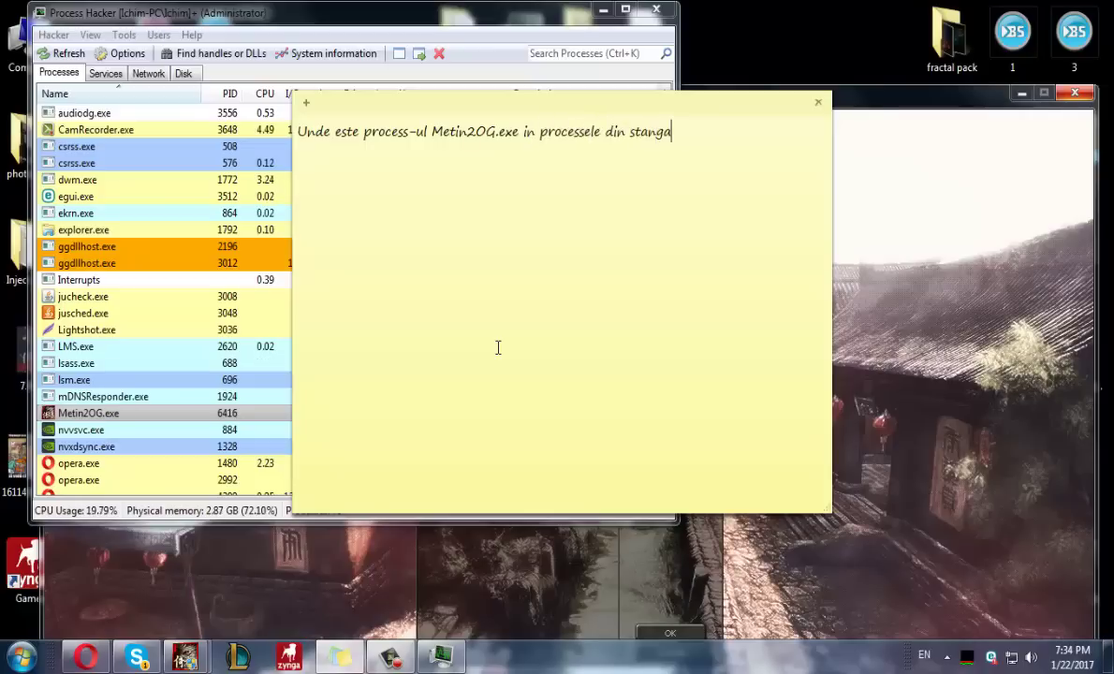
{"action": "type", "text": ",dam click dreapta,apo s"}
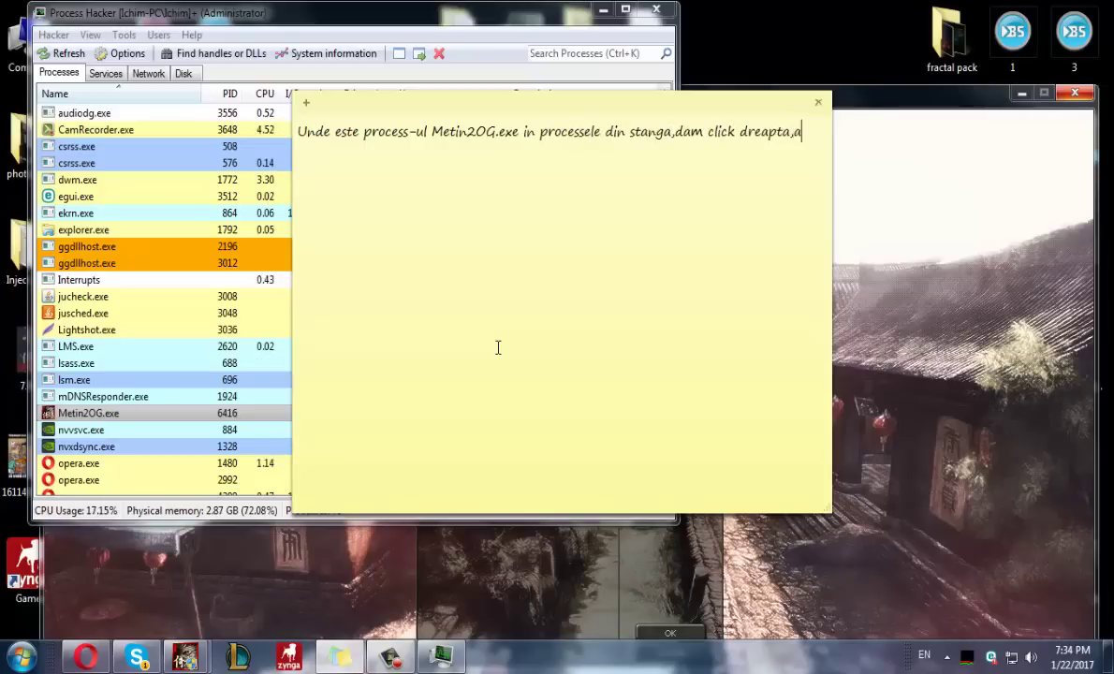
{"action": "key", "text": "BackSpace"}
{"action": "key", "text": "BackSpace"}
{"action": "type", "text": "i suspend,"}
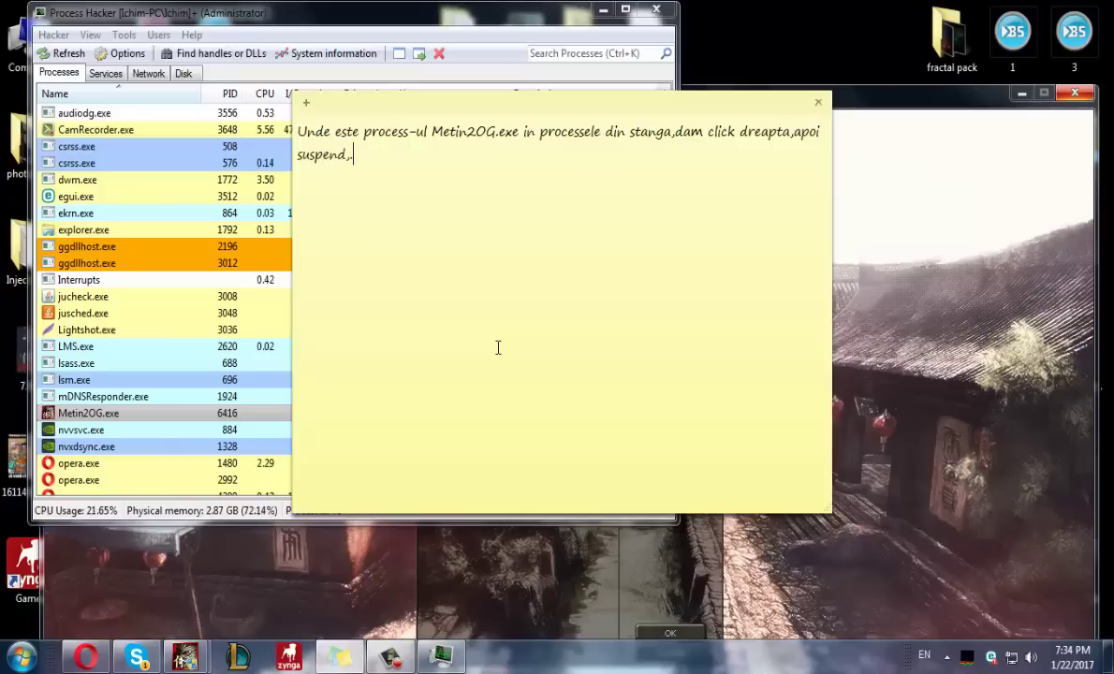
{"action": "key", "text": "BackSpace"}
Step: Add the warning ".Daca nu va miscati rapid,metinul se inchide" to the end of the note's sentence
{"action": "type", "text": ".Daca nu "}
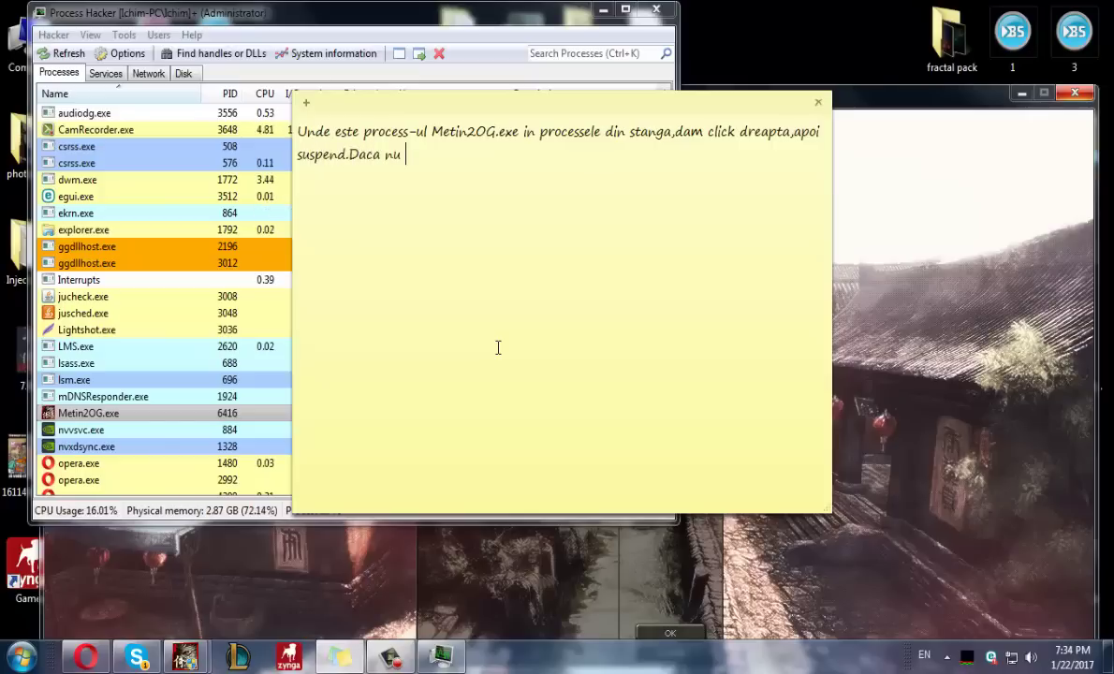
{"action": "type", "text": "va m"}
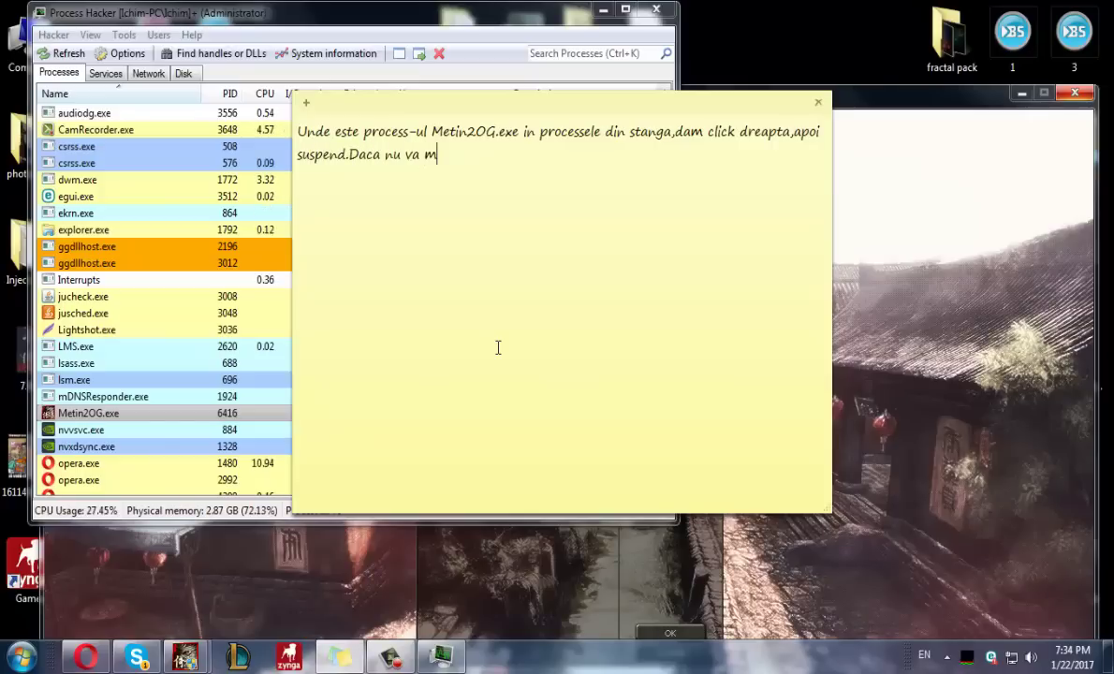
{"action": "type", "text": "iscati rapid,met"}
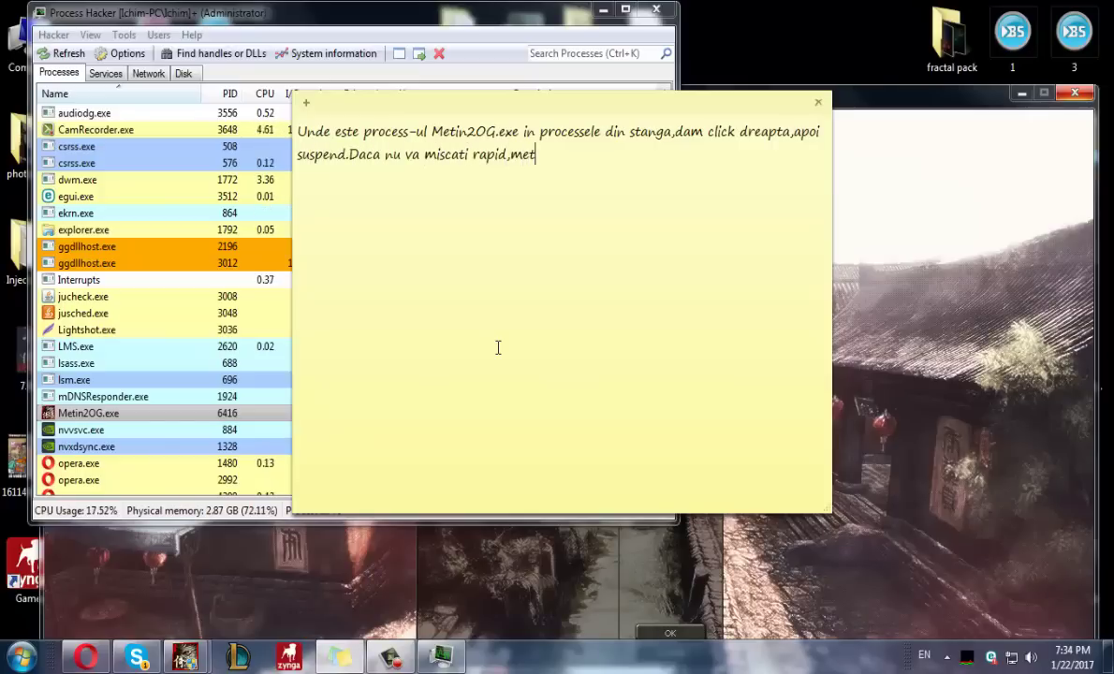
{"action": "type", "text": "inul se inchidem"}
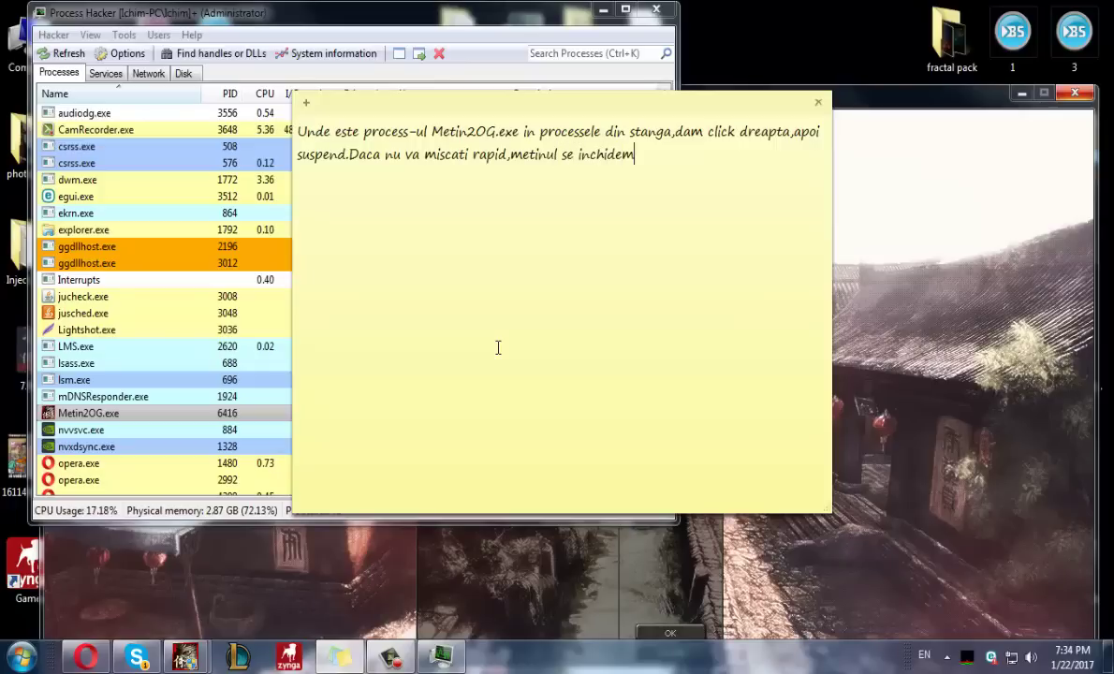
{"action": "key", "text": "BackSpace"}
Step: Add a separate paragraph to the note reading "Daca metinul vi se inchide,o luati de la capat."
{"action": "type", "text": "Daca"}
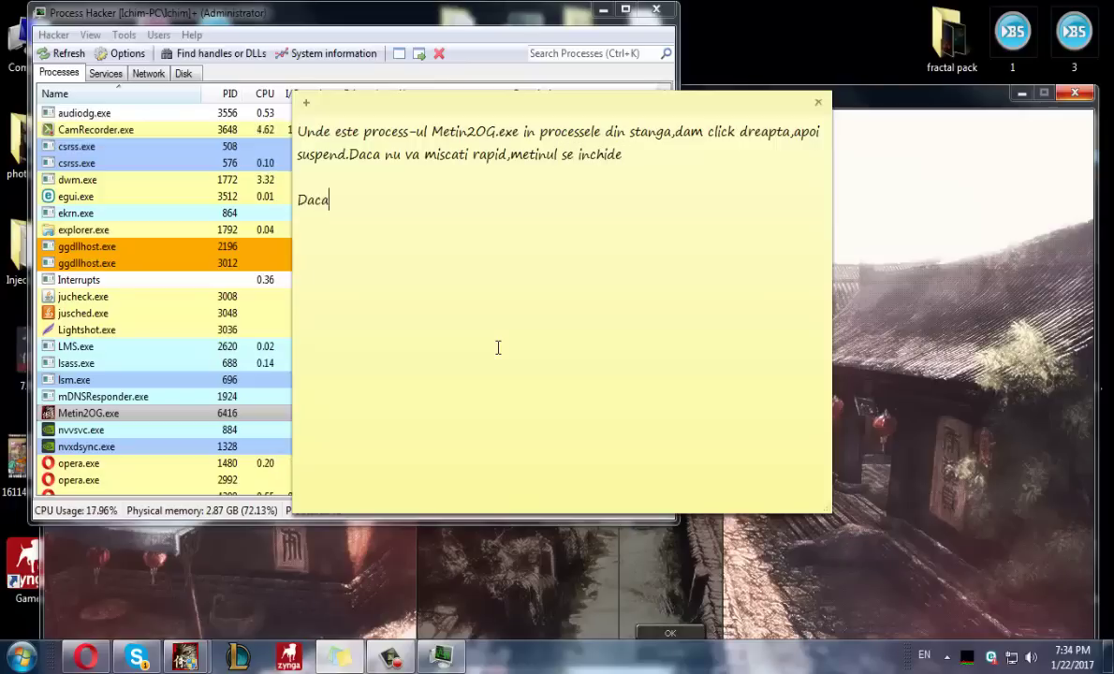
{"action": "type", "text": " metinul vi se inchide,"}
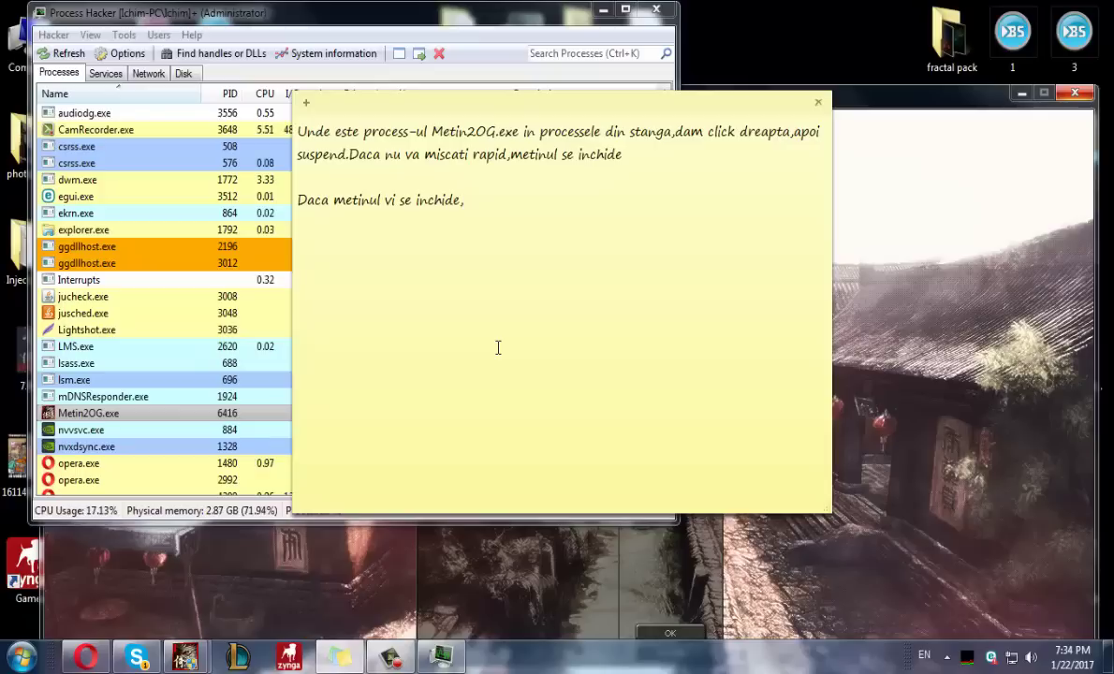
{"action": "type", "text": "in"}
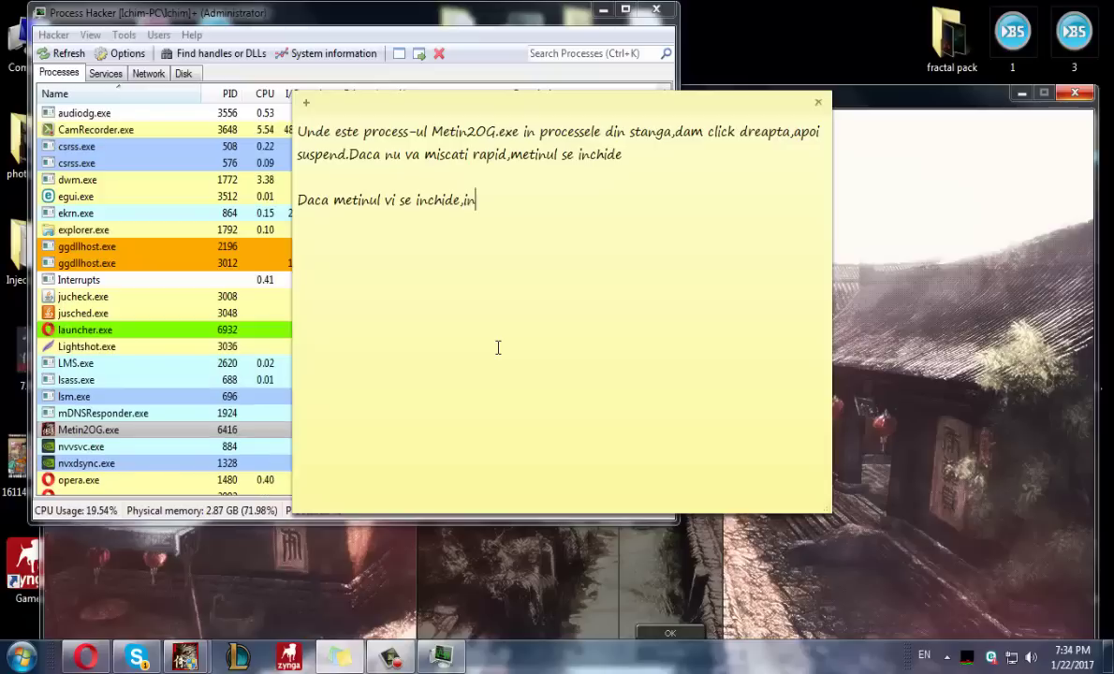
{"action": "key", "text": "BackSpace"}
{"action": "key", "text": "BackSpace"}
{"action": "type", "text": "o luati de la capat."}
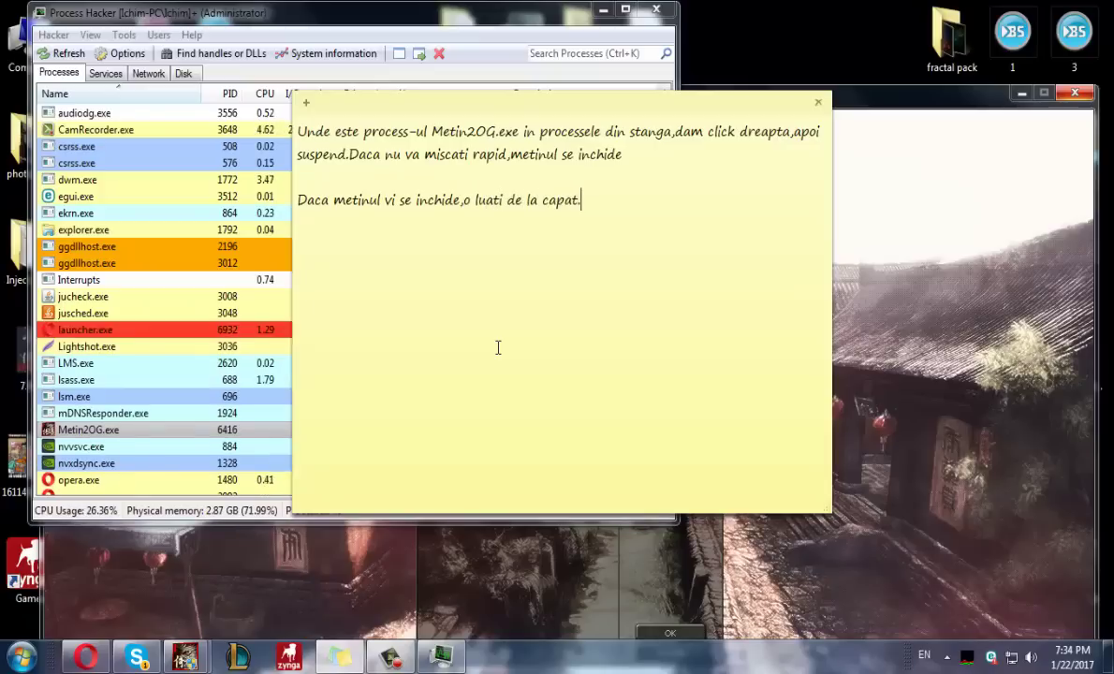
Step: Add a separate paragraph to the note reading "Redeschideti metinul,redeschideti process hacker-ul."
{"action": "type", "text": "Redeschideti "}
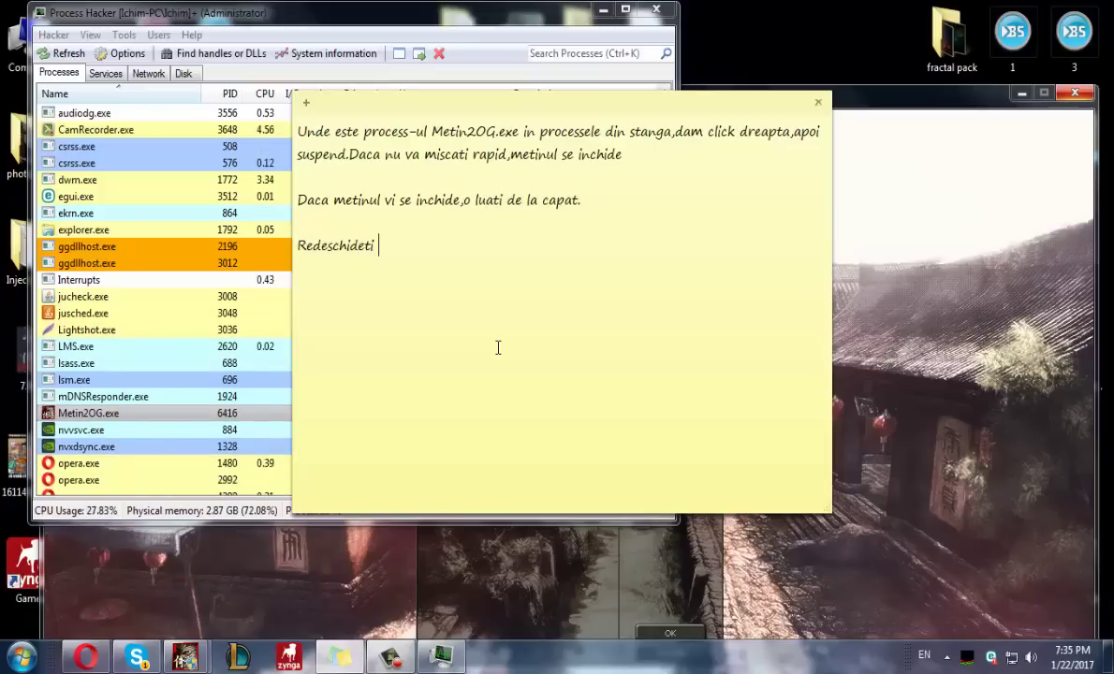
{"action": "type", "text": "metinul,redeschideti"}
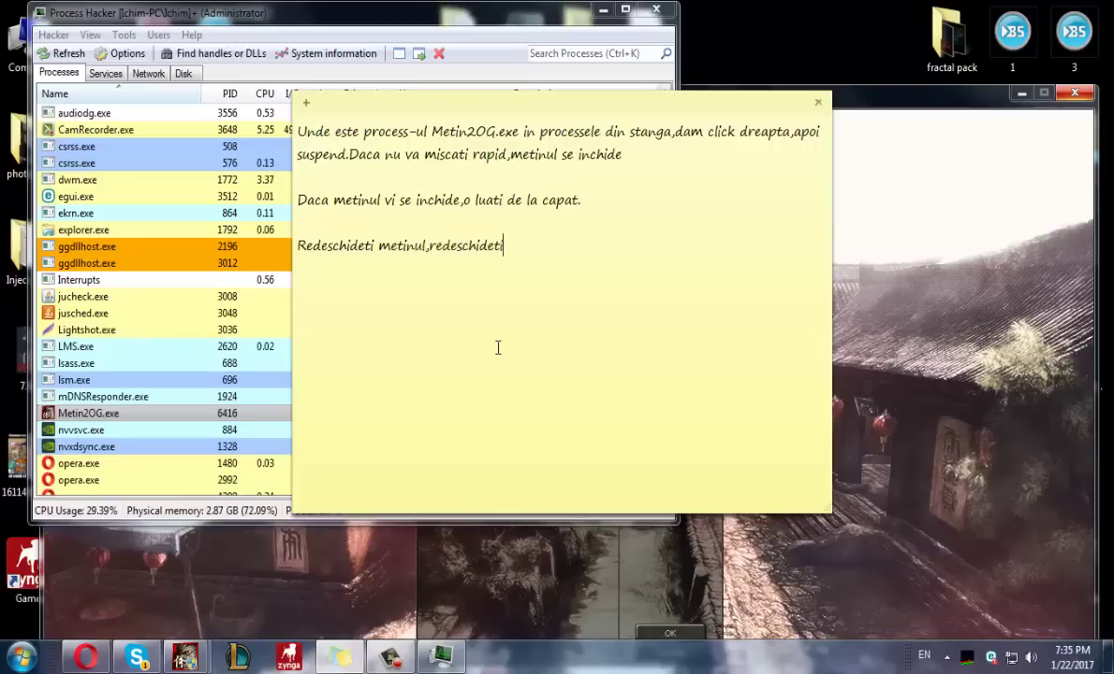
{"action": "type", "text": " process hack-"}
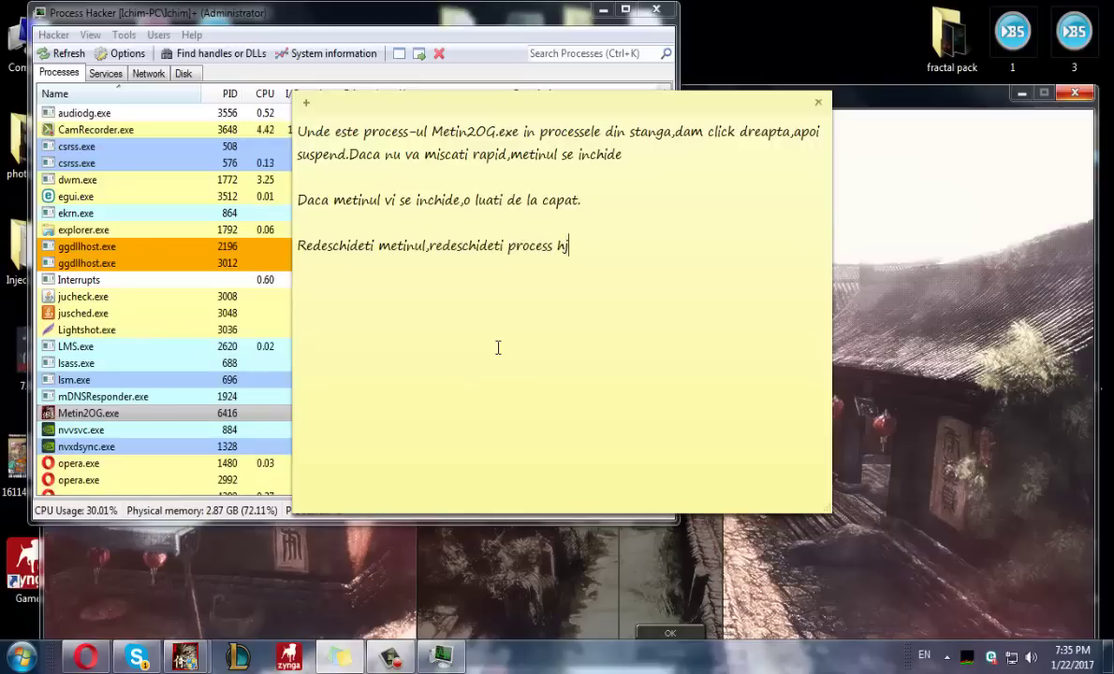
{"action": "type", "text": "er"}
{"action": "key", "text": "BackSpace"}
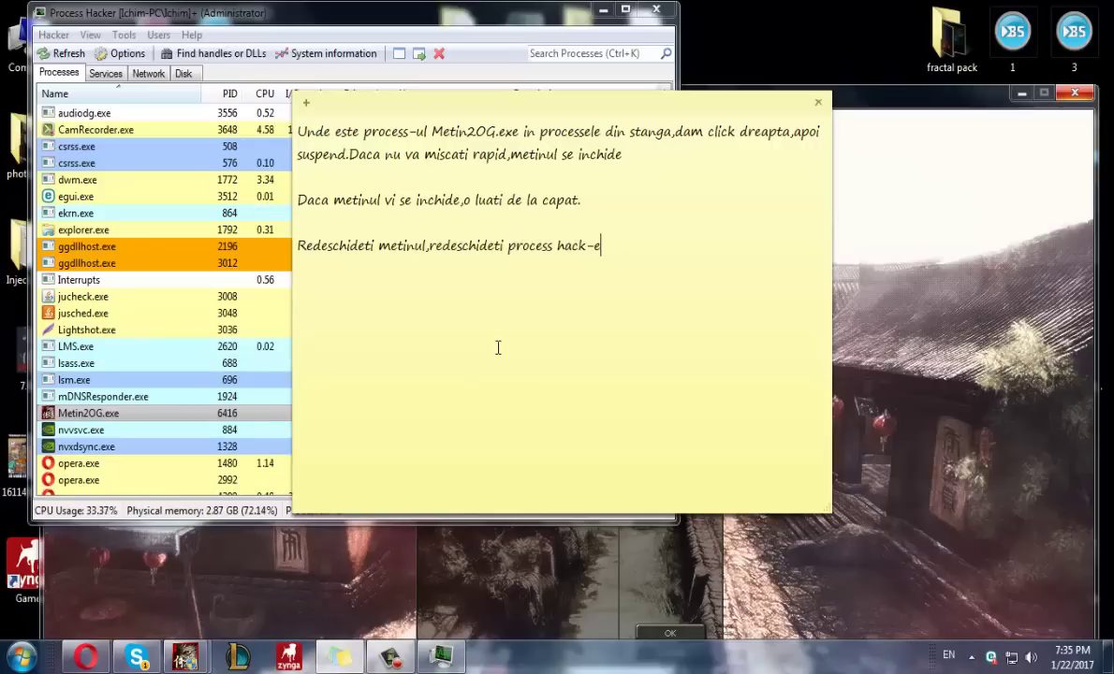
{"action": "type", "text": "r-ul."}
{"action": "key", "text": "Return"}
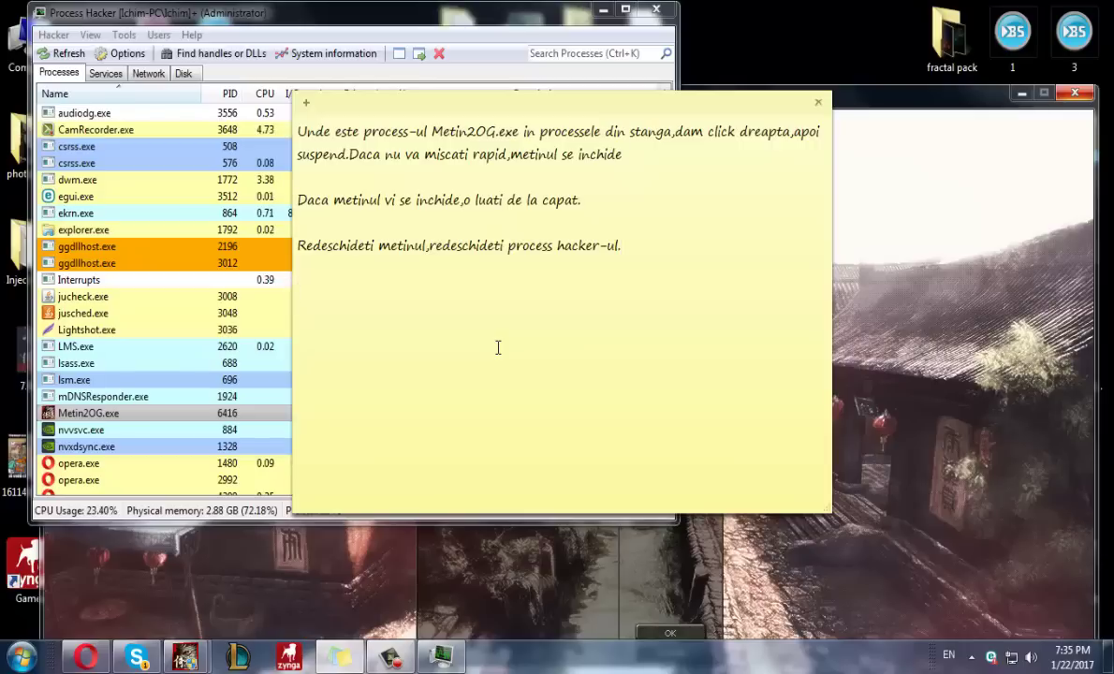
Step: Add another paragraph to the note reading "Exersati de 2 3 ori pana va intrati in mana ."
{"action": "type", "text": "xersati de "}
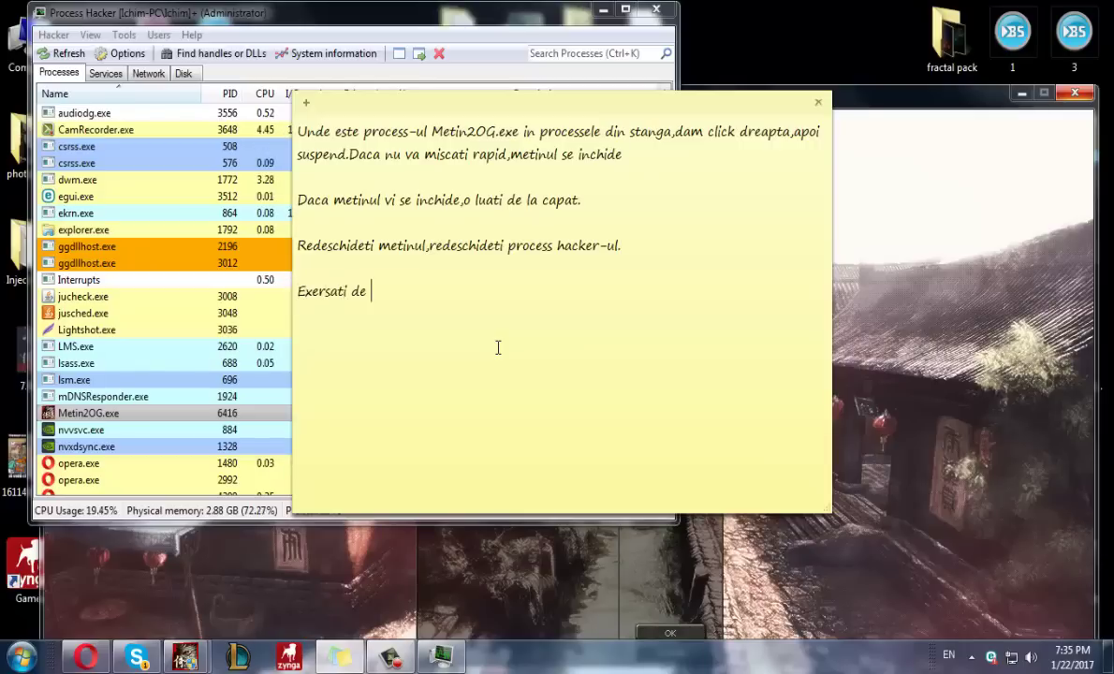
{"action": "type", "text": "2 3 ori pana va intra"}
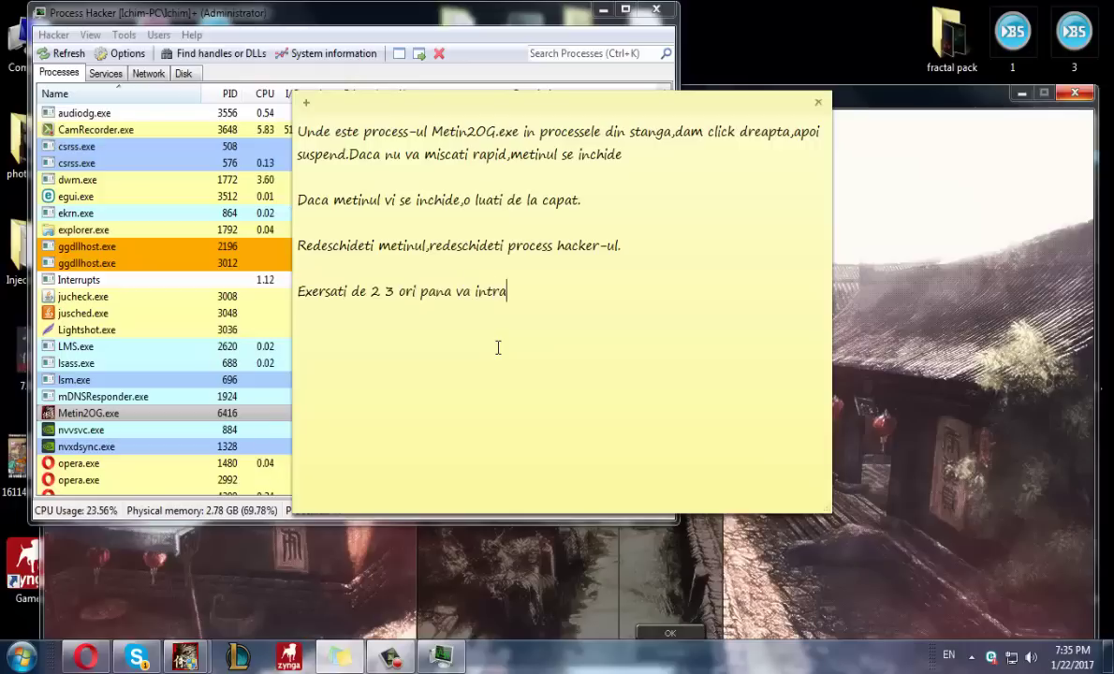
{"action": "type", "text": "ti in mana ."}
{"action": "key", "text": "Return"}
{"action": "key", "text": "Return"}
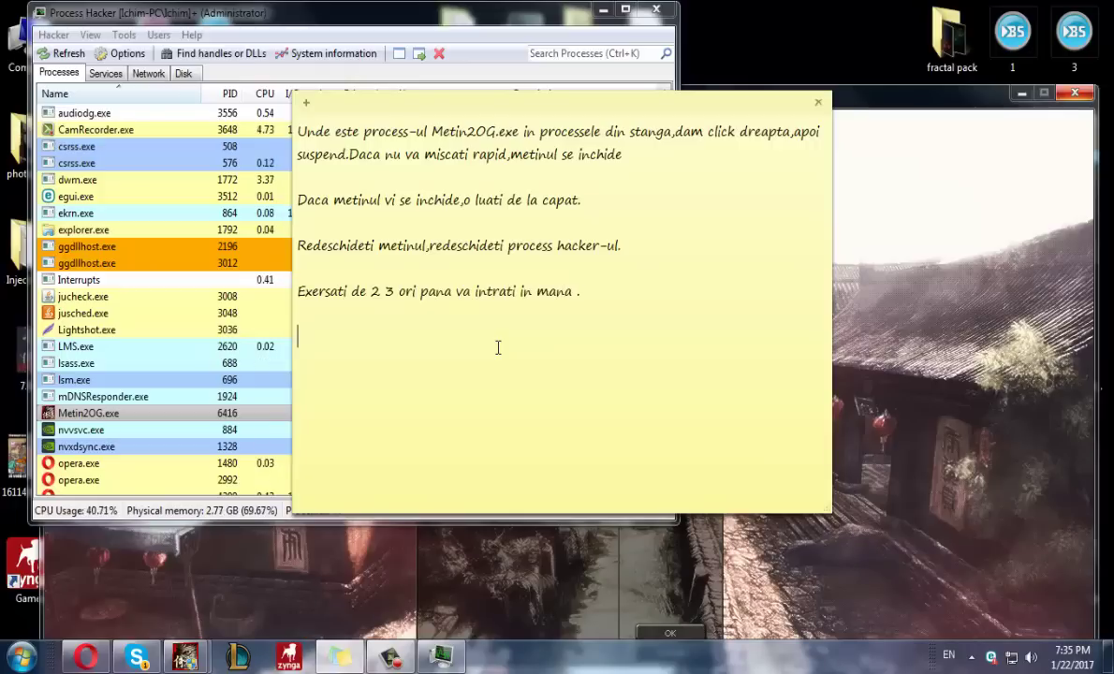
Step: Replace the note's entire text with "Acum,urmariti-ma."
{"action": "key", "text": "ctrl+a"}
{"action": "key", "text": "BackSpace"}
{"action": "type", "text": "Acum,"}
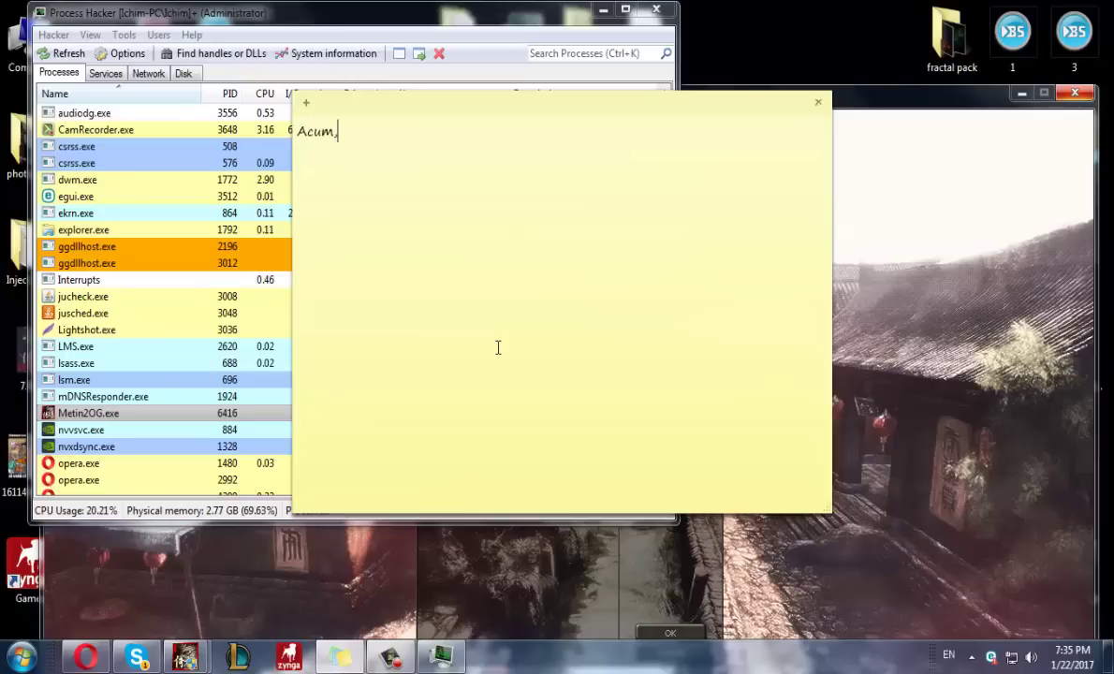
{"action": "type", "text": "urmati"}
{"action": "key", "text": "BackSpace"}
{"action": "key", "text": "BackSpace"}
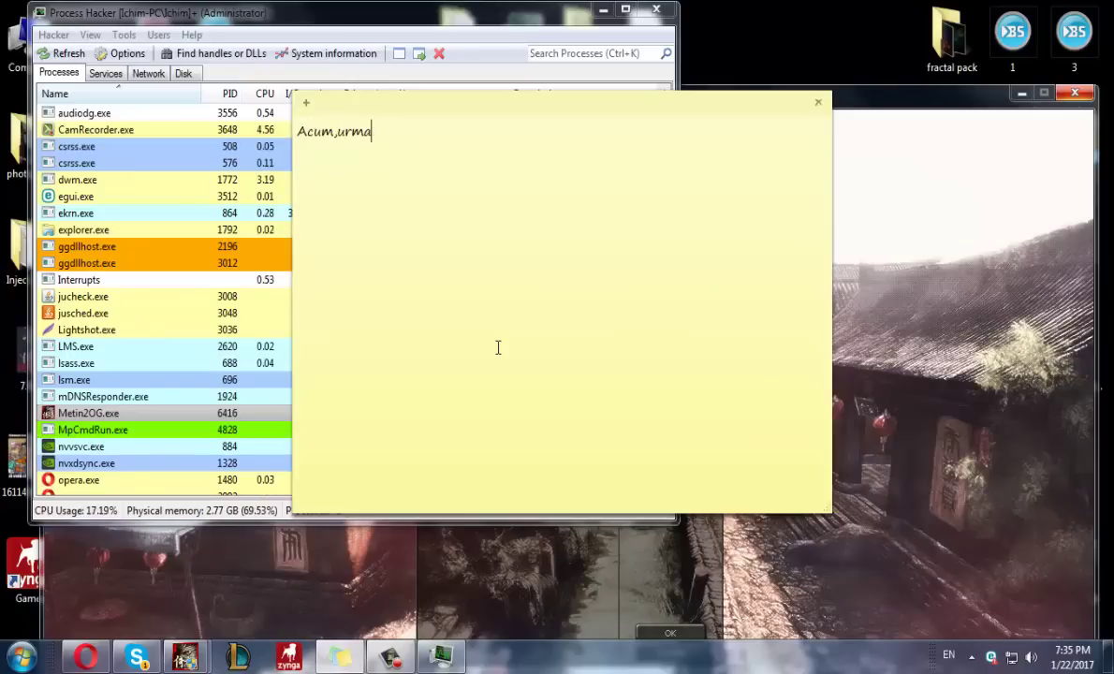
{"action": "type", "text": "riti-ma."}
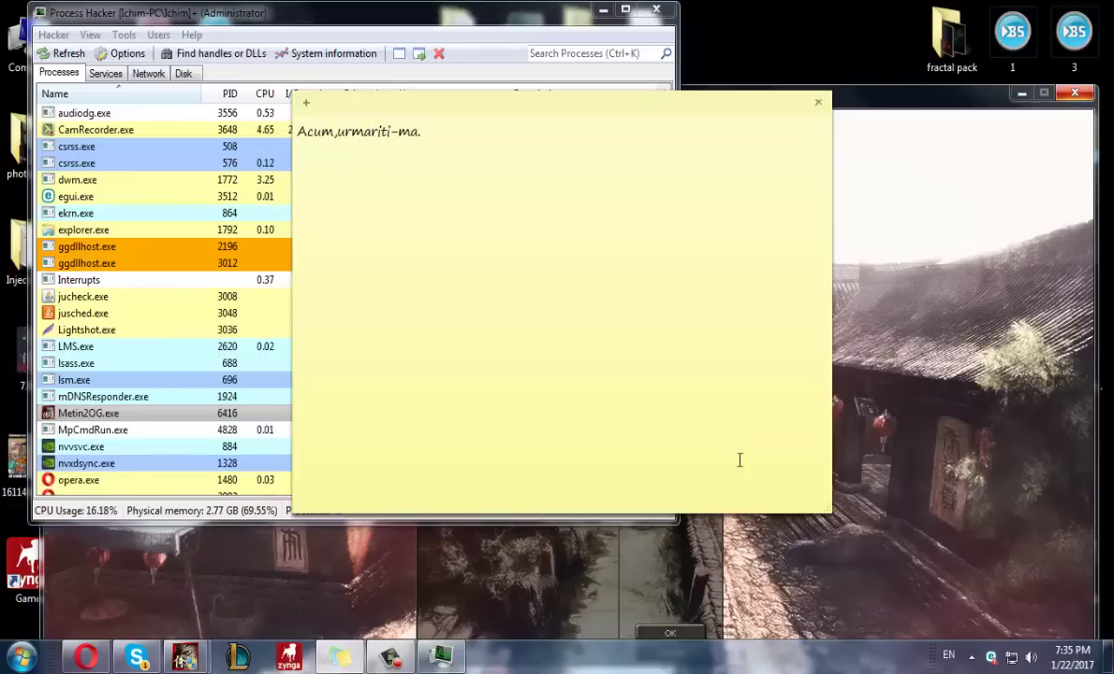
Step: Switch to Process Hacker and open the properties of the Metin2OG.exe process
{"action": "left_click", "coordinate": [278, 13]}
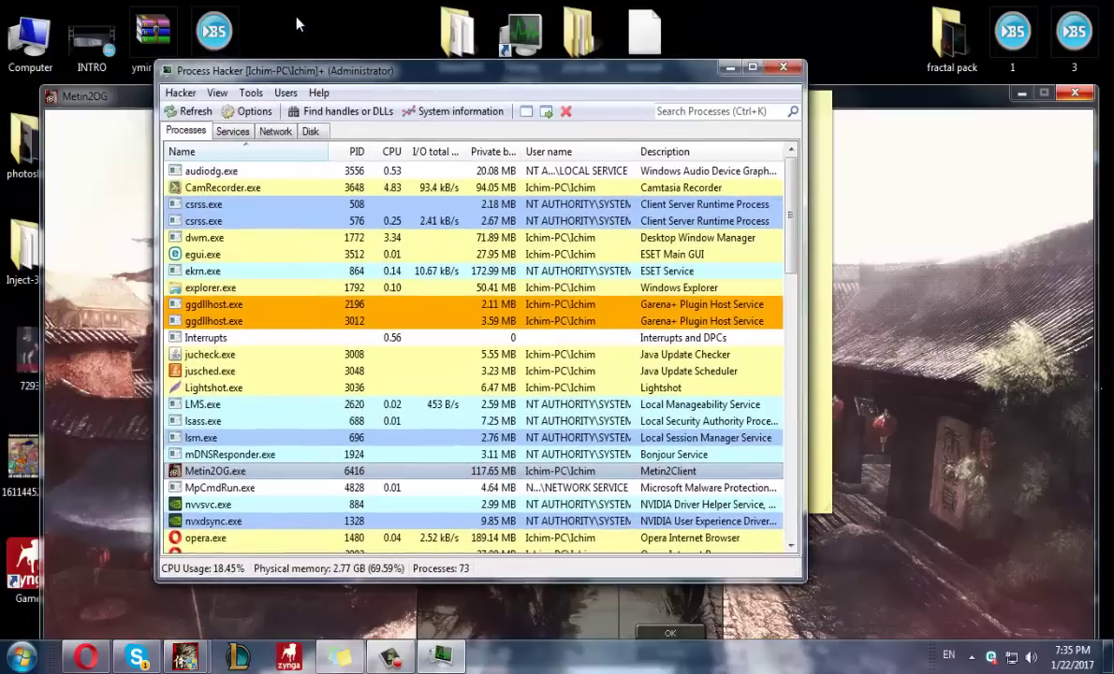
{"action": "key", "text": "shift+F10"}
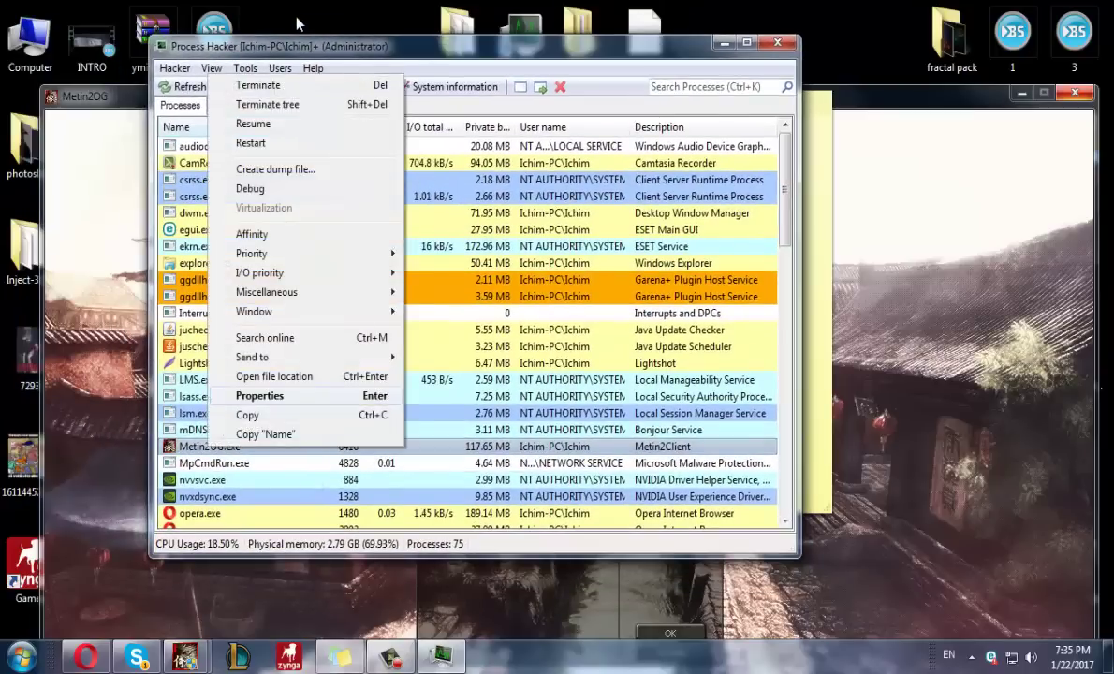
{"action": "key", "text": "Return"}
Step: Return to the sticky note and replace its text with "Mergem la proprietati."
{"action": "left_click", "coordinate": [815, 327]}
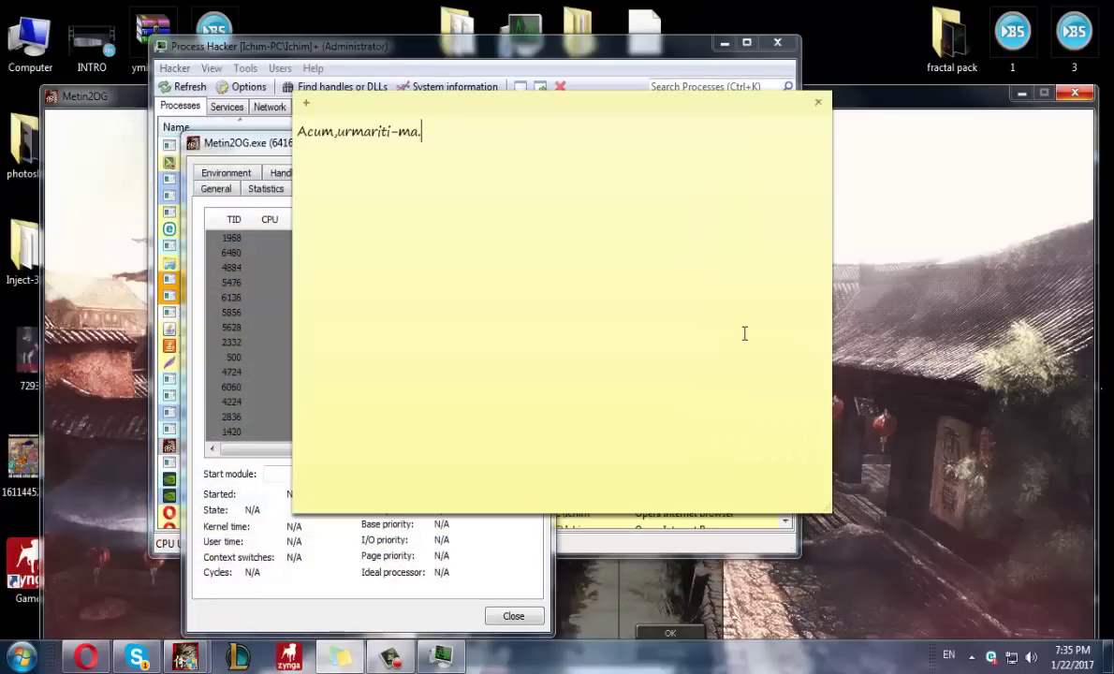
{"action": "key", "text": "ctrl+a"}
{"action": "type", "text": "Mergem"}
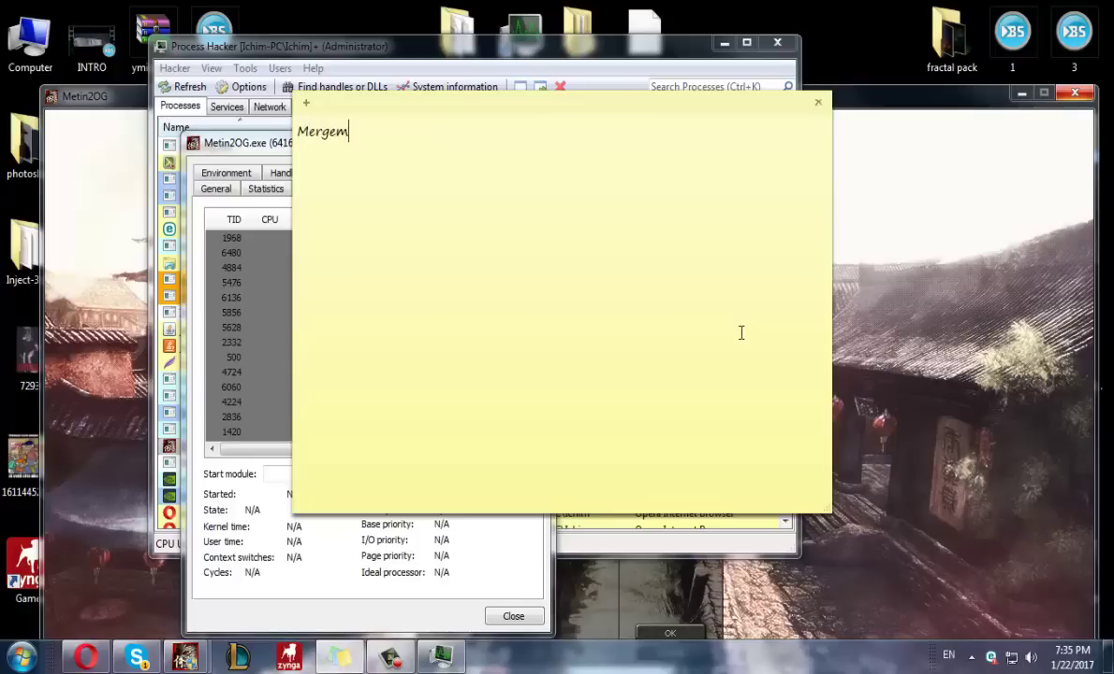
{"action": "type", "text": " la proprietati."}
{"action": "key", "text": "Return"}
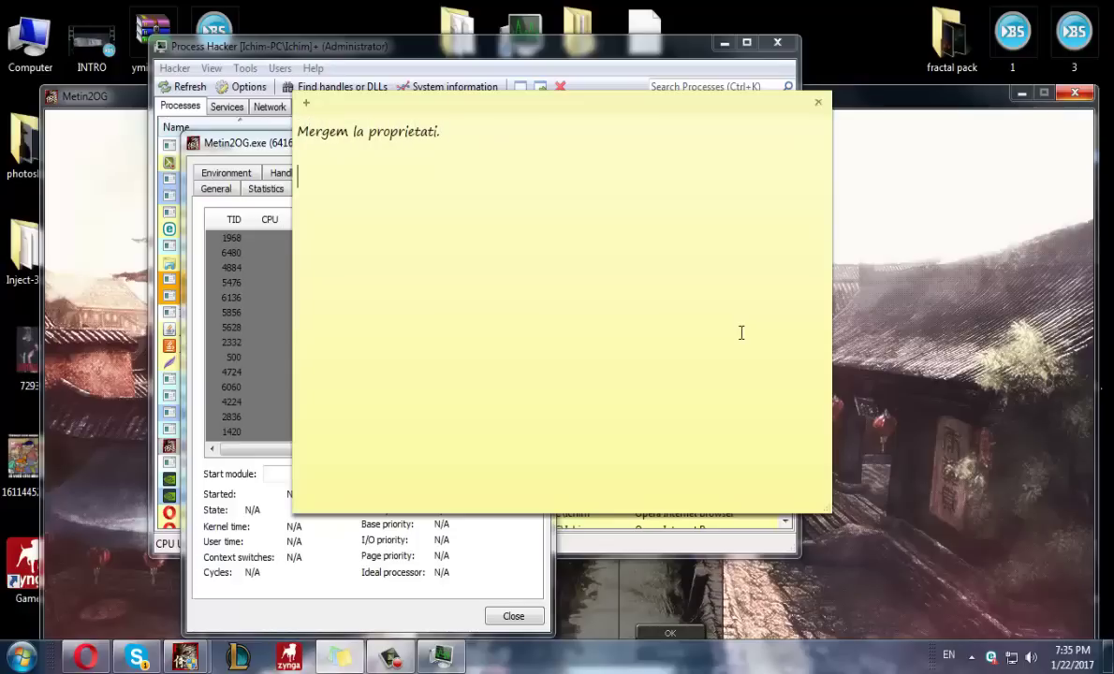
Step: Add the paragraph "Apasam pe threads" to the note and bring the Metin2OG.exe thread list back to the front
{"action": "left_click", "coordinate": [211, 119]}
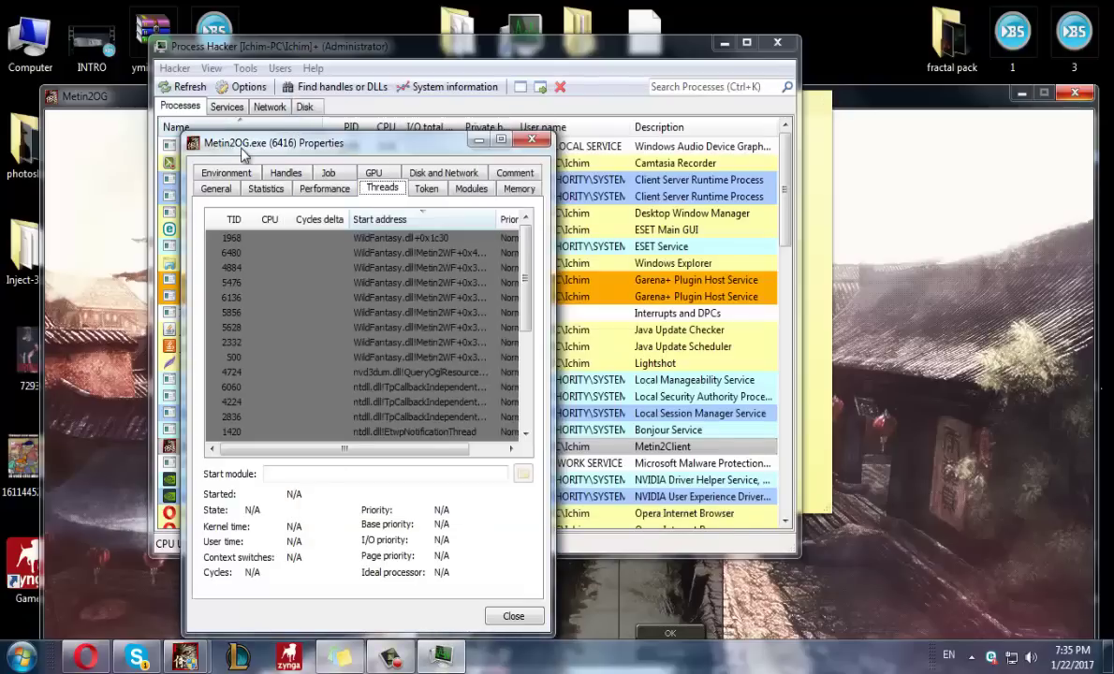
{"action": "key", "text": "alt+Tab"}
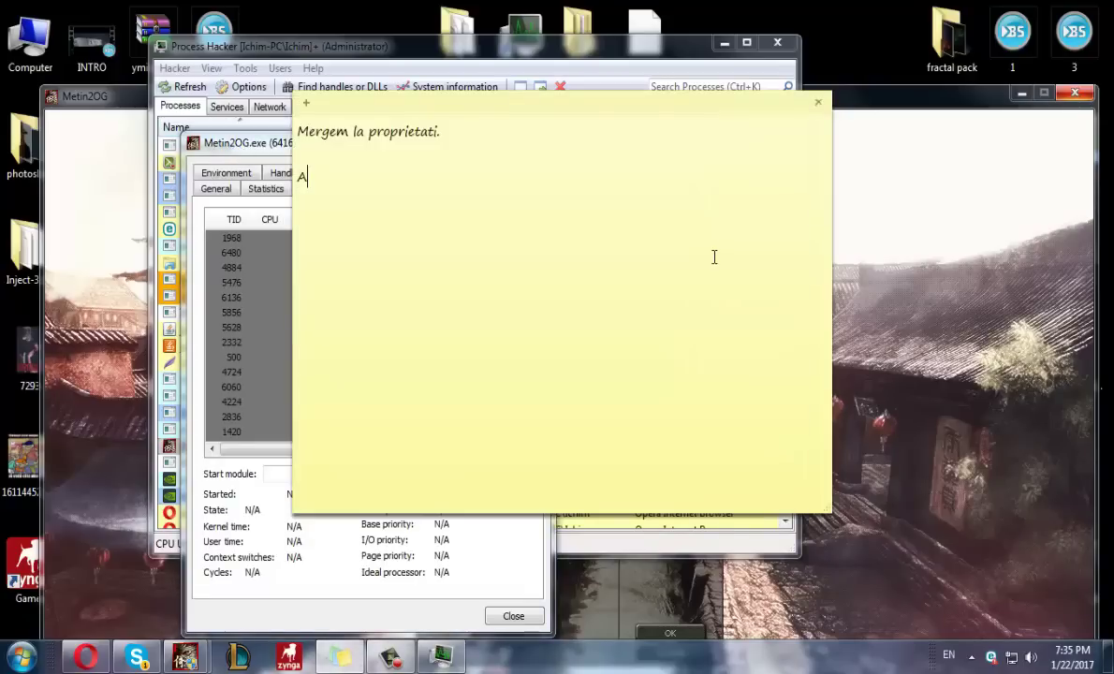
{"action": "type", "text": "pasam pe threads"}
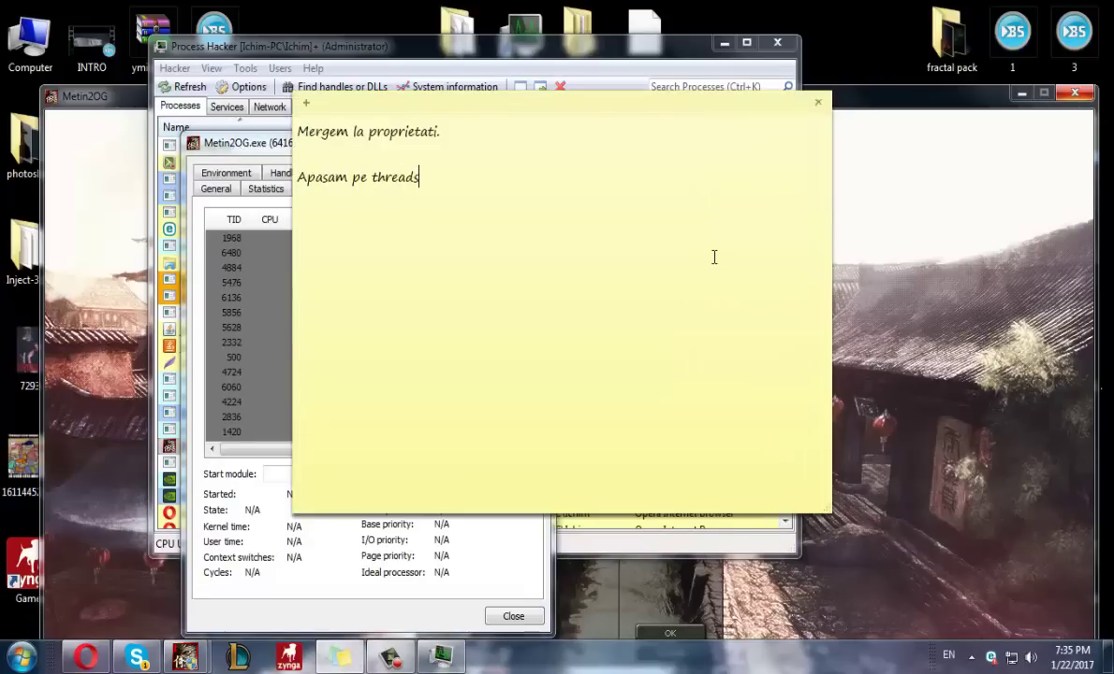
{"action": "left_click", "coordinate": [287, 152]}
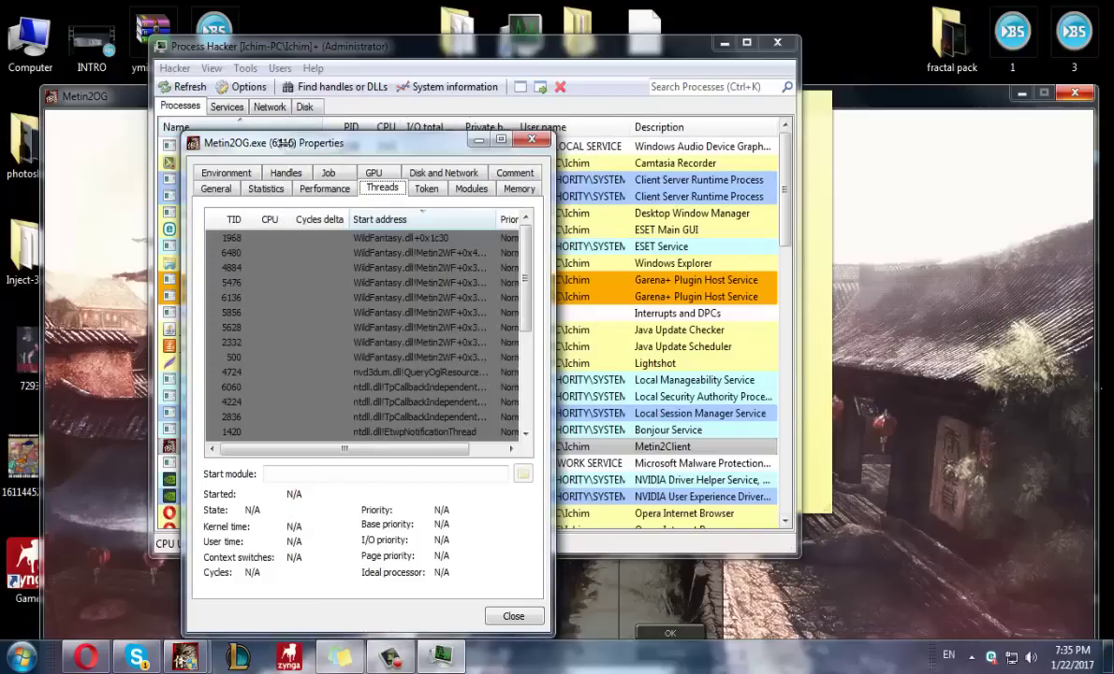
Step: Clear the sticky note, show the thread list once more, and write "Apasam stard adress" in the note
{"action": "key", "text": "alt+Tab"}
{"action": "key", "text": "ctrl+a"}
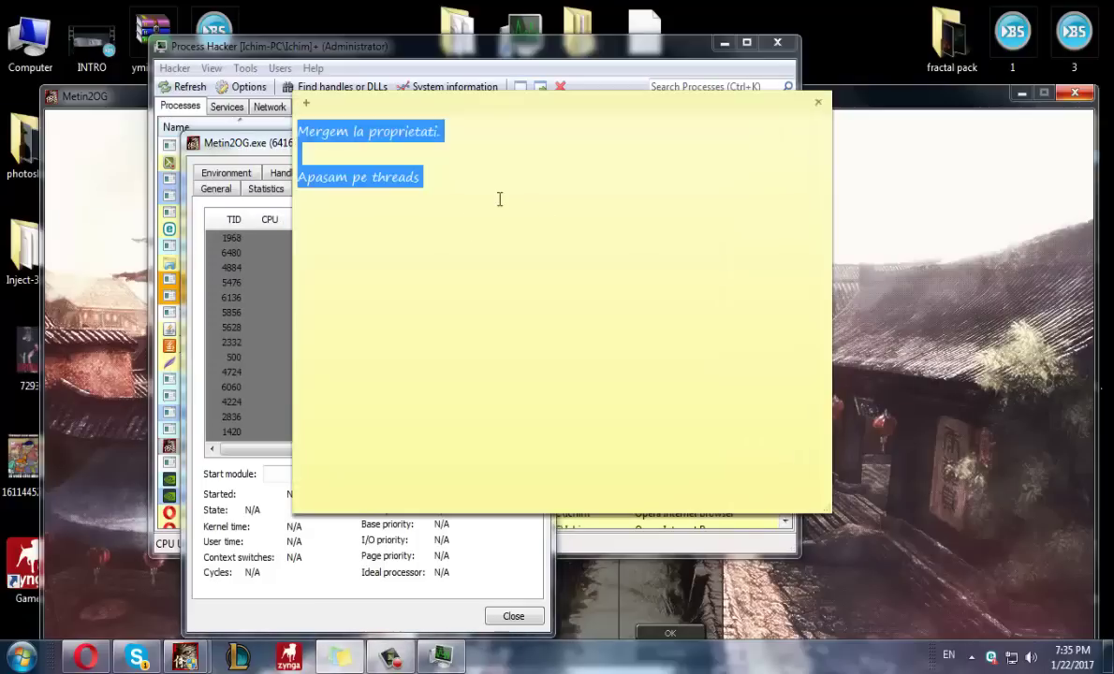
{"action": "key", "text": "BackSpace"}
{"action": "left_click", "coordinate": [276, 147]}
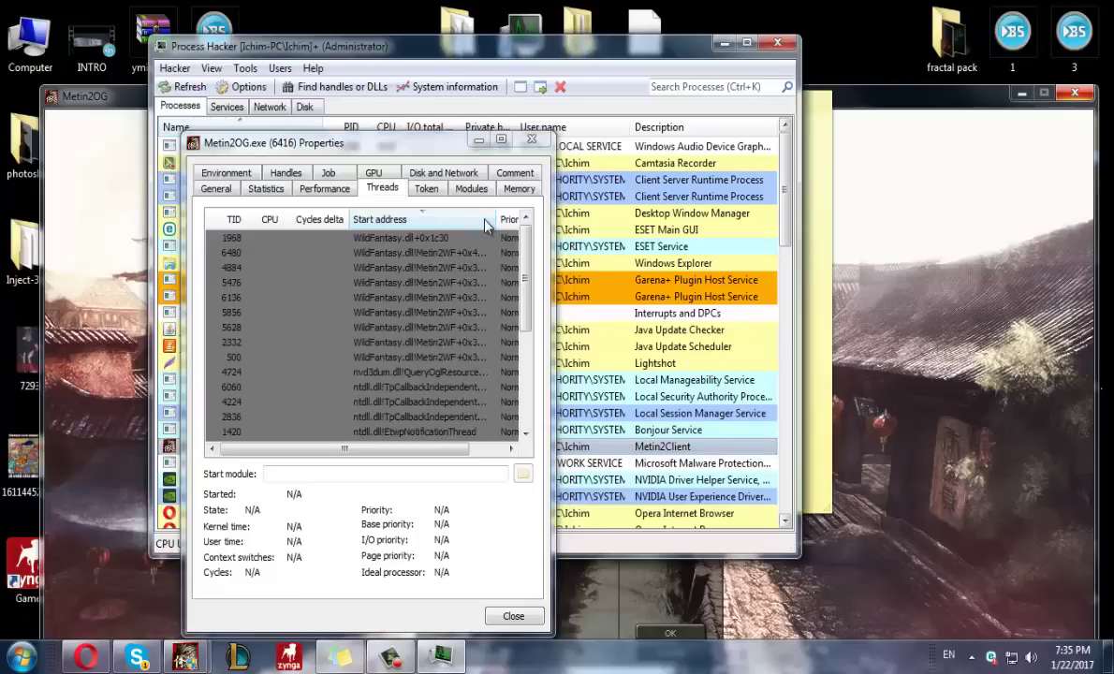
{"action": "key", "text": "alt+Tab"}
{"action": "type", "text": "Apasam s"}
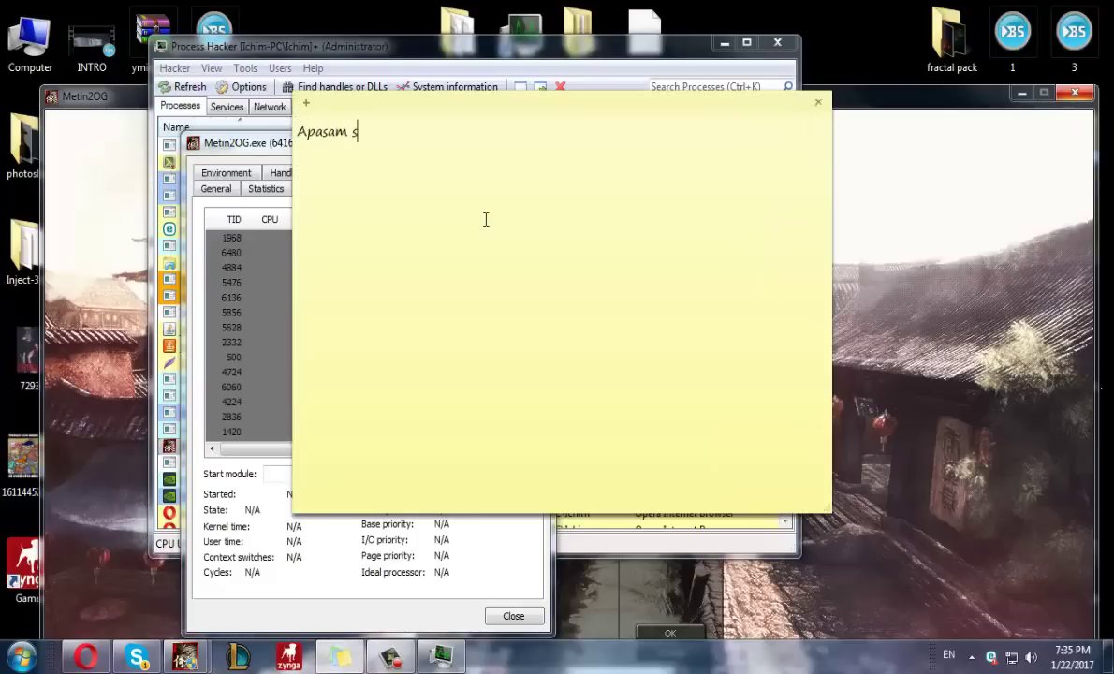
{"action": "type", "text": "tard adress"}
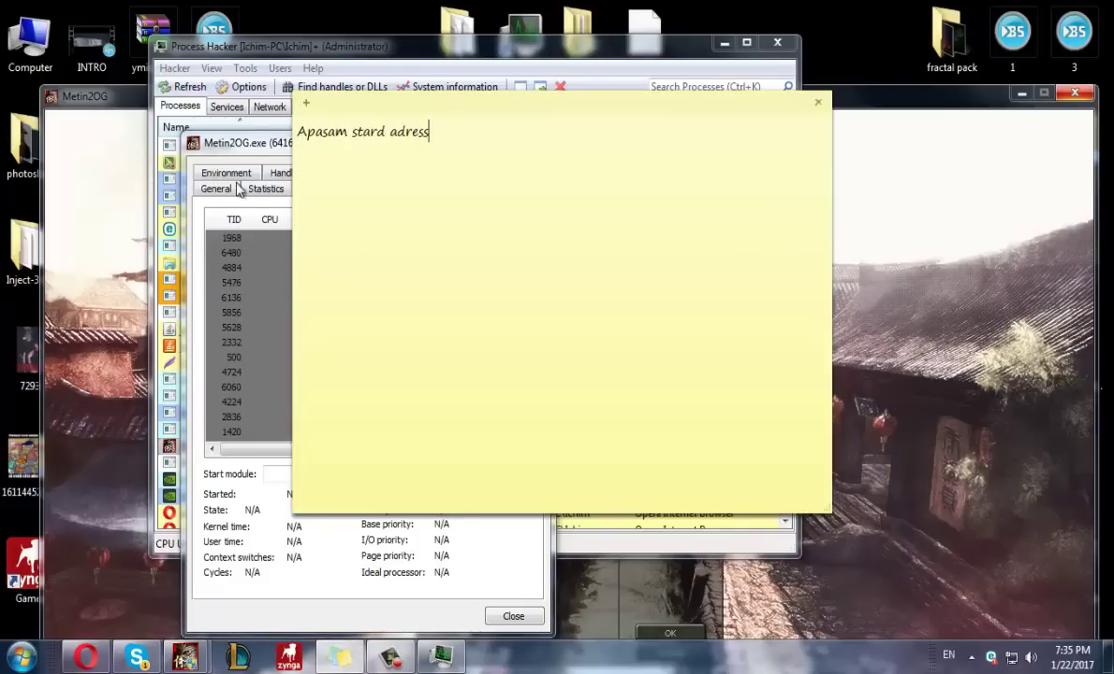
Step: Correct the note's wording to "Apasam starT address&*"
{"action": "left_click", "coordinate": [242, 149]}
{"action": "left_click", "coordinate": [821, 243]}
{"action": "left_click", "coordinate": [389, 132]}
{"action": "type", "text": "d"}
{"action": "key", "text": "End"}
{"action": "type", "text": "&*"}
{"action": "key", "text": "ctrl+a"}
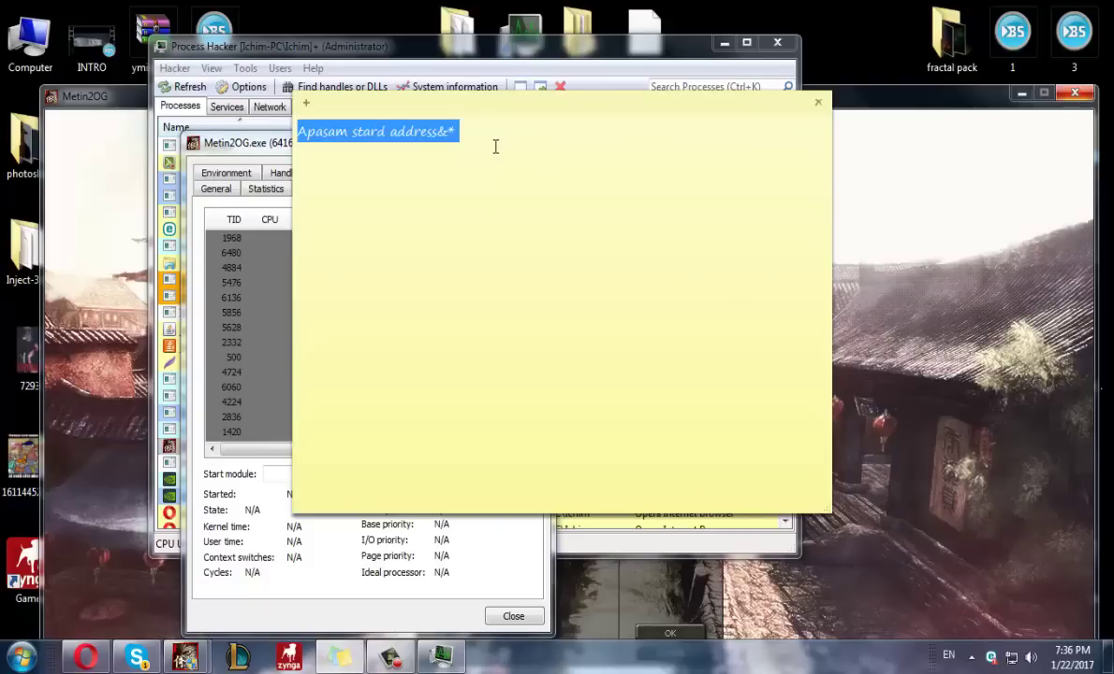
{"action": "left_click", "coordinate": [378, 133]}
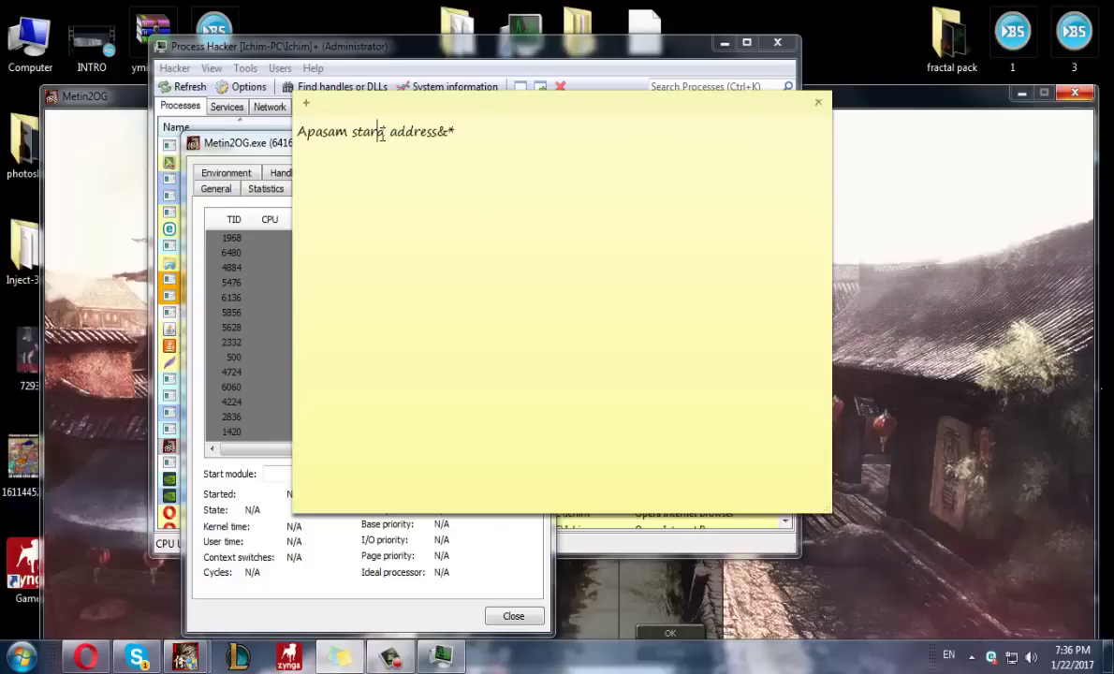
{"action": "key", "text": "Delete"}
{"action": "type", "text": "T"}
Step: Replace the note's text with the remark "Somnul asta:" and then clear the note completely
{"action": "key", "text": "ctrl+a"}
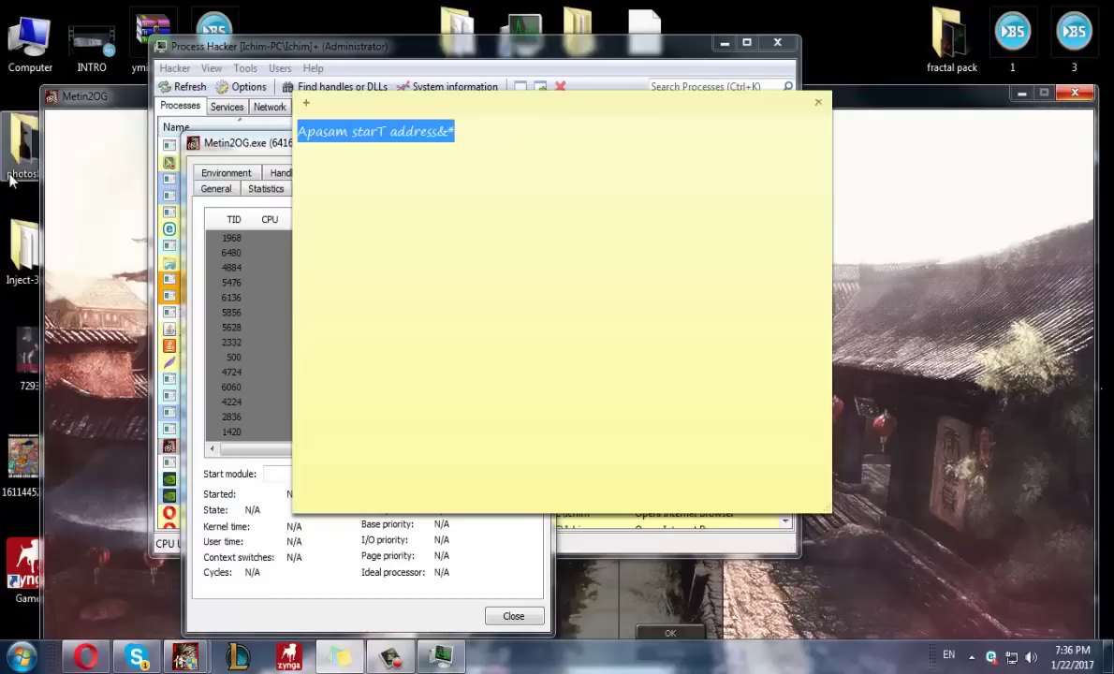
{"action": "type", "text": "Somnul asta:))"}
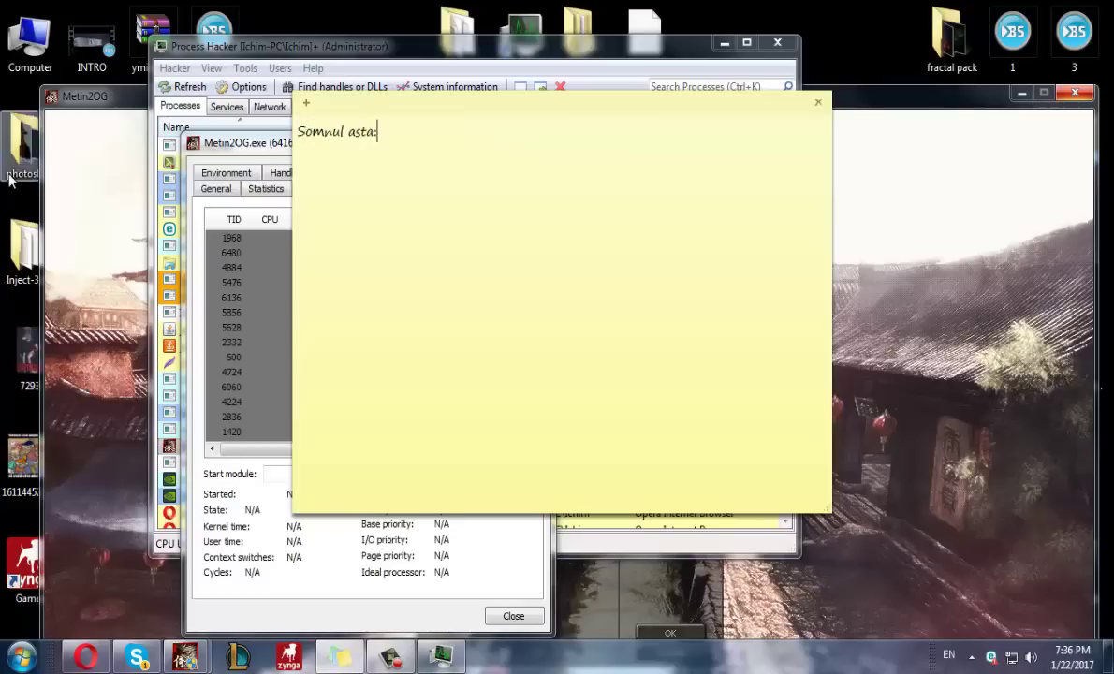
{"action": "key", "text": "ctrl+a"}
{"action": "key", "text": "Delete"}
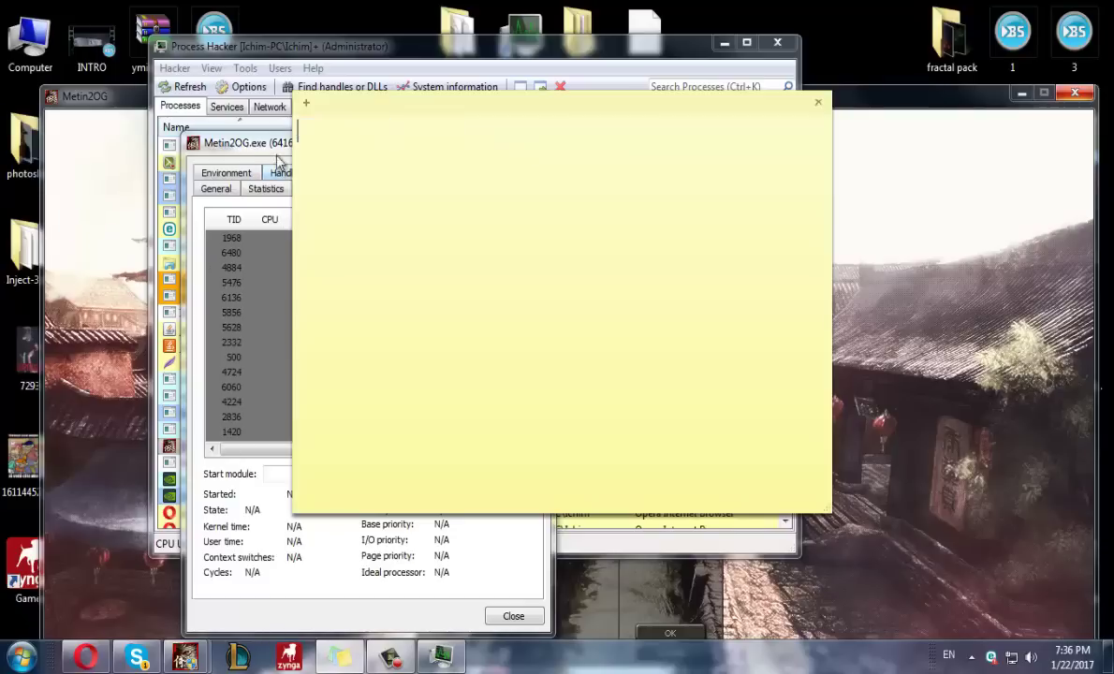
Step: Move the Metin2OG.exe properties window slightly up and write "Selectam tot ce scrie WildFantasy" in the sticky note
{"action": "left_click", "coordinate": [255, 142]}
{"action": "left_click_drag", "start_coordinate": [272, 134], "coordinate": [275, 118]}
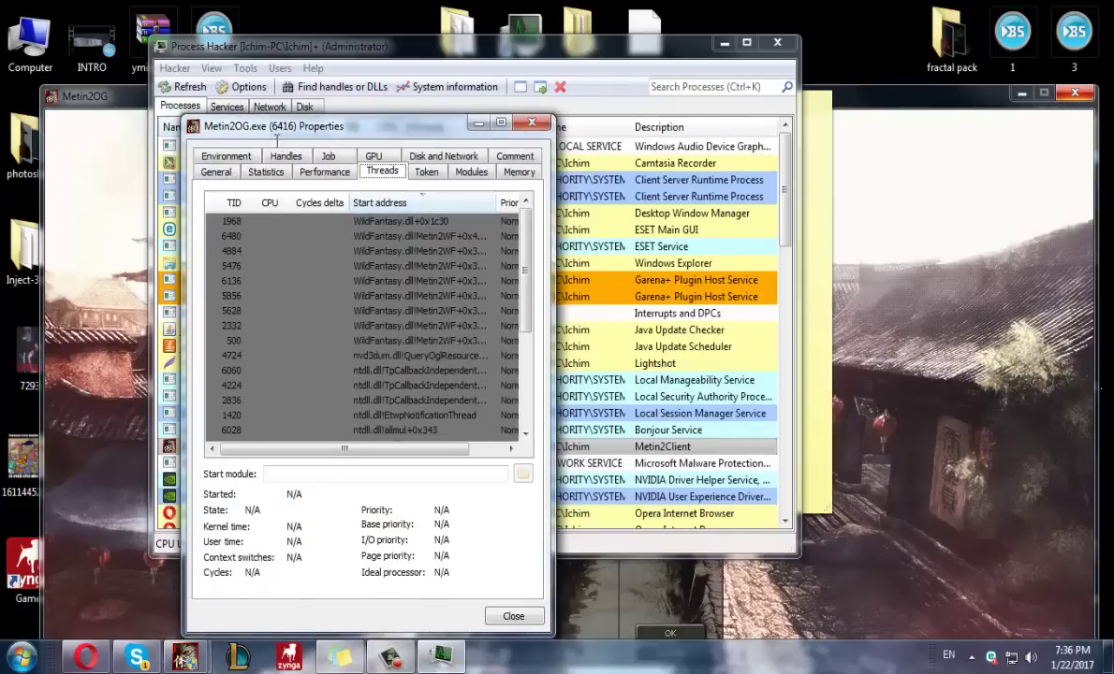
{"action": "key", "text": "alt+Tab"}
{"action": "type", "text": "Selectam tot "}
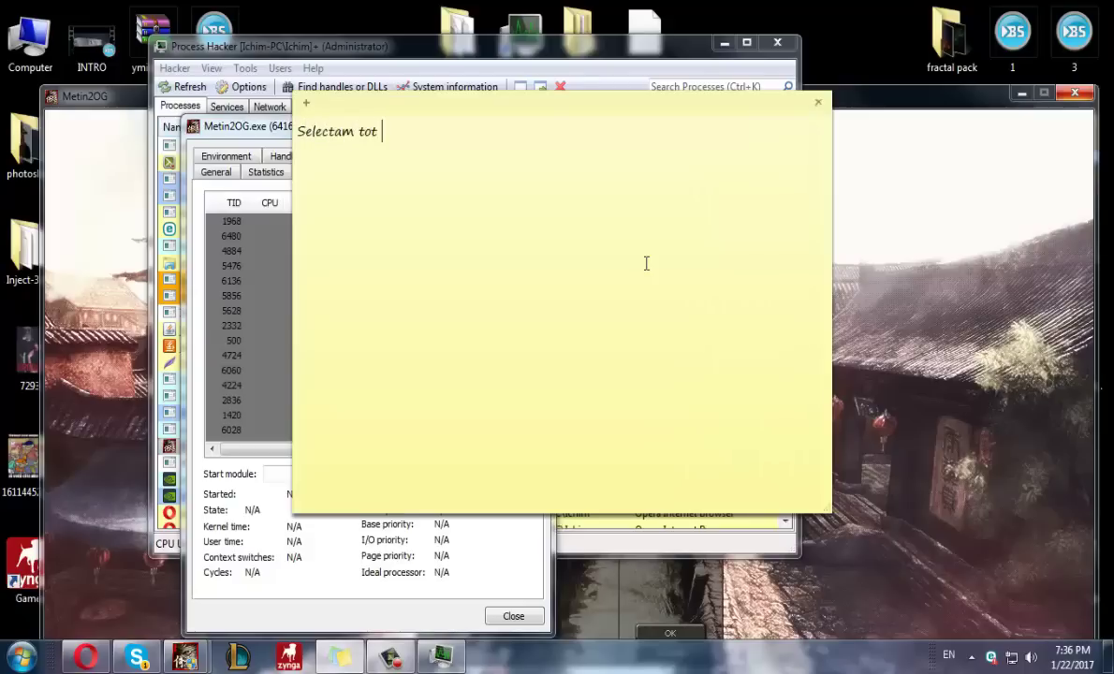
{"action": "type", "text": "ce scrie WildFantasy"}
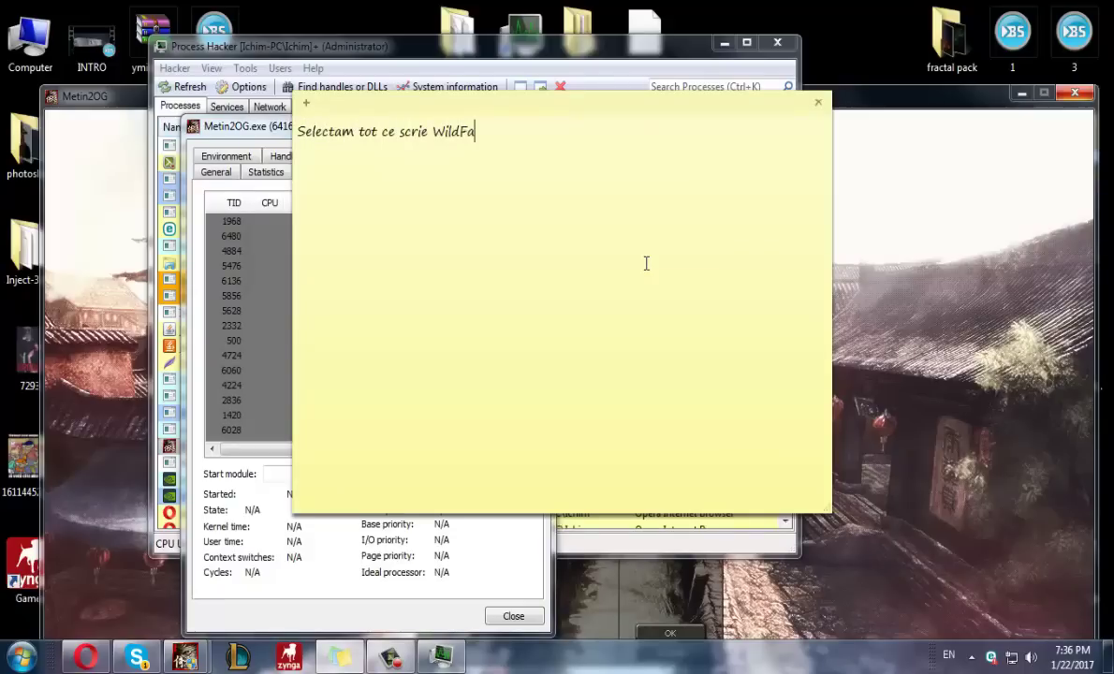
Step: Select all nine WildFantasy.dll threads in the Metin2OG.exe thread list and terminate them, confirming the termination
{"action": "left_click", "coordinate": [220, 126]}
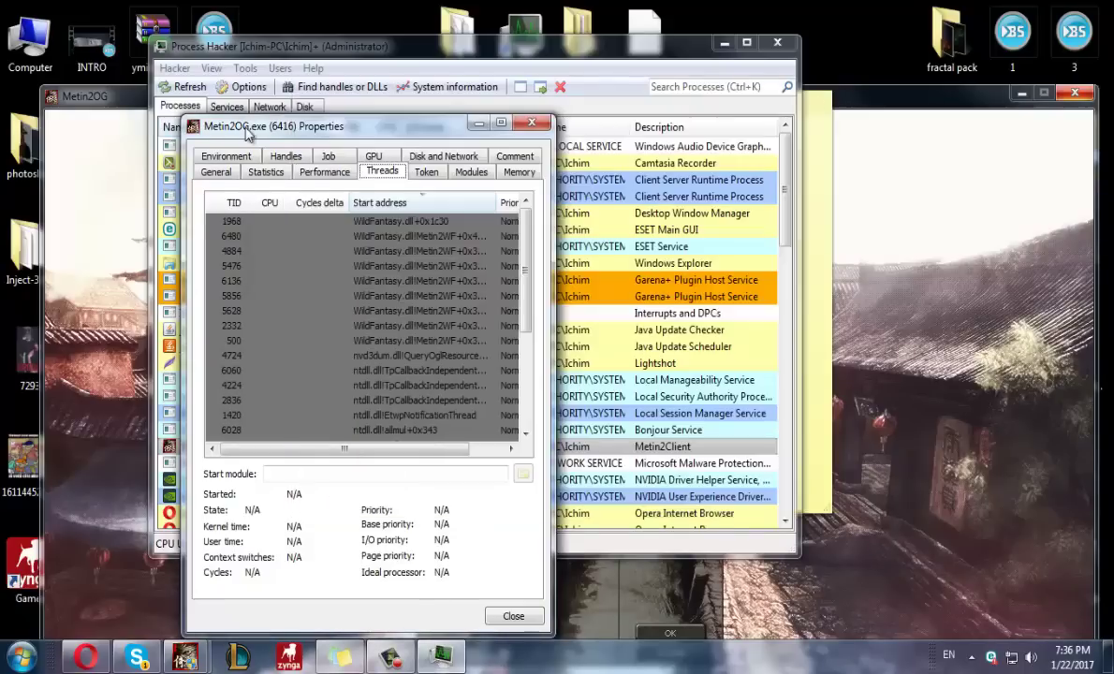
{"action": "key", "text": "shift+Down"}
{"action": "key", "text": "shift+Down"}
{"action": "key", "text": "shift+Down"}
{"action": "key", "text": "shift+Down"}
{"action": "key", "text": "shift+Down"}
{"action": "key", "text": "shift+Down"}
{"action": "key", "text": "shift+Down"}
{"action": "key", "text": "shift+Down"}
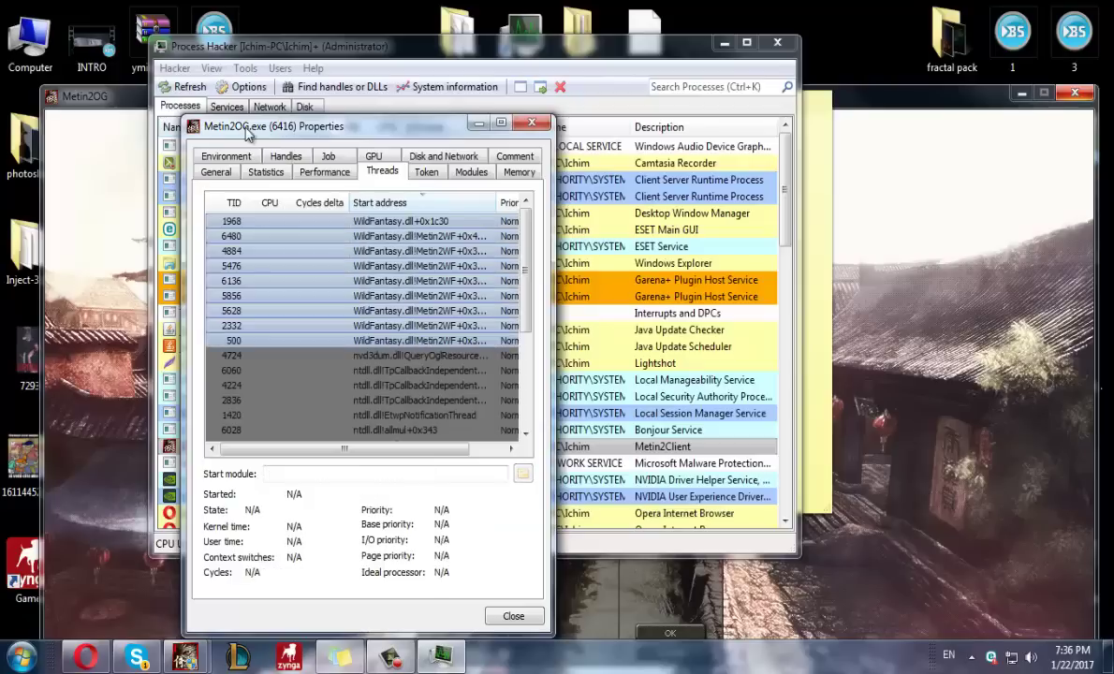
{"action": "key", "text": "Menu"}
{"action": "key", "text": "t"}
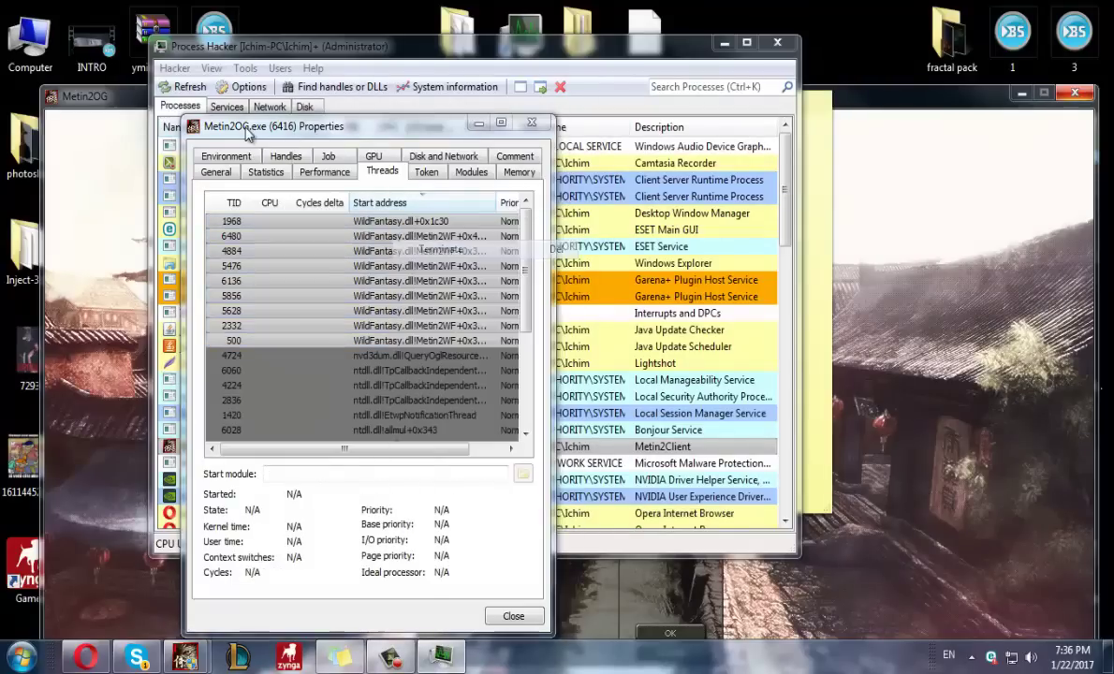
{"action": "key", "text": "Return"}
Step: Replace the sticky note's text with "Click dreapta - terminate - terminate"
{"action": "key", "text": "alt+Tab"}
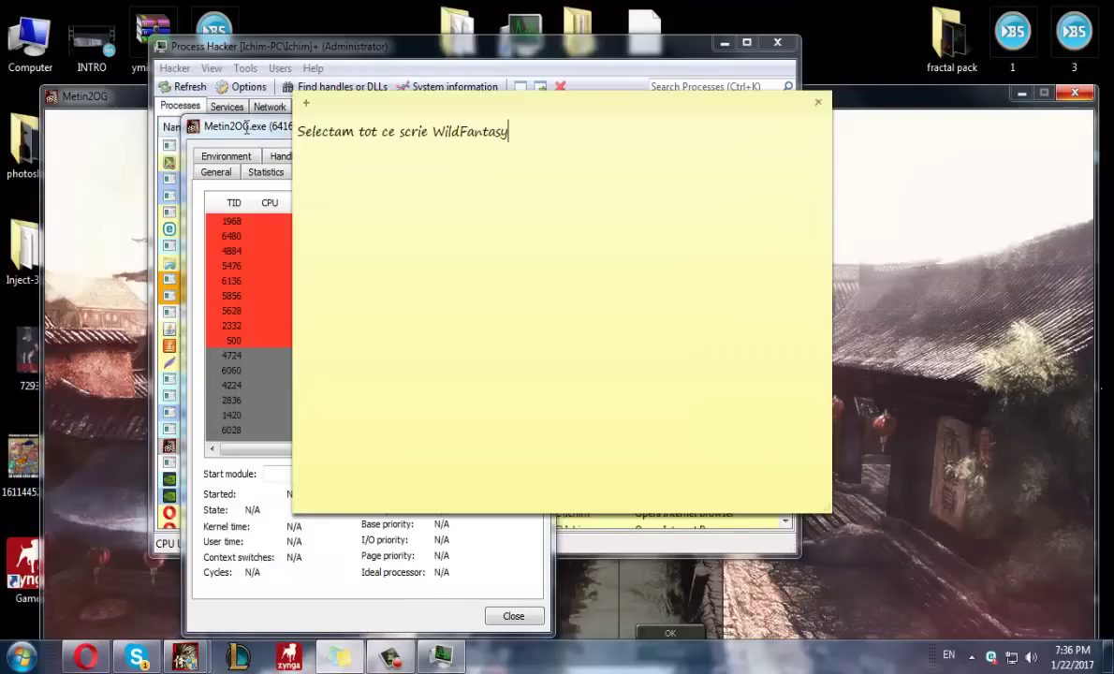
{"action": "key", "text": "ctrl+a"}
{"action": "type", "text": "CLi"}
{"action": "key", "text": "BackSpace"}
{"action": "key", "text": "BackSpace"}
{"action": "type", "text": "lick d"}
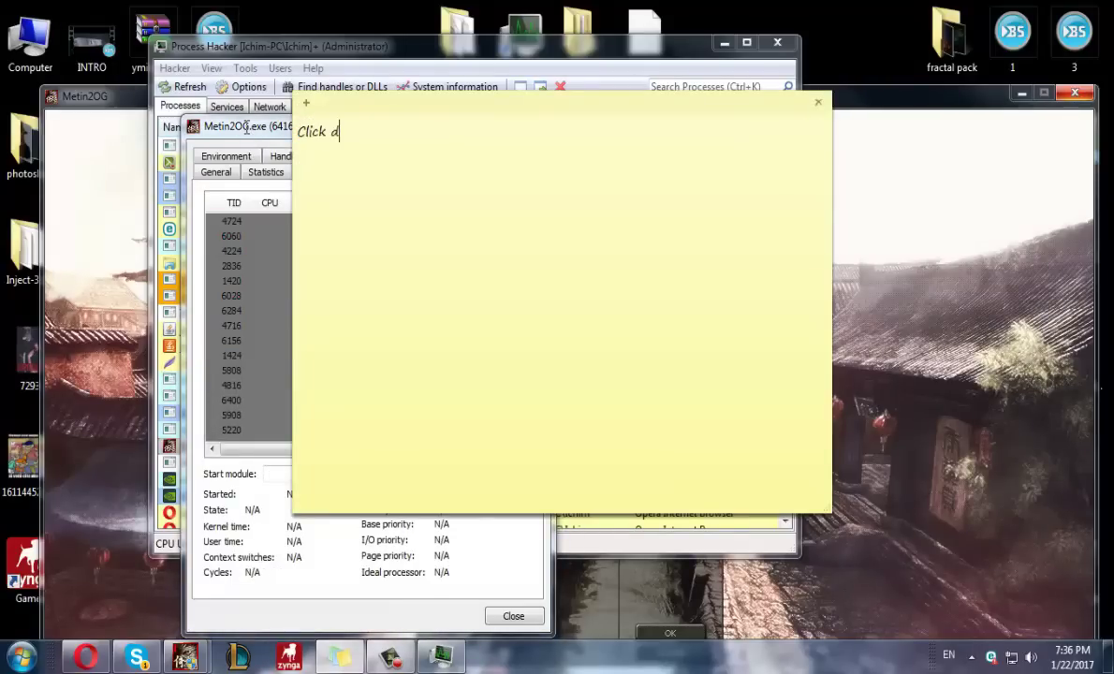
{"action": "type", "text": "reapta - termina"}
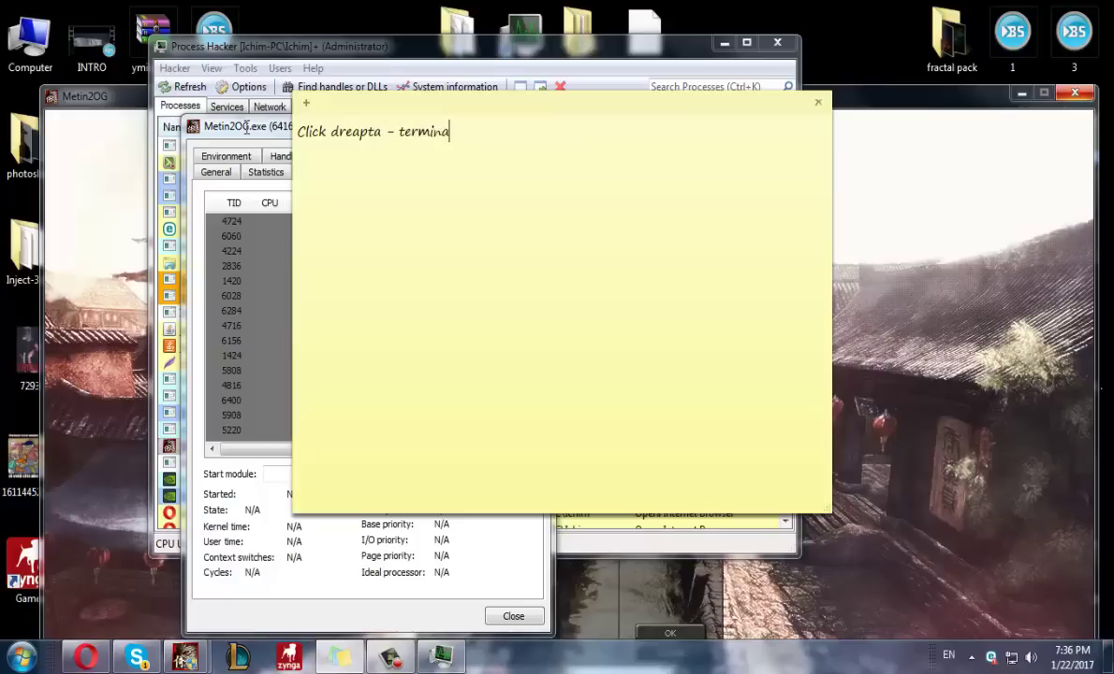
{"action": "type", "text": "te - terminate - term"}
{"action": "key", "text": "Return"}
Step: Rewrite the note as "Mai jos vom gasii 3 threads metin2og.exe" and move the Metin2OG.exe properties window partly clear of it
{"action": "left_click", "coordinate": [277, 139]}
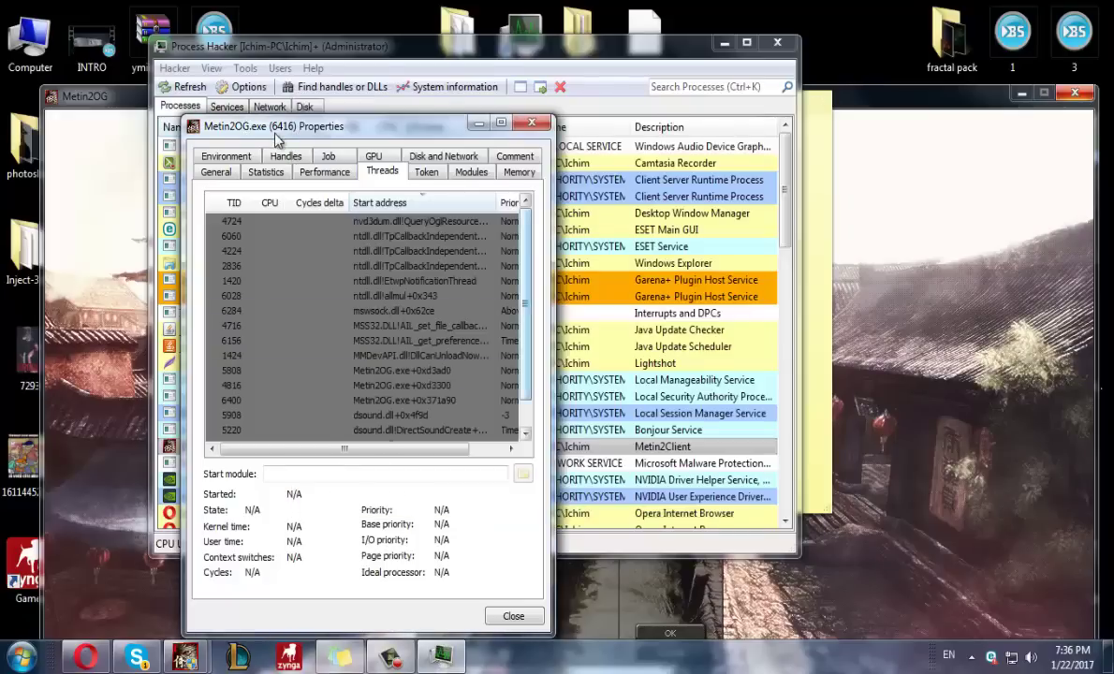
{"action": "key", "text": "alt+Tab"}
{"action": "key", "text": "ctrl+a"}
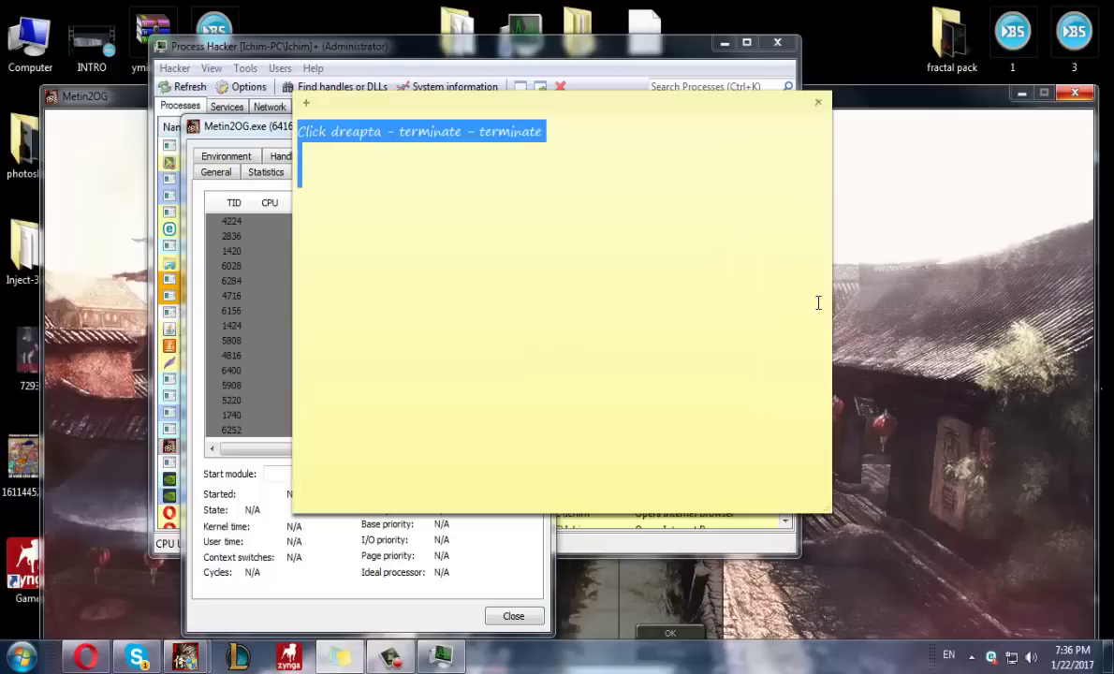
{"action": "type", "text": "Mai jos vom gasii "}
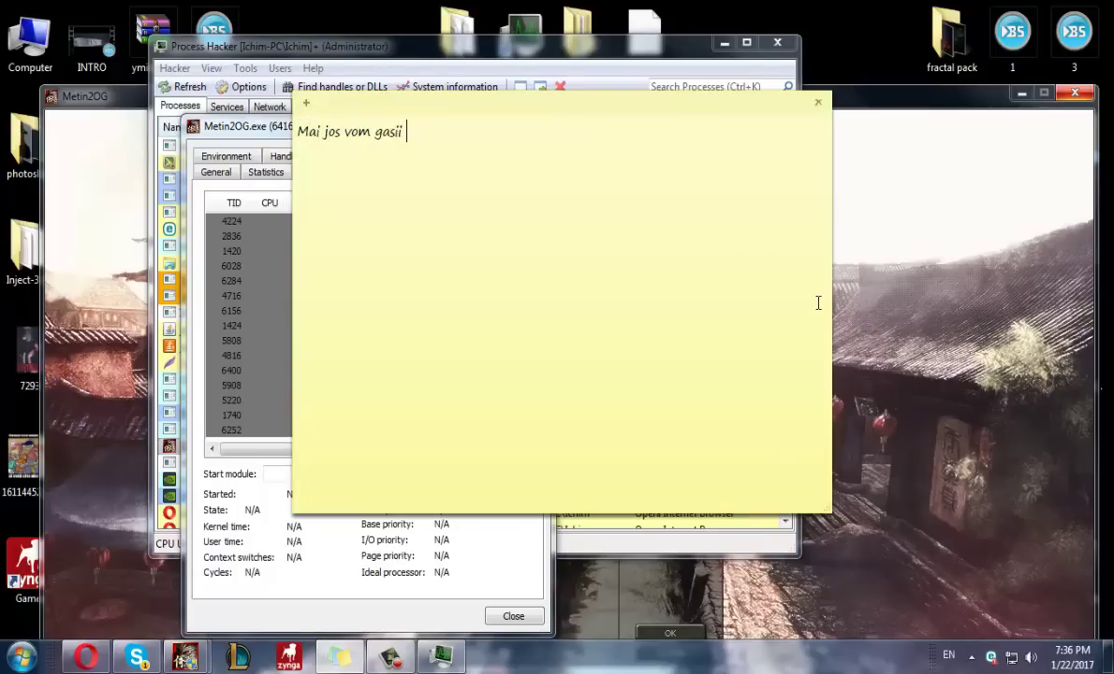
{"action": "type", "text": "3 threads"}
{"action": "left_click_drag", "start_coordinate": [248, 125], "coordinate": [115, 99]}
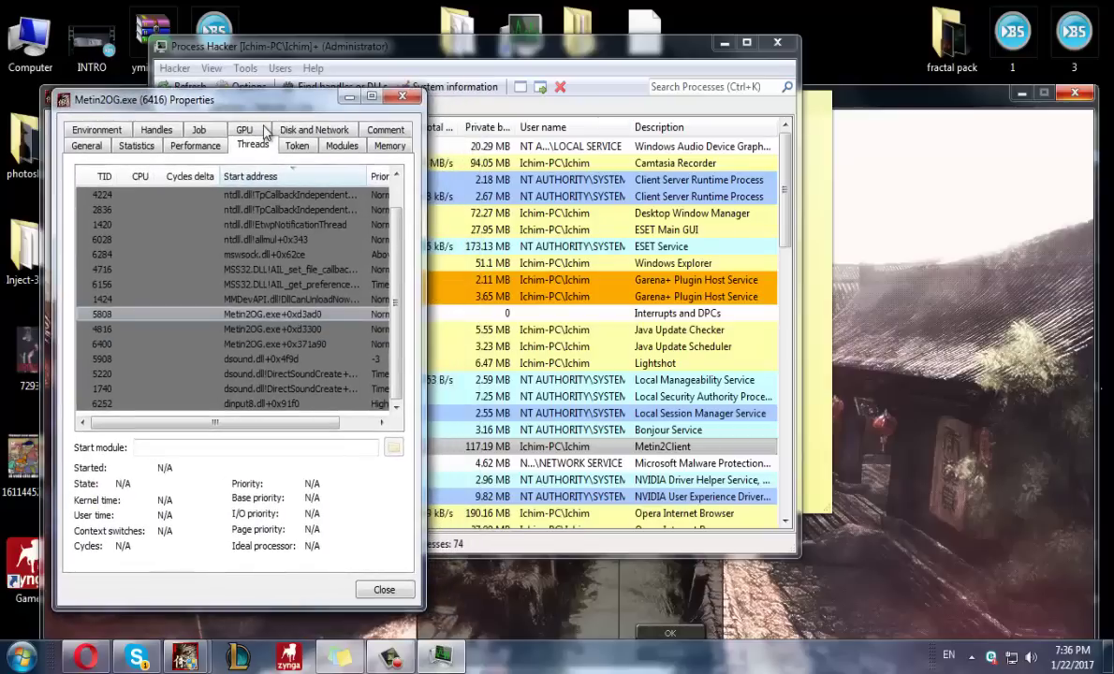
{"action": "left_click", "coordinate": [814, 280]}
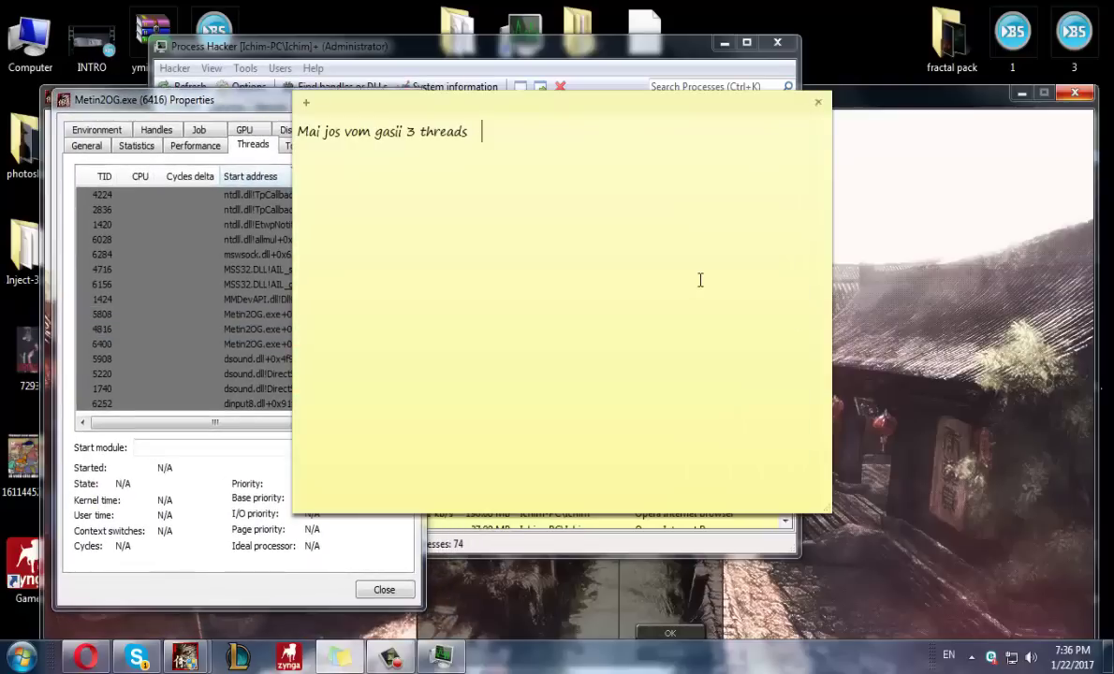
{"action": "type", "text": "metin2og.exe"}
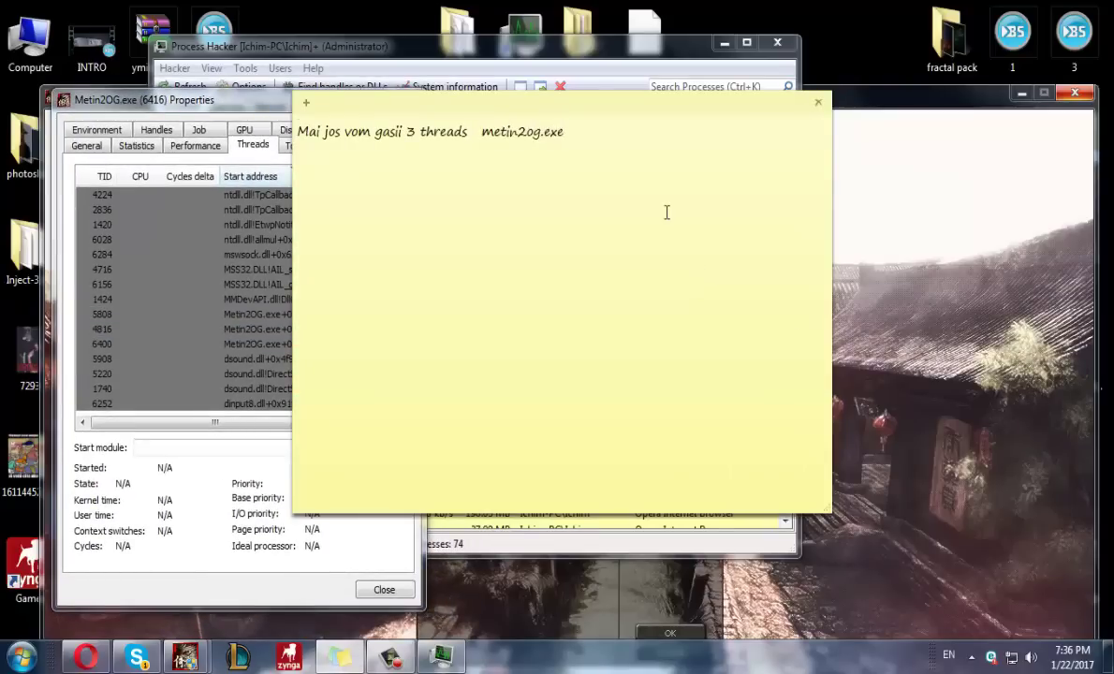
Step: Replace the note's text with "Dupa ultimul update,2 din ele sunt ale protectiei." and then clear the note
{"action": "key", "text": "ctrl+a"}
{"action": "key", "text": "BackSpace"}
{"action": "type", "text": "DUpa"}
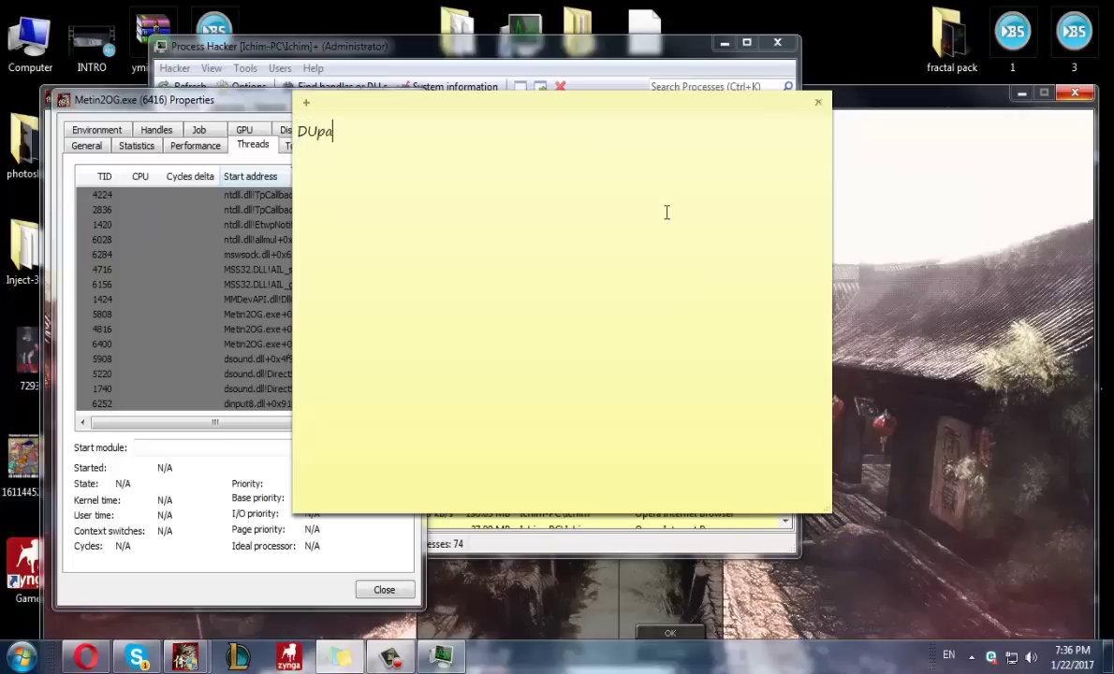
{"action": "key", "text": "BackSpace"}
{"action": "key", "text": "BackSpace"}
{"action": "key", "text": "BackSpace"}
{"action": "type", "text": "Dupa ultimul "}
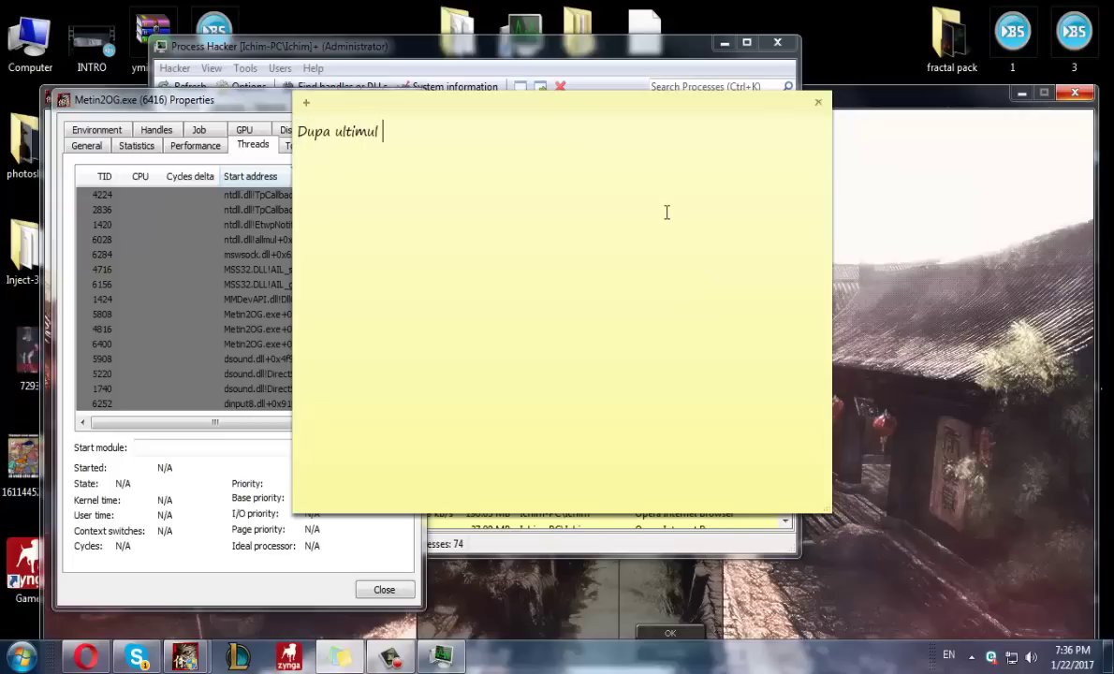
{"action": "type", "text": "update,2 din ele sun"}
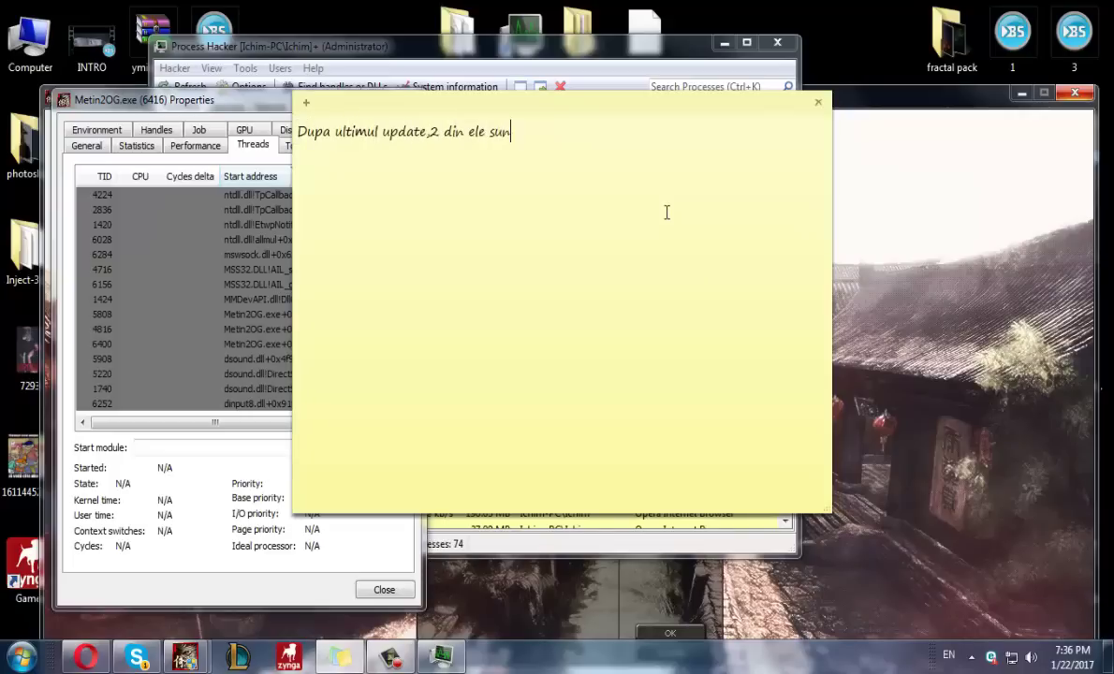
{"action": "type", "text": "t ale protectiei."}
{"action": "key", "text": "ctrl+a"}
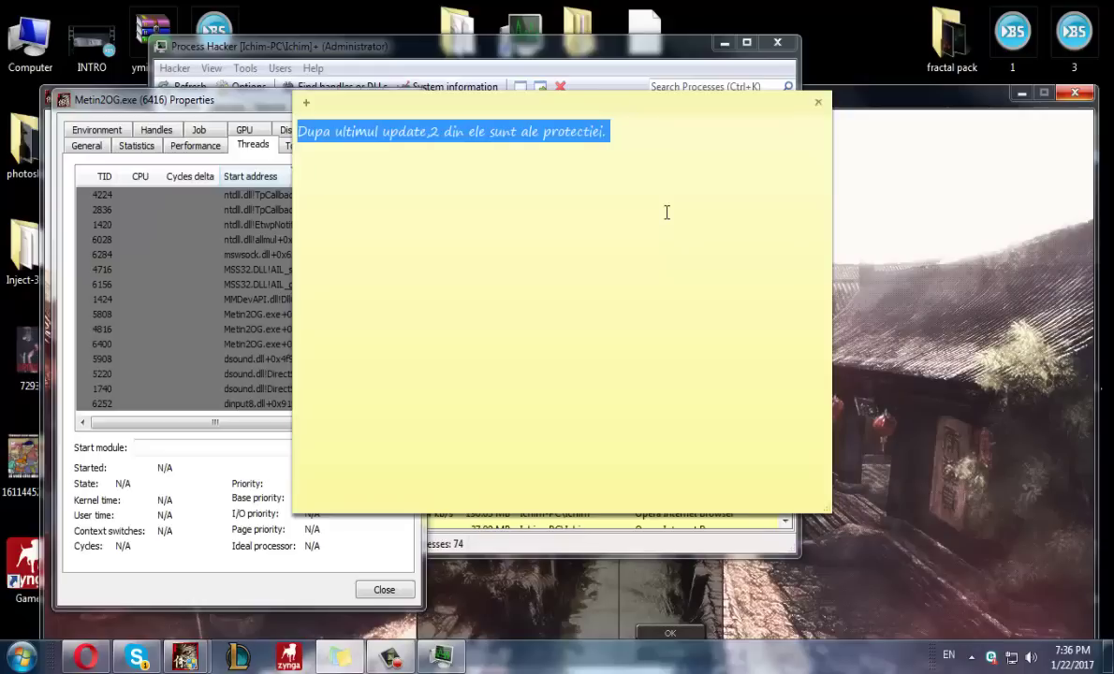
{"action": "key", "text": "BackSpace"}
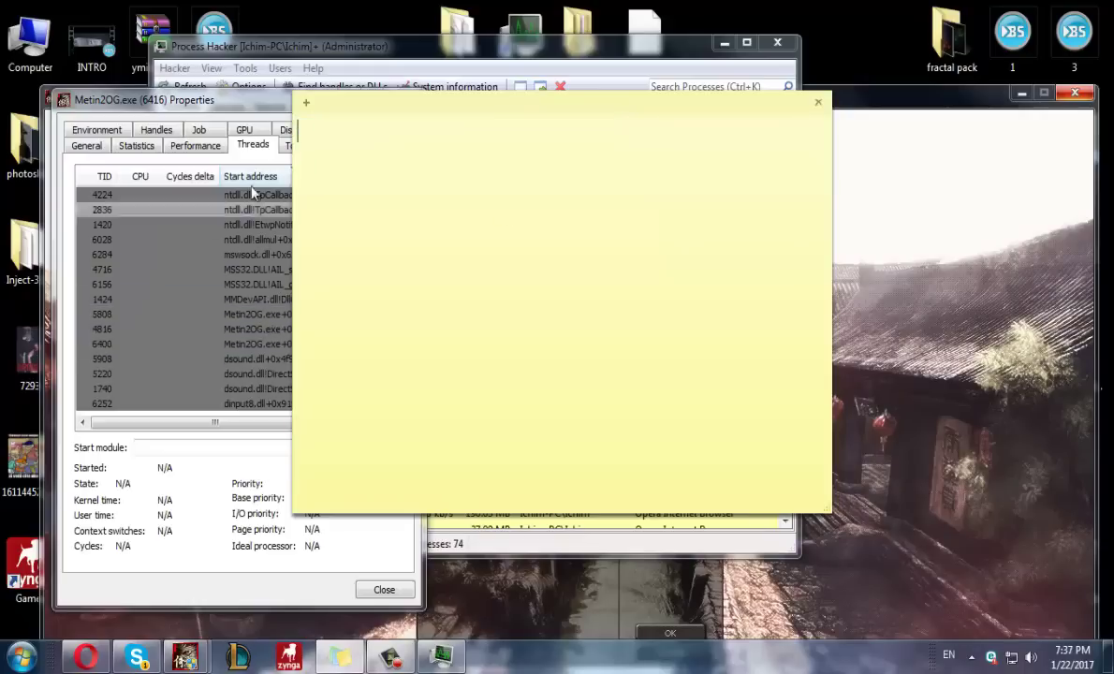
Step: Move the Metin2OG.exe properties window and the sticky note apart so the threads' start addresses can be read beside the note
{"action": "left_click_drag", "start_coordinate": [168, 99], "coordinate": [149, 59]}
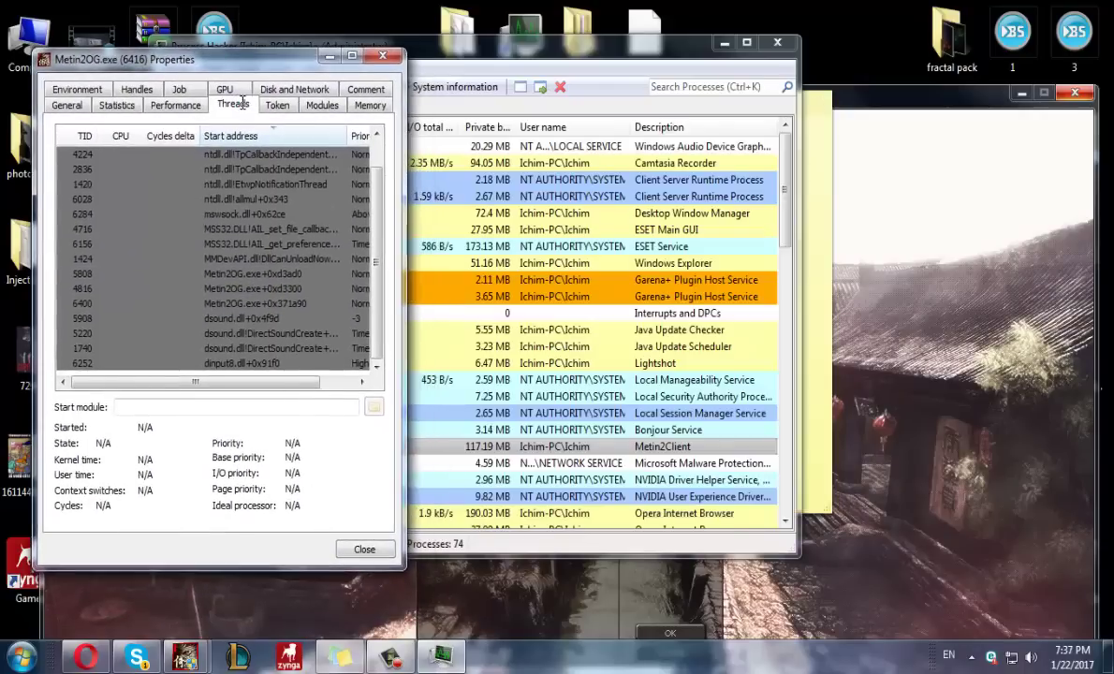
{"action": "left_click", "coordinate": [812, 260]}
{"action": "left_click_drag", "start_coordinate": [437, 105], "coordinate": [494, 113]}
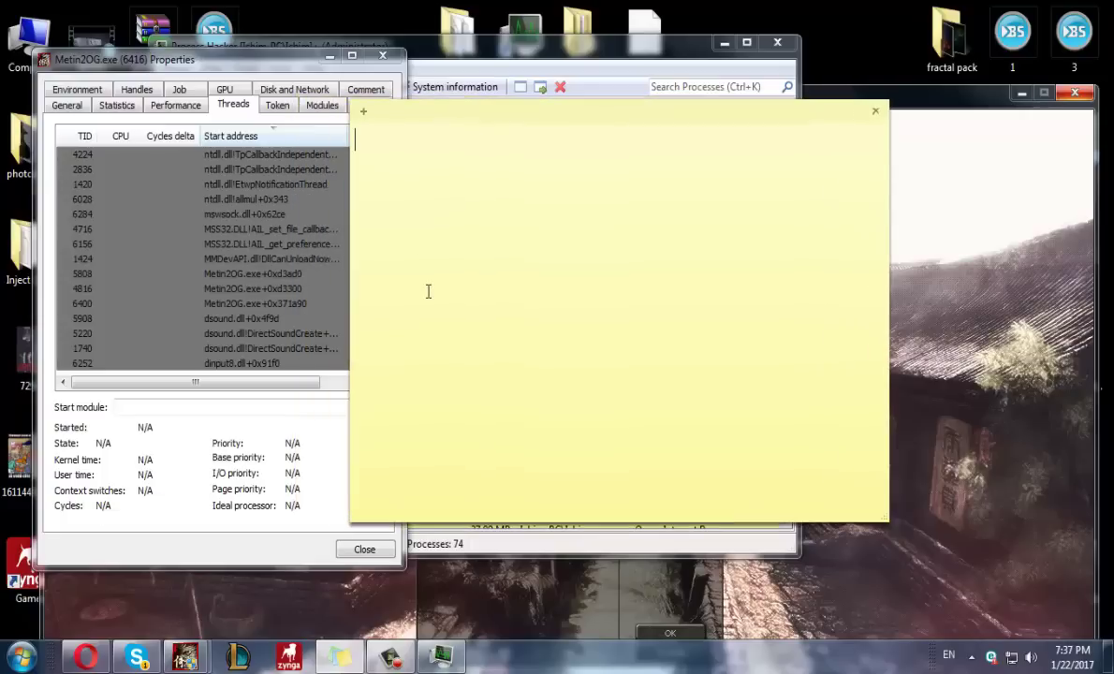
Step: Write "Cel mai mare,cel cu +0x371a90 este clientul/" in the note, followed by a separate line "Restul,cele 2 ,sunt ale protectiei."
{"action": "type", "text": "Cel mai mare,cel cu +"}
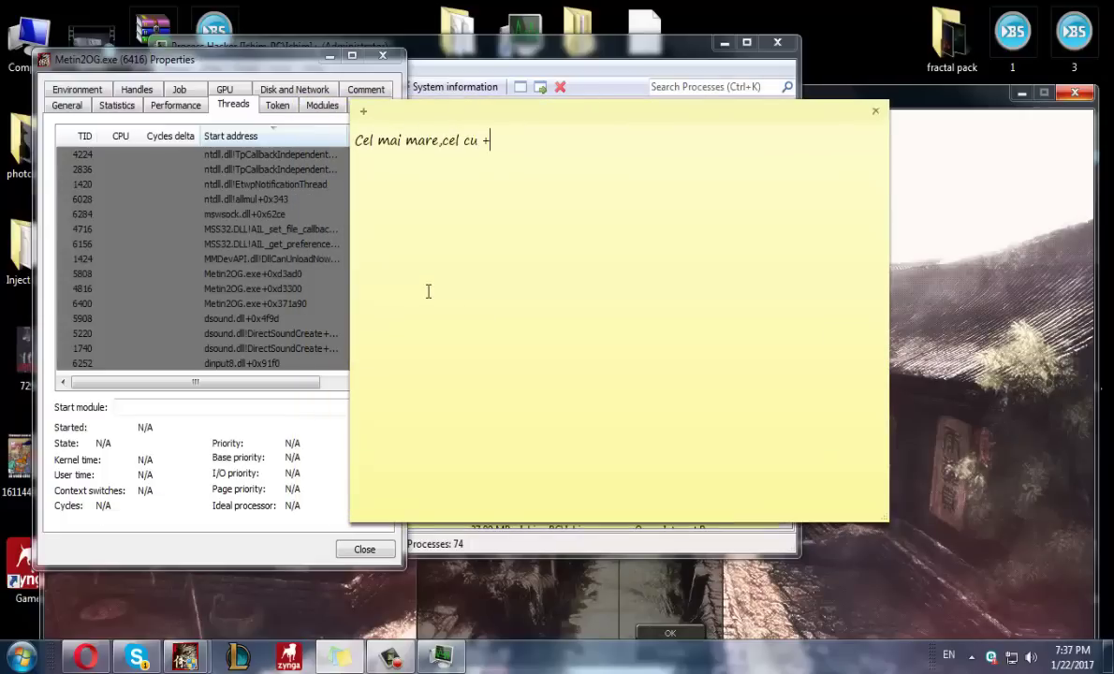
{"action": "type", "text": "0x371a90 es"}
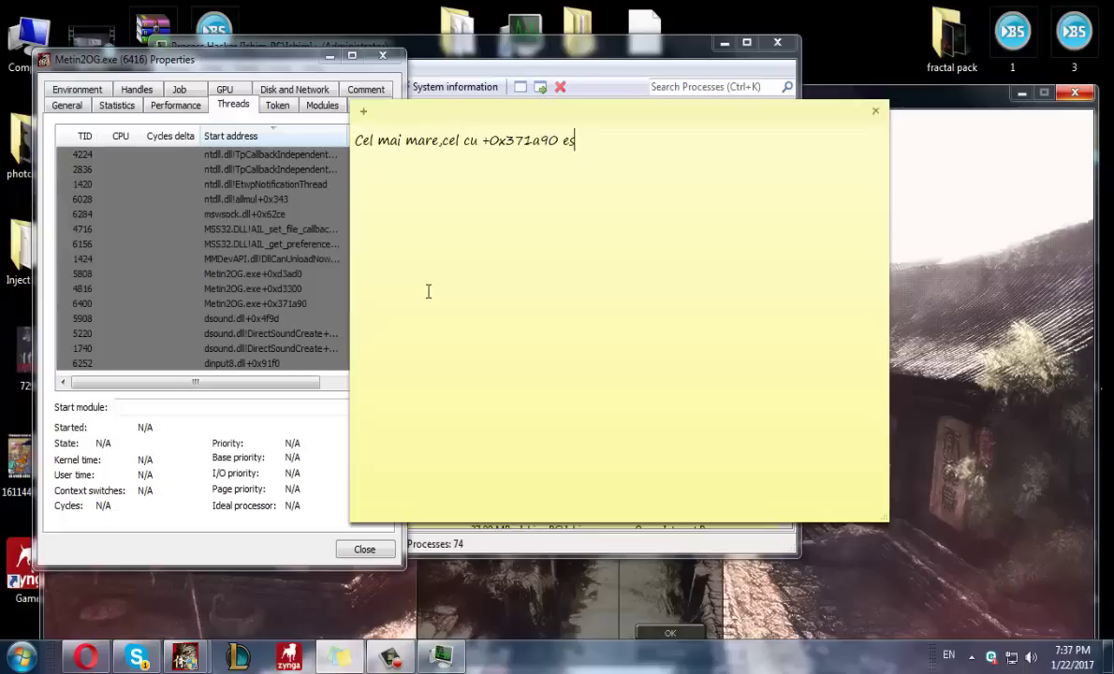
{"action": "type", "text": "te "}
{"action": "type", "text": "clientul"}
{"action": "type", "text": "Restu"}
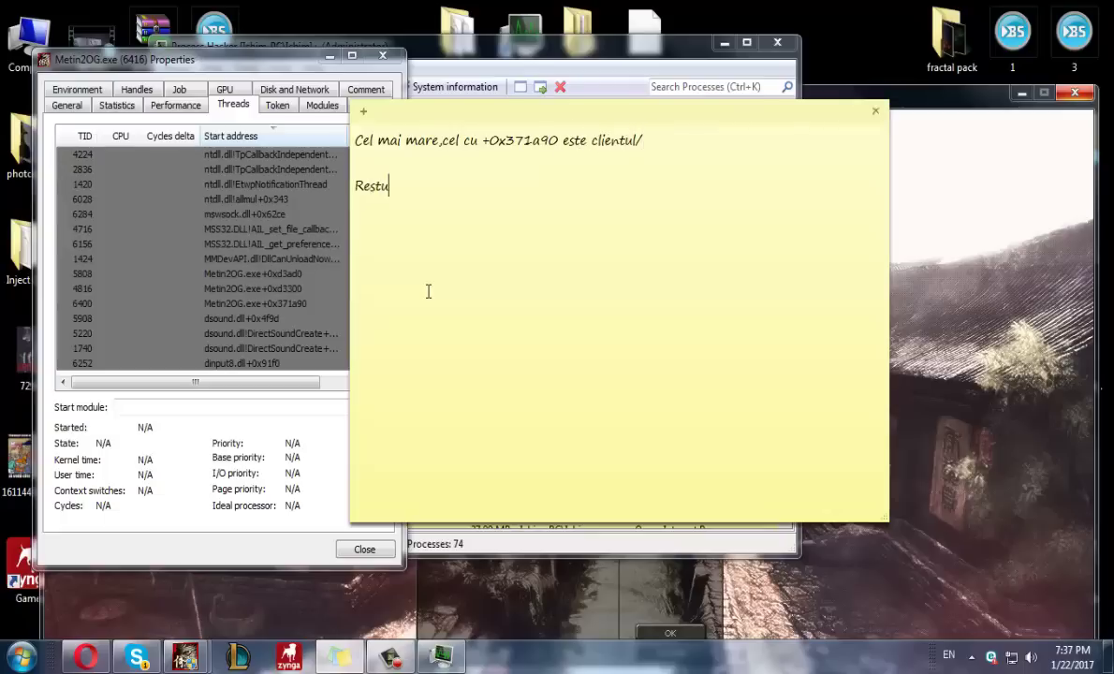
{"action": "type", "text": "l,cele 2 ,sunt ale"}
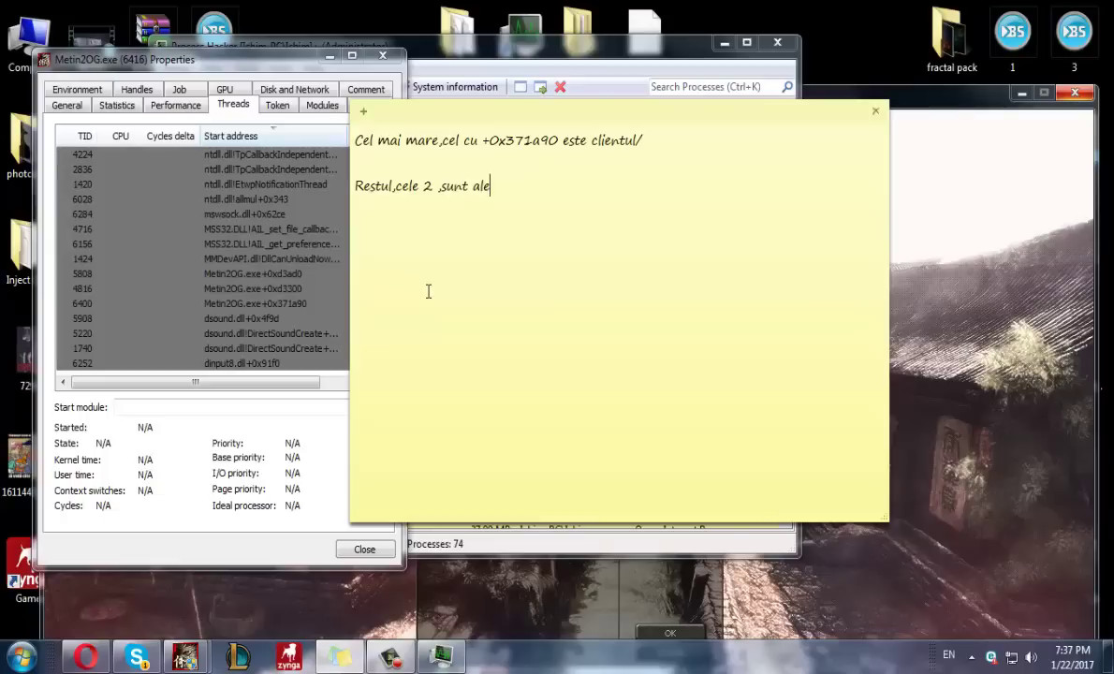
{"action": "type", "text": " protectiei"}
Step: Add the line "Deci cele de aceeasi marime le inchideti,la fel,cu click dreapta - terminate - terminate." to the note
{"action": "type", "text": "Deci cele de aceeas"}
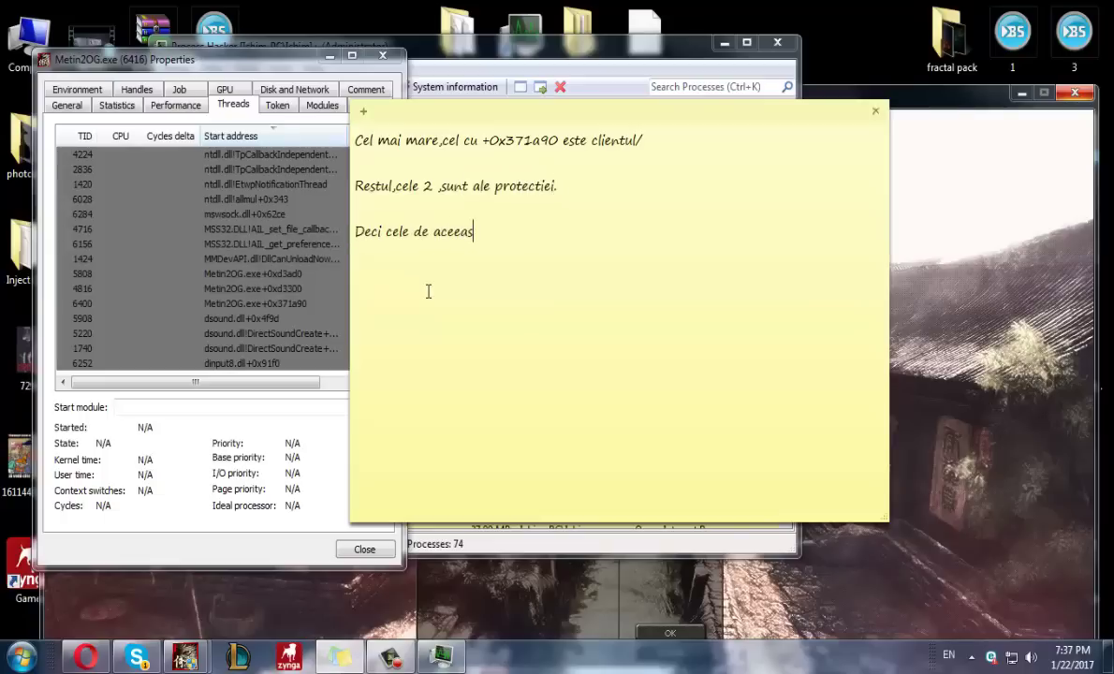
{"action": "type", "text": "i marime le inchideti,la fel,cu "}
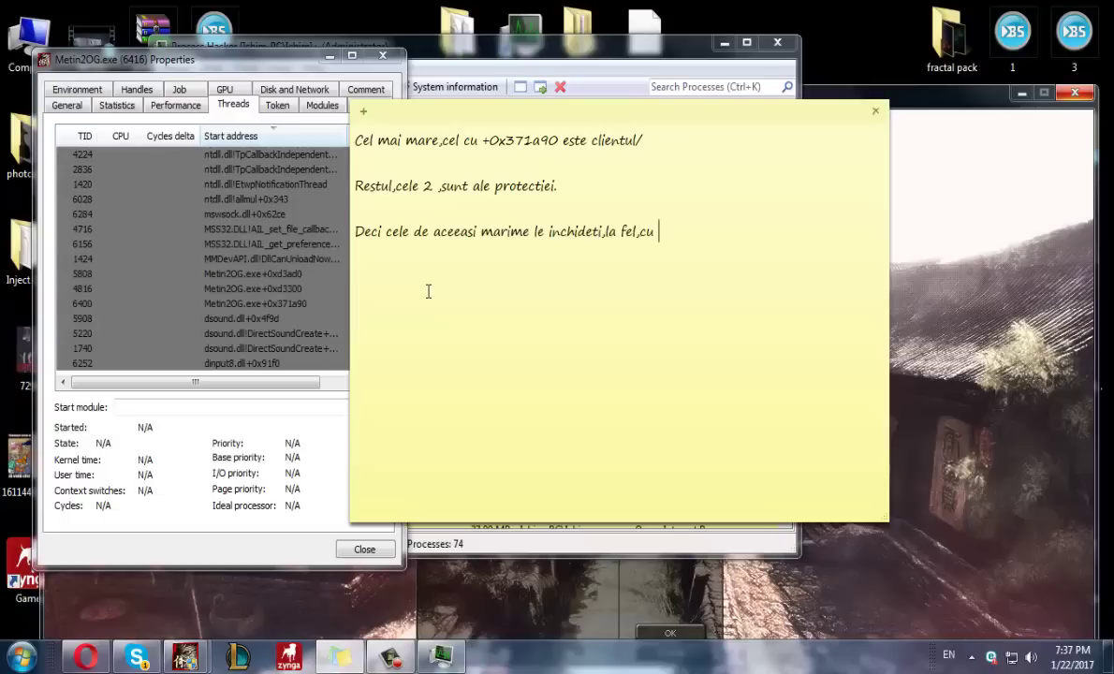
{"action": "type", "text": "click drea-"}
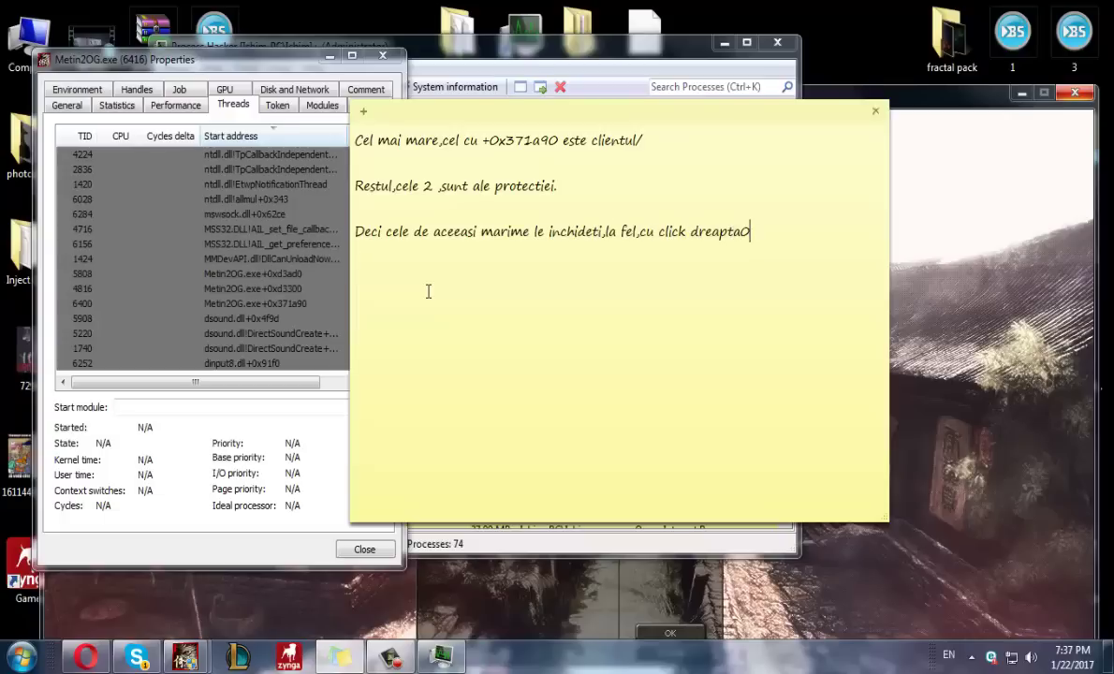
{"action": "type", "text": "ta - terminate - terminate."}
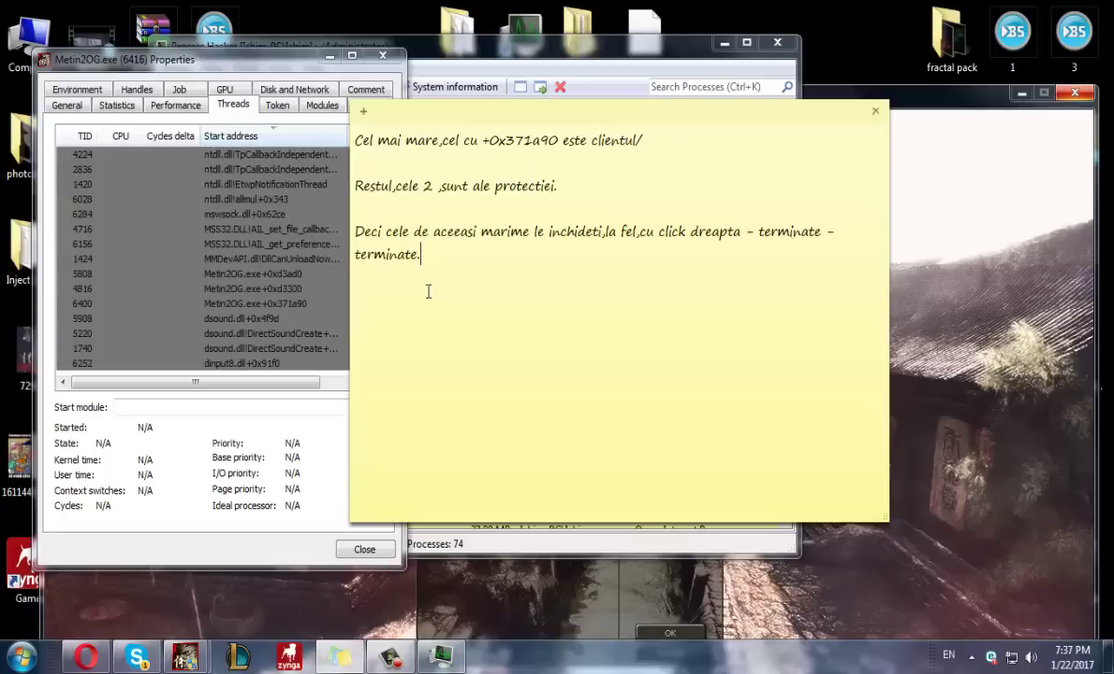
Step: Terminate the two Metin2OG.exe threads with start addresses +0xd3ad0 and +0xd3300, leaving the +0x371a90 thread running
{"action": "left_click", "coordinate": [274, 274]}
{"action": "right_click", "coordinate": [274, 274]}
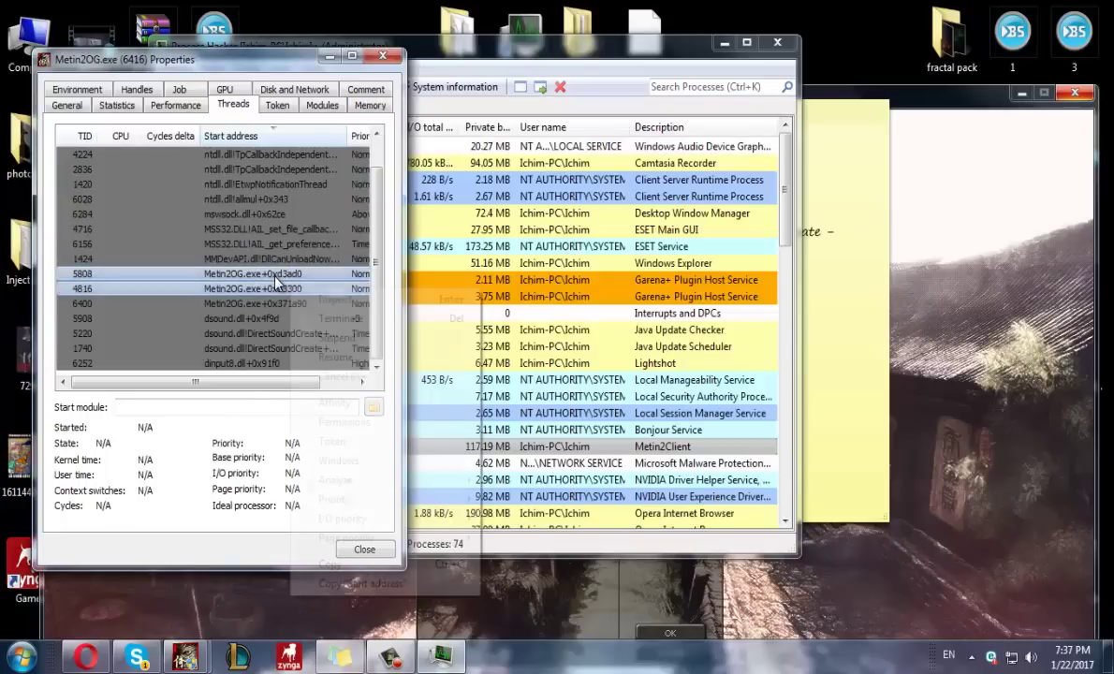
{"action": "key", "text": "Delete"}
{"action": "key", "text": "Return"}
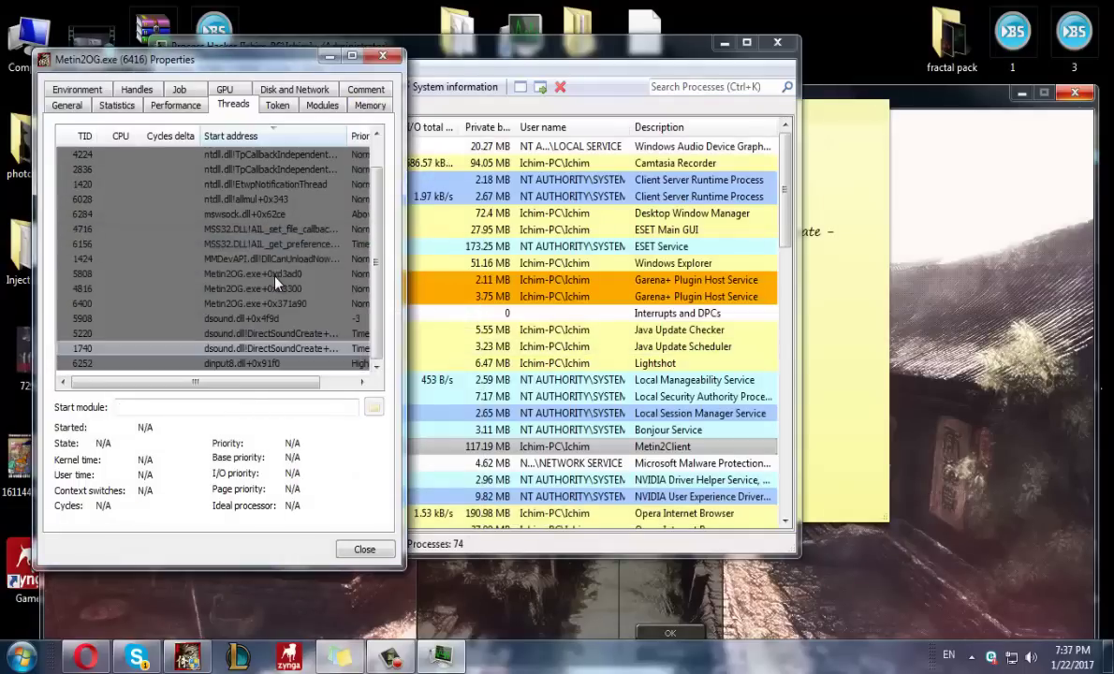
Step: Replace the whole text of the sticky note with "Acum,protectia este jos ."
{"action": "left_click", "coordinate": [832, 291]}
{"action": "key", "text": "ctrl+a"}
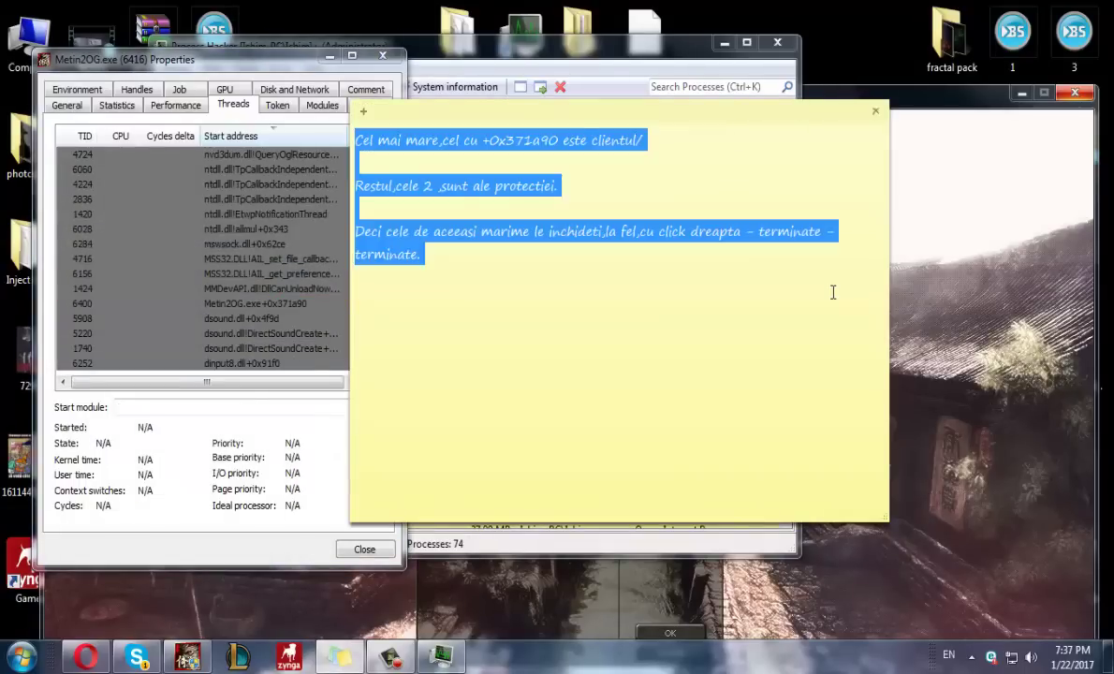
{"action": "type", "text": "Acum,pro"}
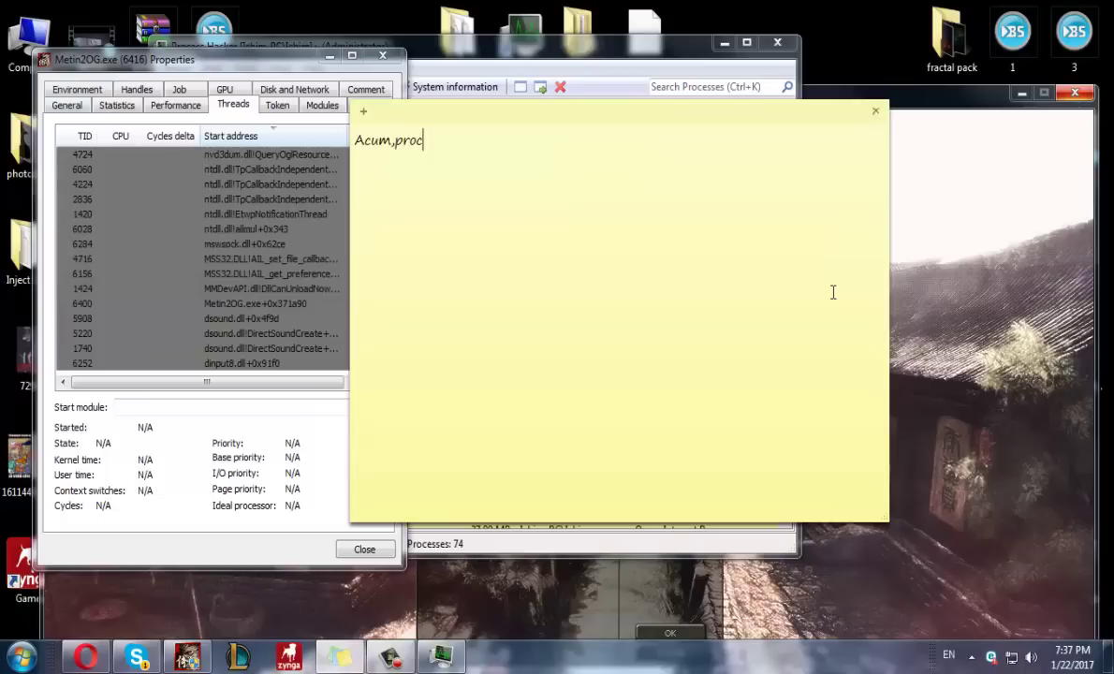
{"action": "type", "text": "tectia este jos ."}
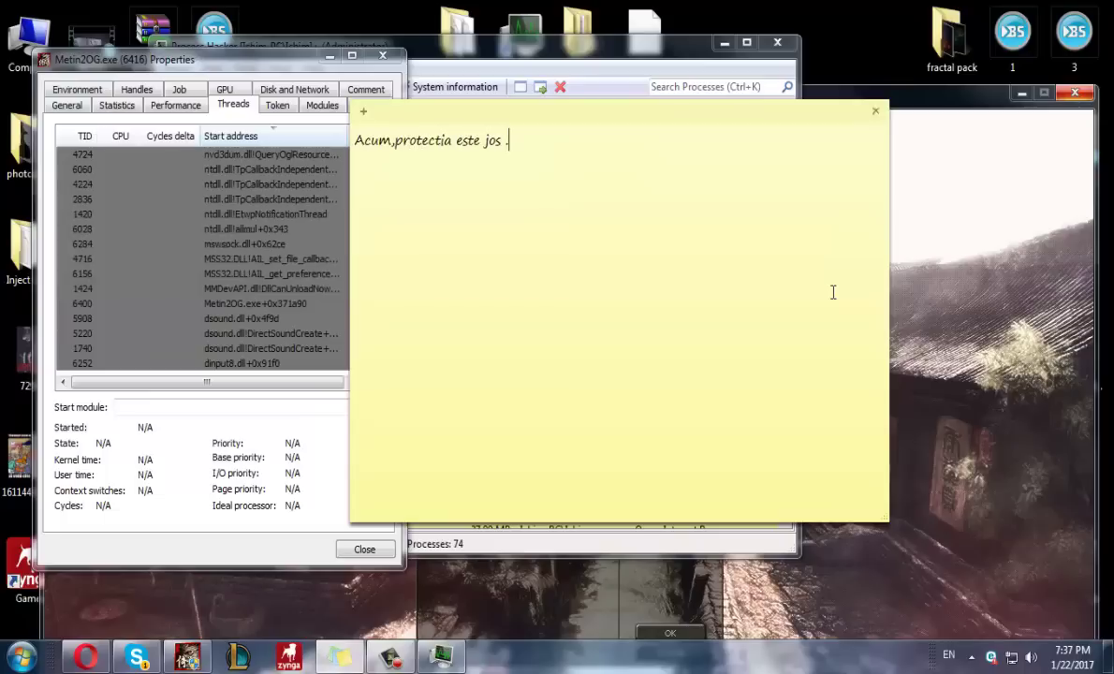
Step: Close the thread properties and replace the note's text with "Mergem inapoi,dam click dreapta pe process metin2og,exe si dam RESUME."
{"action": "left_click", "coordinate": [382, 56]}
{"action": "left_click", "coordinate": [831, 252]}
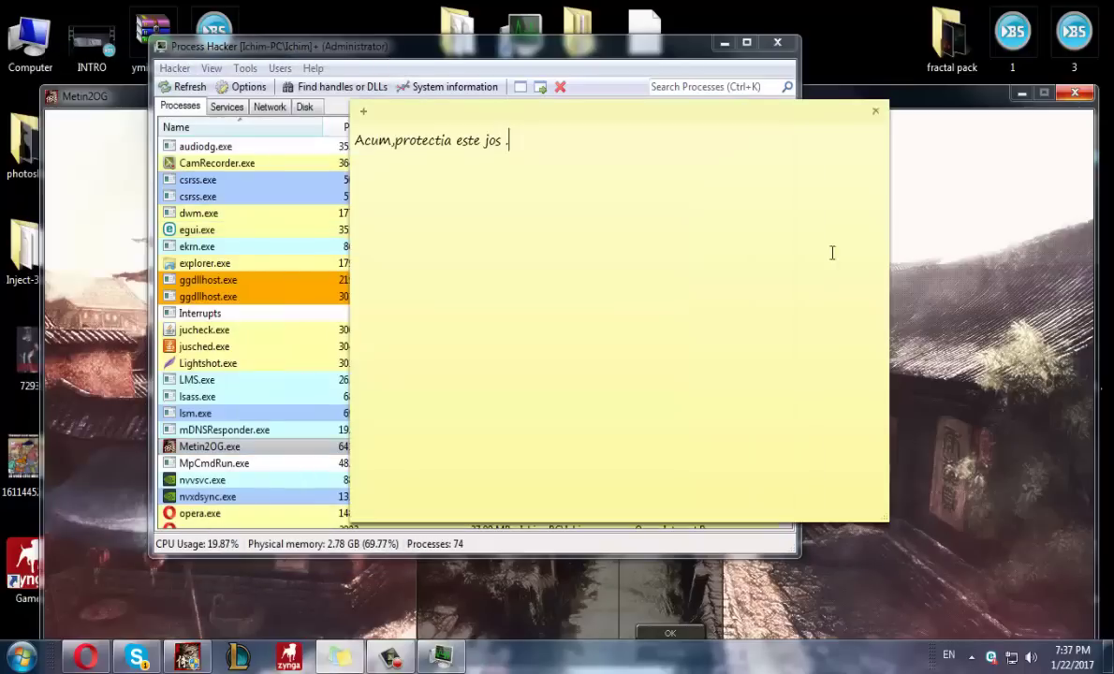
{"action": "key", "text": "ctrl+a"}
{"action": "key", "text": "BackSpace"}
{"action": "type", "text": "Mergem "}
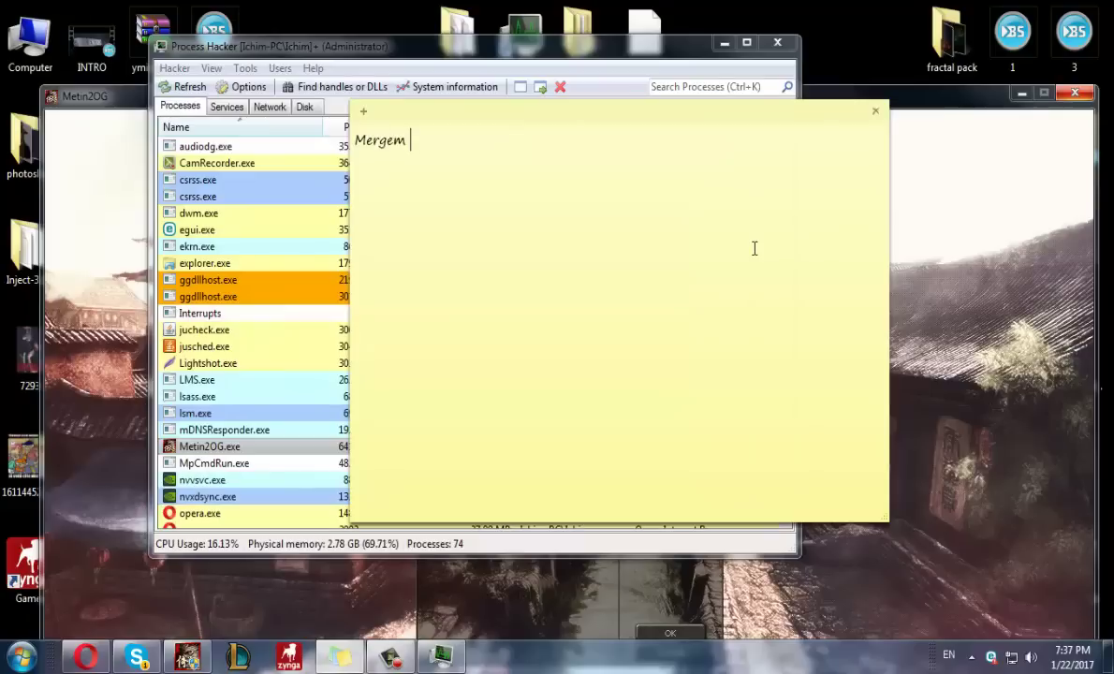
{"action": "type", "text": "inapoi,dam click "}
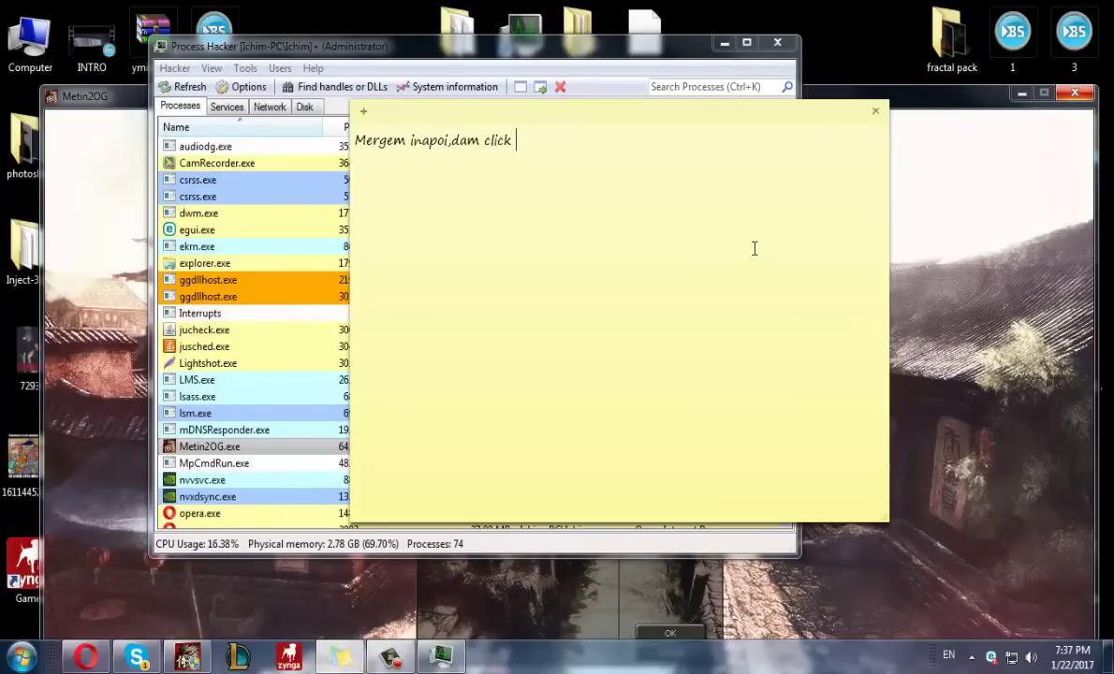
{"action": "type", "text": "dreapta pe pro"}
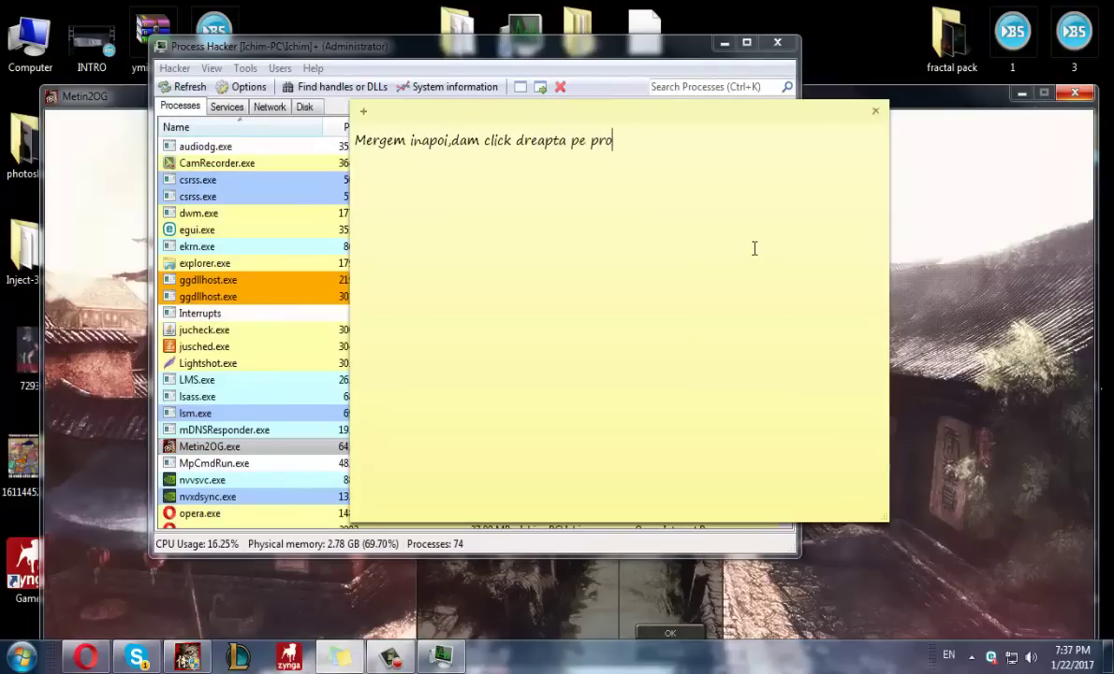
{"action": "type", "text": "cess metin2og,exe si d"}
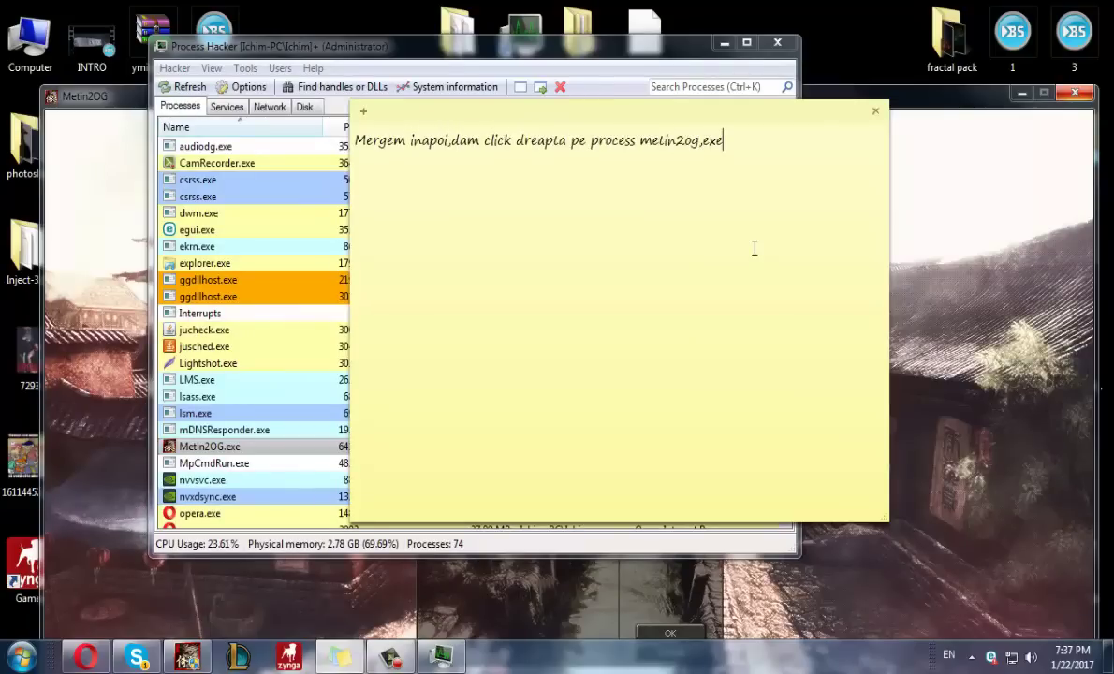
{"action": "key", "text": "BackSpace"}
{"action": "type", "text": "dam re"}
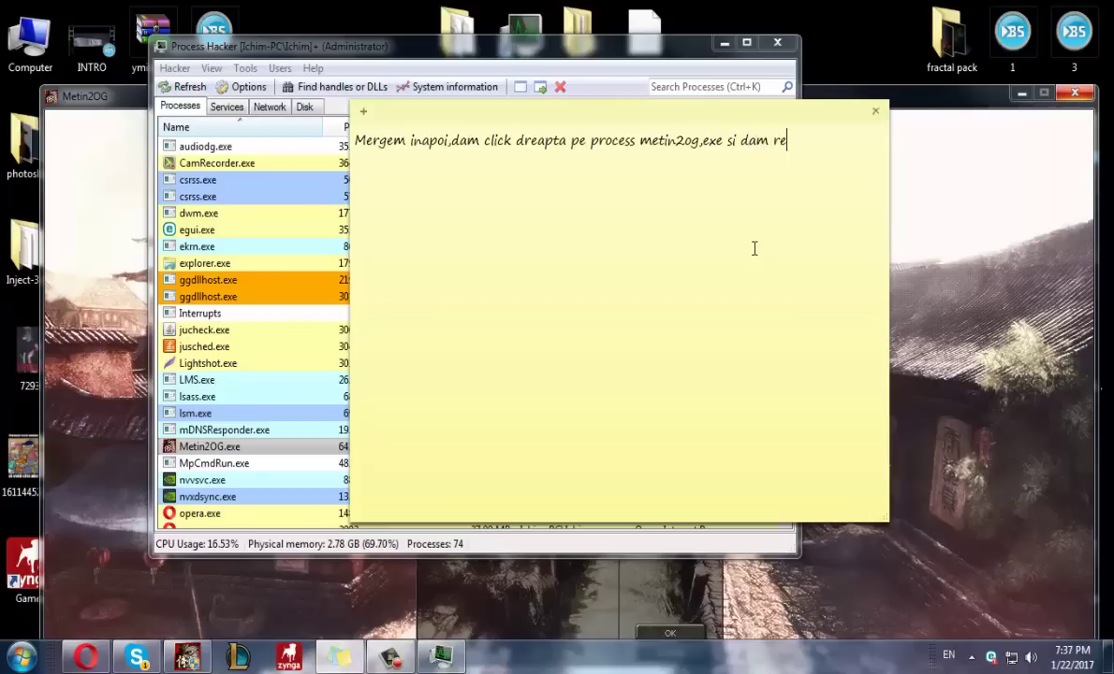
{"action": "key", "text": "BackSpace"}
{"action": "key", "text": "BackSpace"}
{"action": "type", "text": "RESUME."}
Step: Resume the suspended Metin2OG.exe process in Process Hacker
{"action": "right_click", "coordinate": [199, 447]}
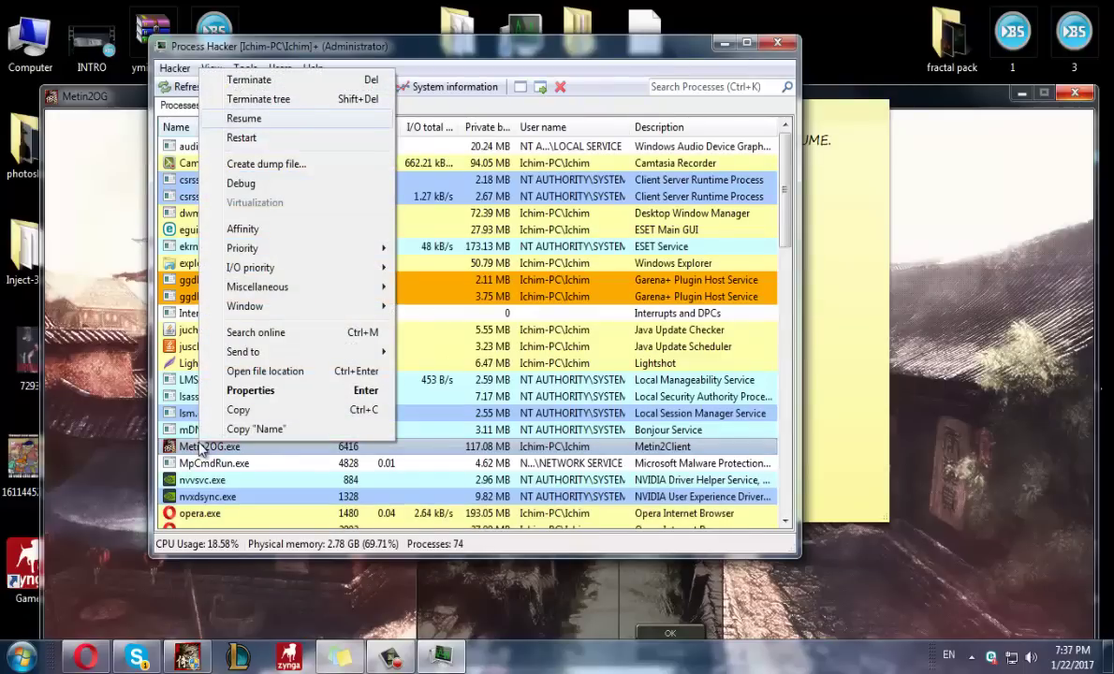
{"action": "key", "text": "Return"}
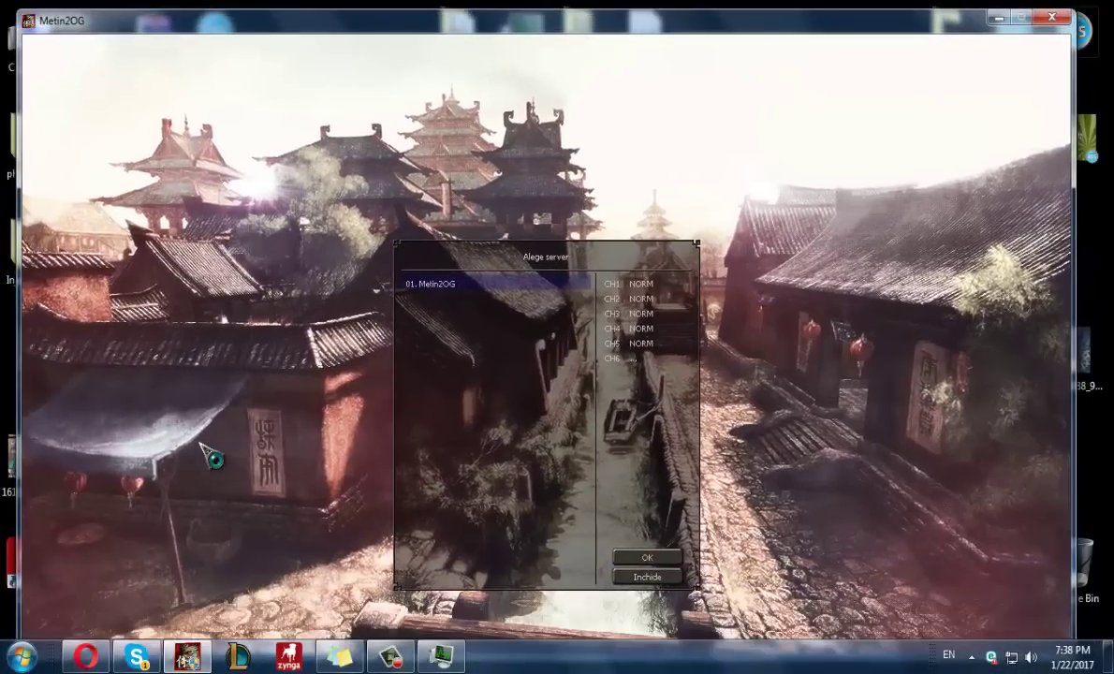
Step: Return to the sticky note and replace its whole text with "Dupa cum puteti vedea protectia este scoasa."
{"action": "key", "text": "alt+Tab"}
{"action": "key", "text": "ctrl+a"}
{"action": "type", "text": "Dupa "}
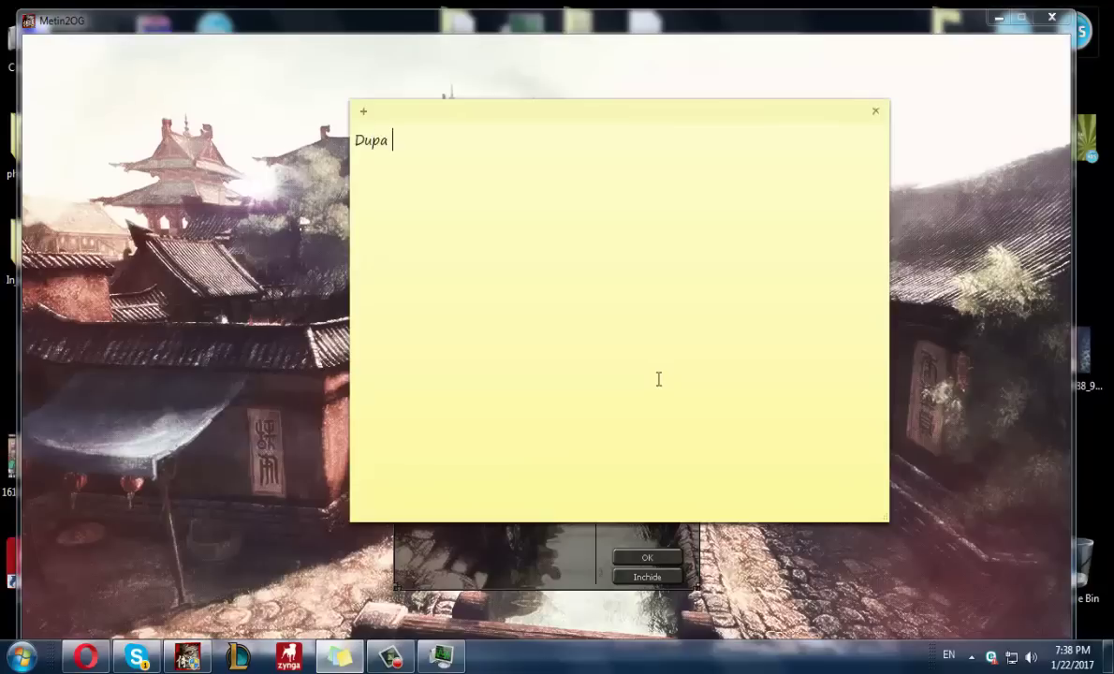
{"action": "type", "text": " cumn pu"}
{"action": "key", "text": "BackSpace"}
{"action": "key", "text": "BackSpace"}
{"action": "key", "text": "BackSpace"}
{"action": "key", "text": "BackSpace"}
{"action": "type", "text": "puteti vedea protect"}
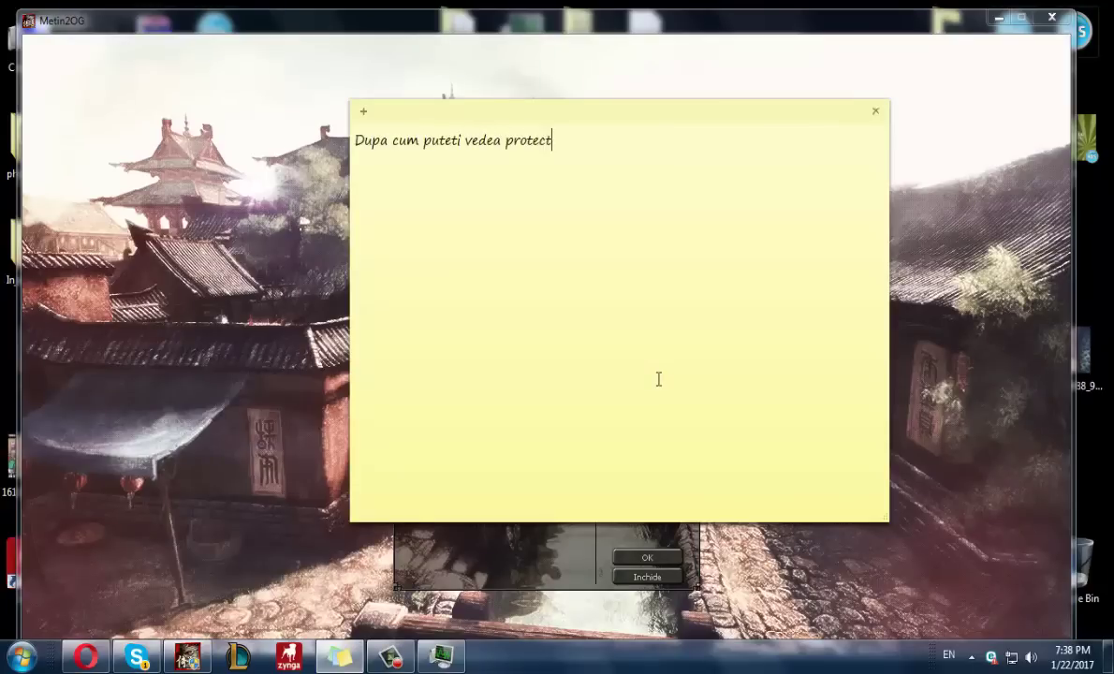
{"action": "type", "text": "ia este scoasa."}
{"action": "key", "text": "Return"}
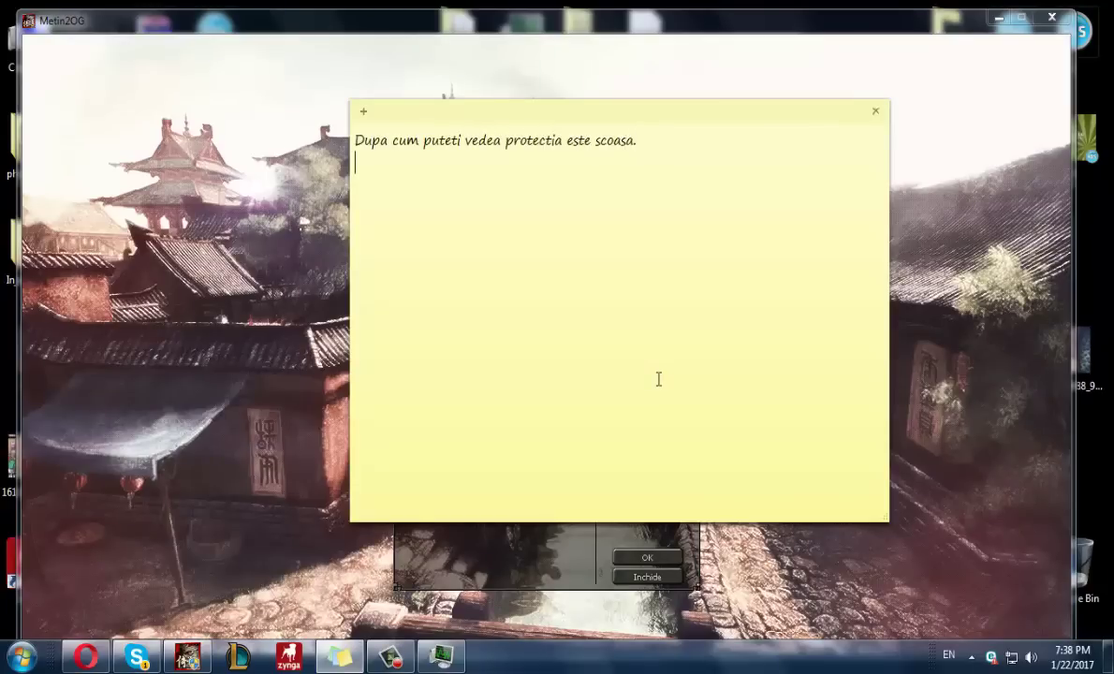
Step: Add "Acum" and, after a blank line, "NE LOGAM PE CONTUL NOSTRU,SI RAMANEM IN INTERFATA DE SELECTARE CARACTER." to the note
{"action": "type", "text": "Acum  NE LOGAM PE CO"}
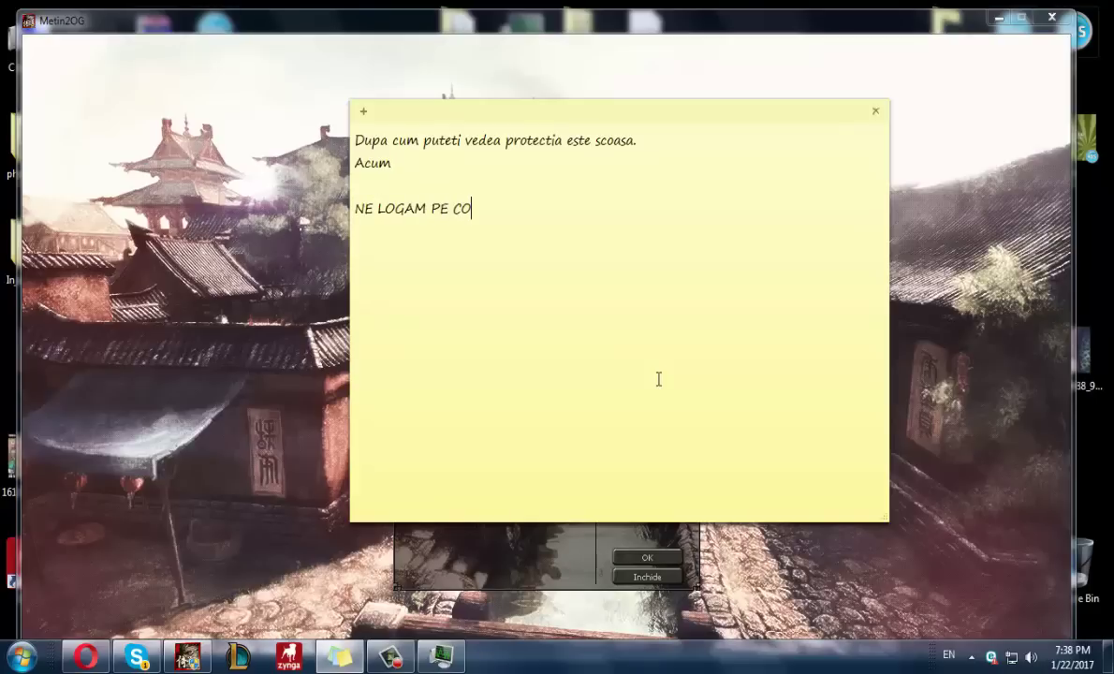
{"action": "type", "text": "NTUL NOSTRU,"}
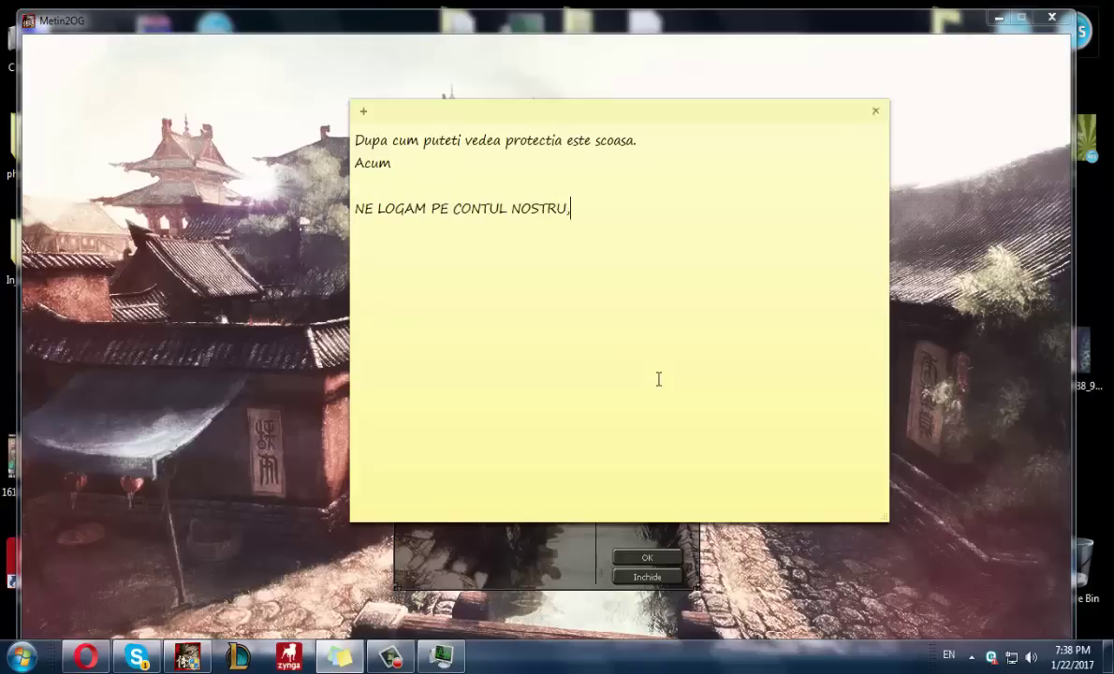
{"action": "type", "text": "SI RAMANEM IN INTERFATA"}
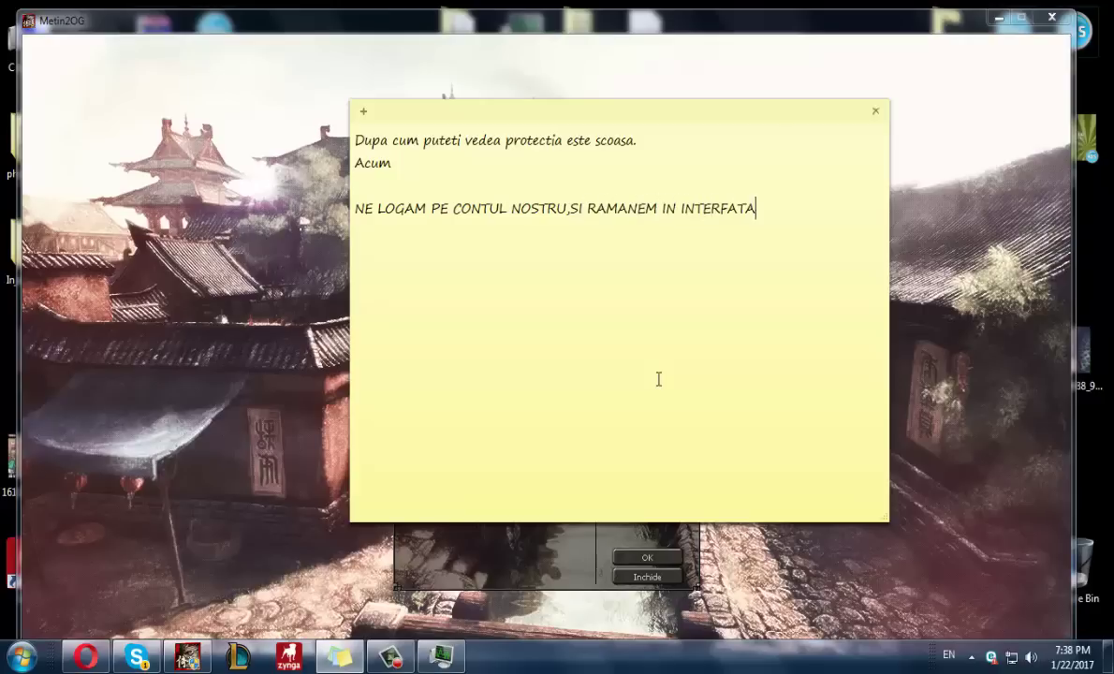
{"action": "type", "text": " DE SELECTARE CARACTER."}
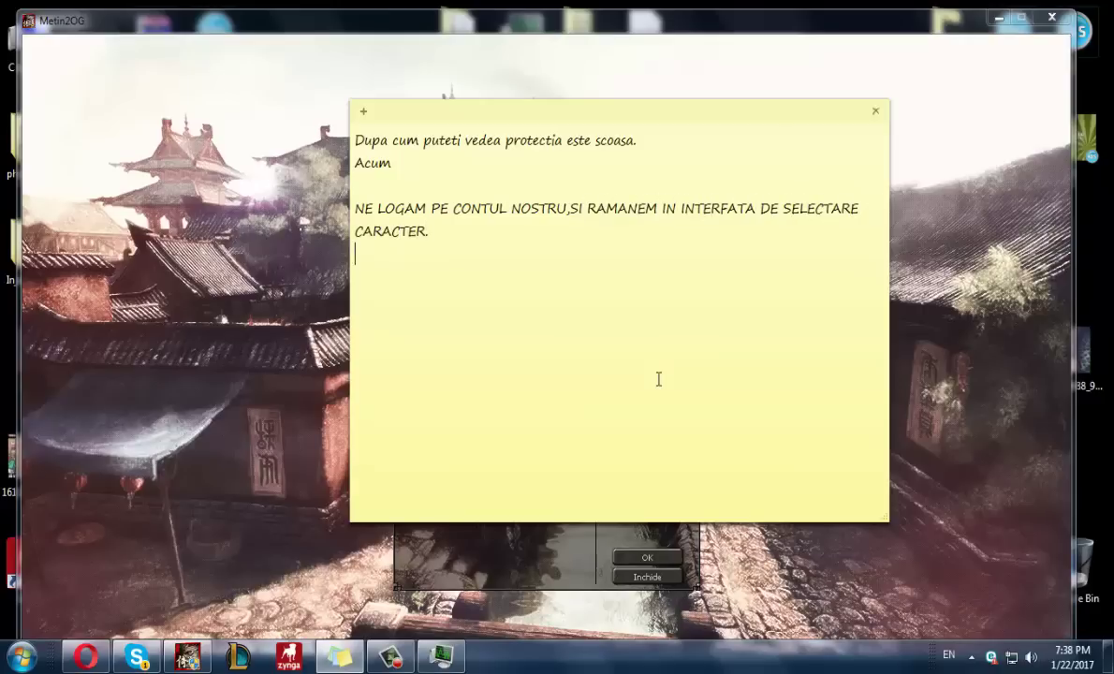
Step: Switch to the Metin2OG game, accept the selected server and log in to the account as far as character selection
{"action": "left_click", "coordinate": [269, 241]}
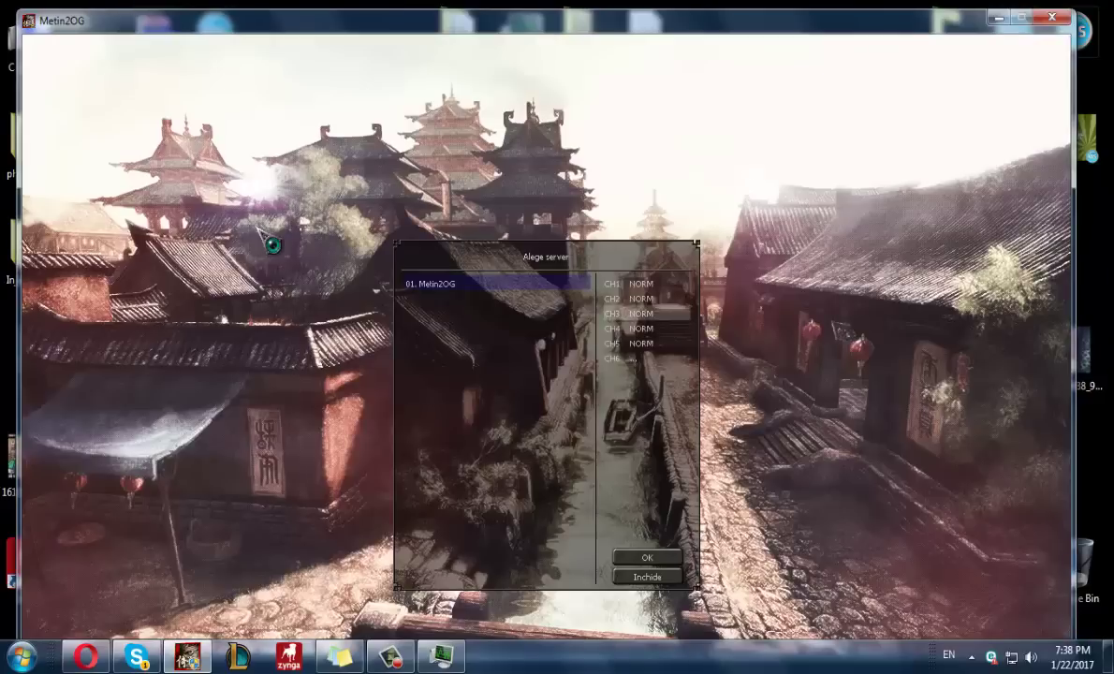
{"action": "key", "text": "Return"}
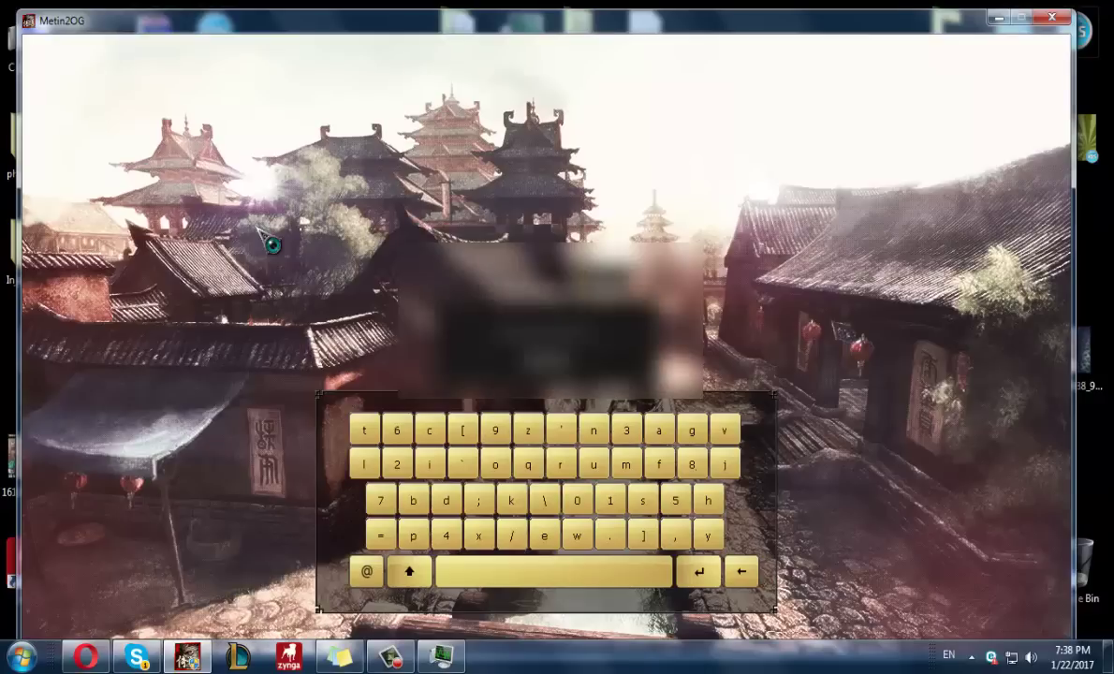
{"action": "key", "text": "Return"}
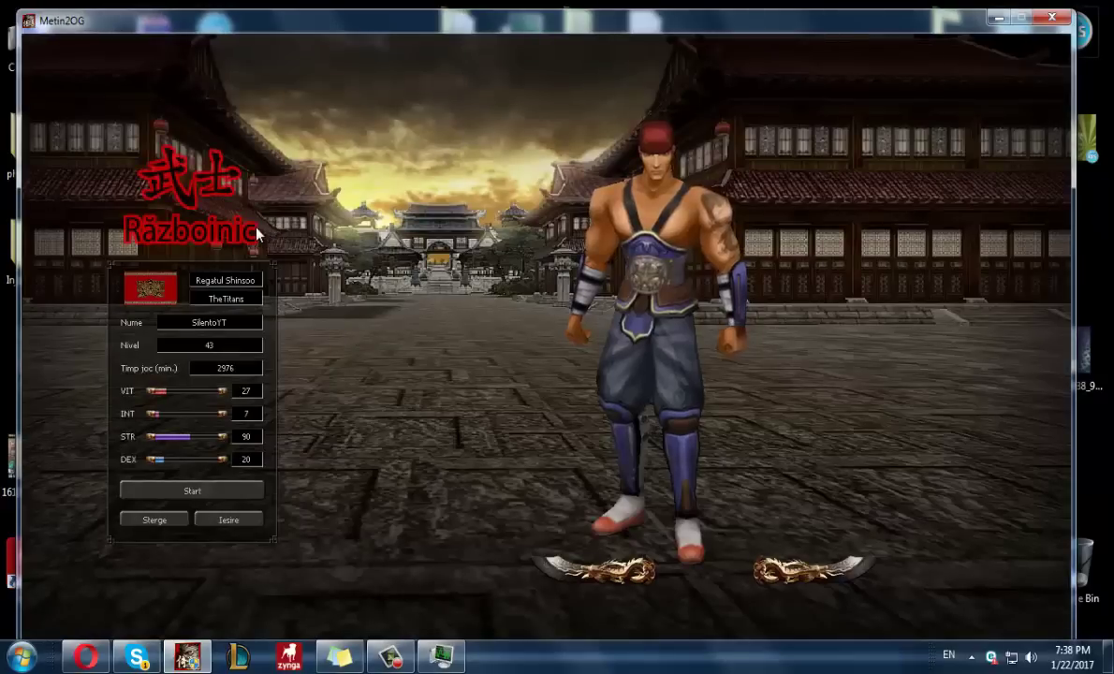
Step: Add the line "DUPA CE SUNTEM AICI,INTRAM IN PARTIDIA D:/" below the login instruction in the sticky note
{"action": "key", "text": "alt+Tab"}
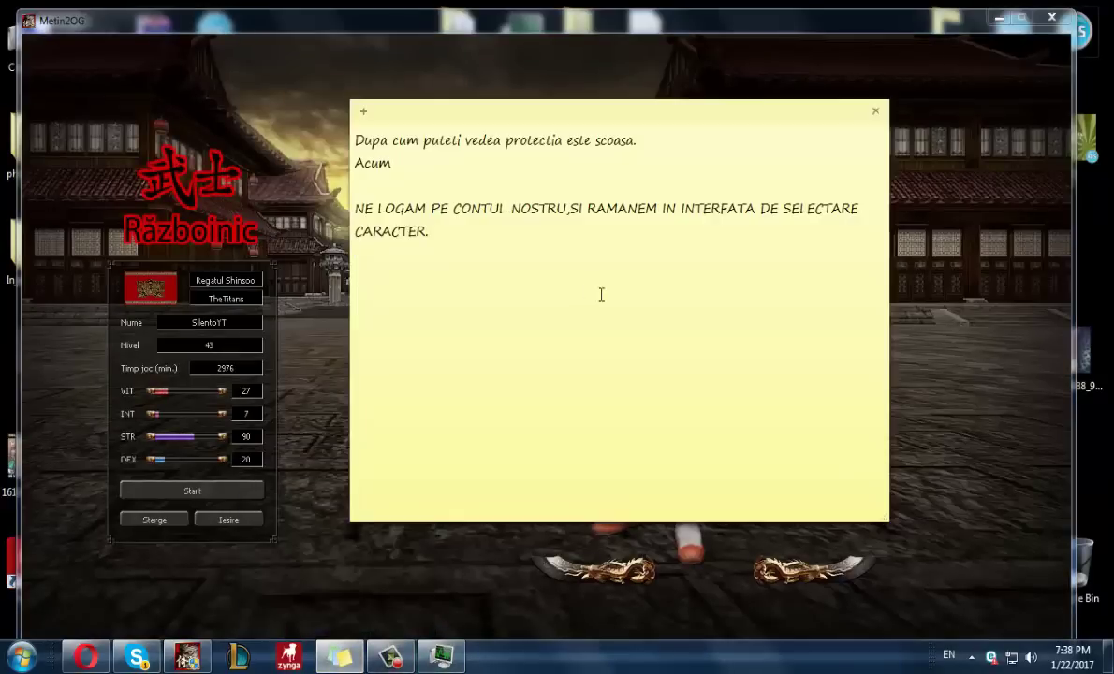
{"action": "type", "text": "DUPA CE SUNTEM AI"}
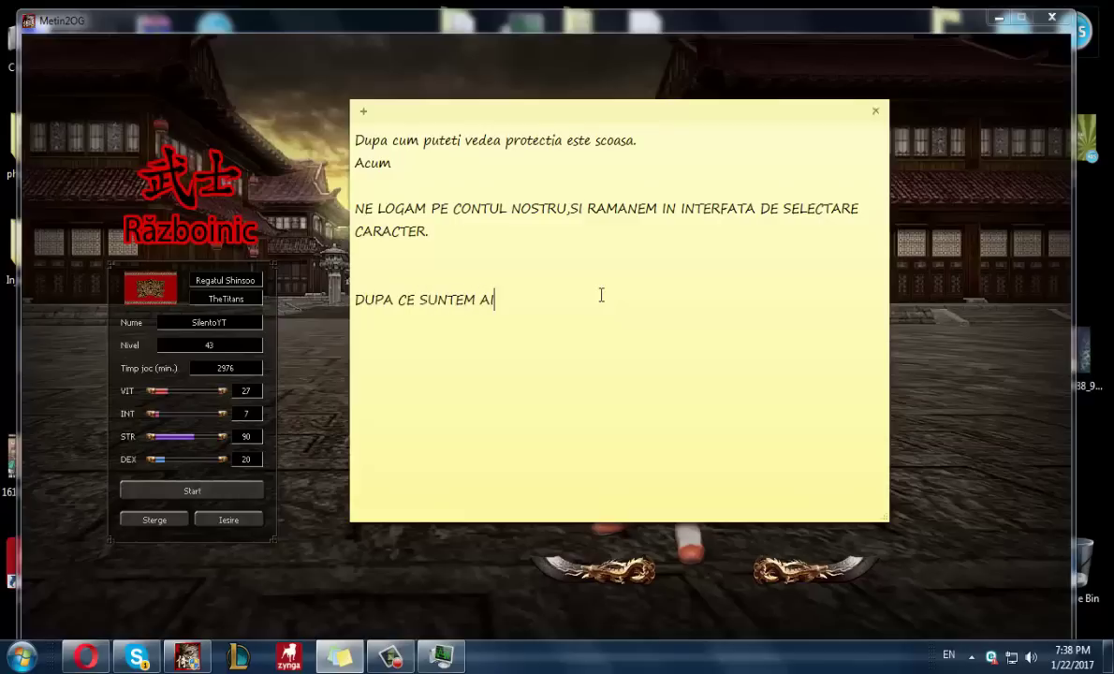
{"action": "type", "text": "CI."}
{"action": "type", "text": "INTRAM IN PARTIDIA D:/"}
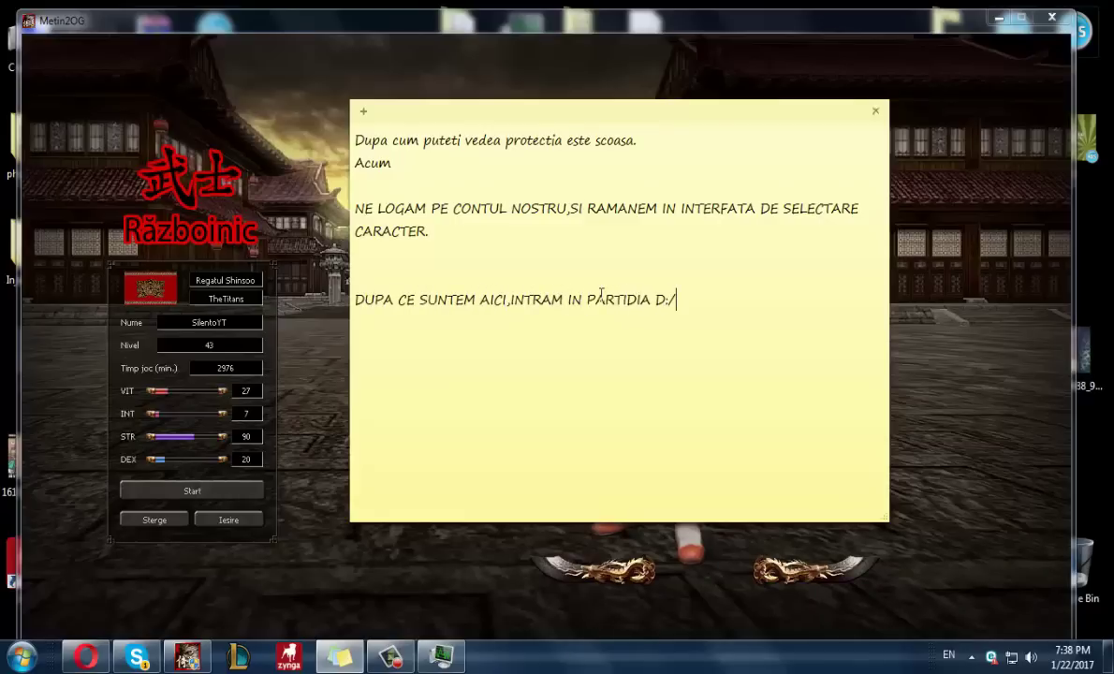
Step: Open Local Disk (D:) in Windows Explorer
{"action": "key", "text": "super"}
{"action": "left_click", "coordinate": [239, 348]}
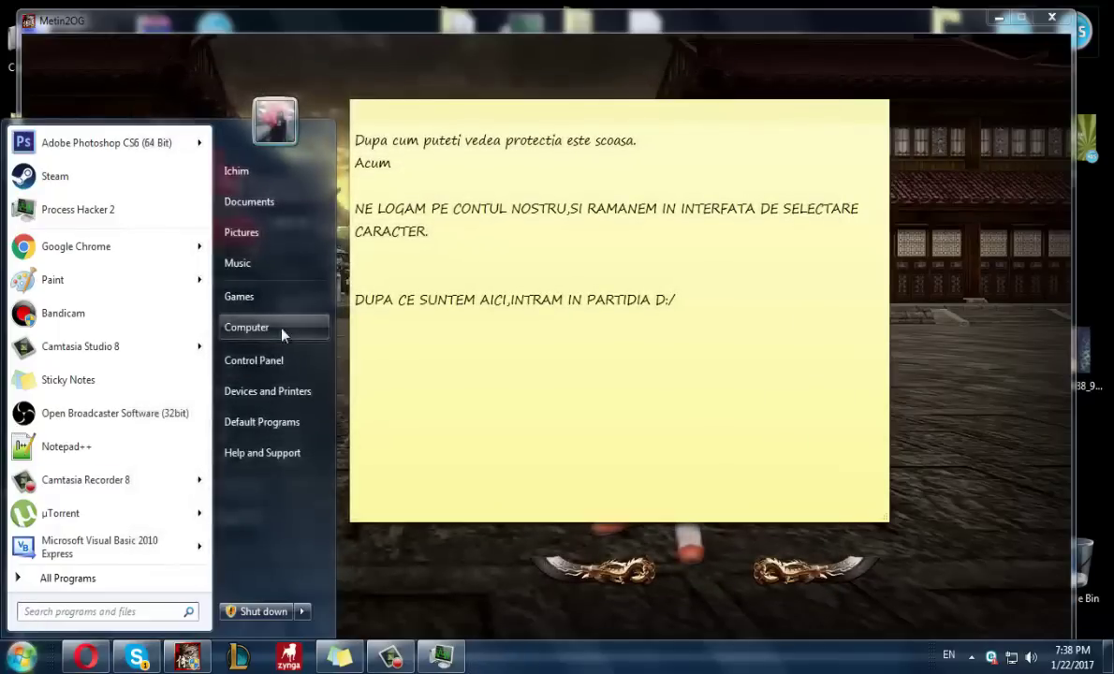
{"action": "left_click", "coordinate": [276, 327]}
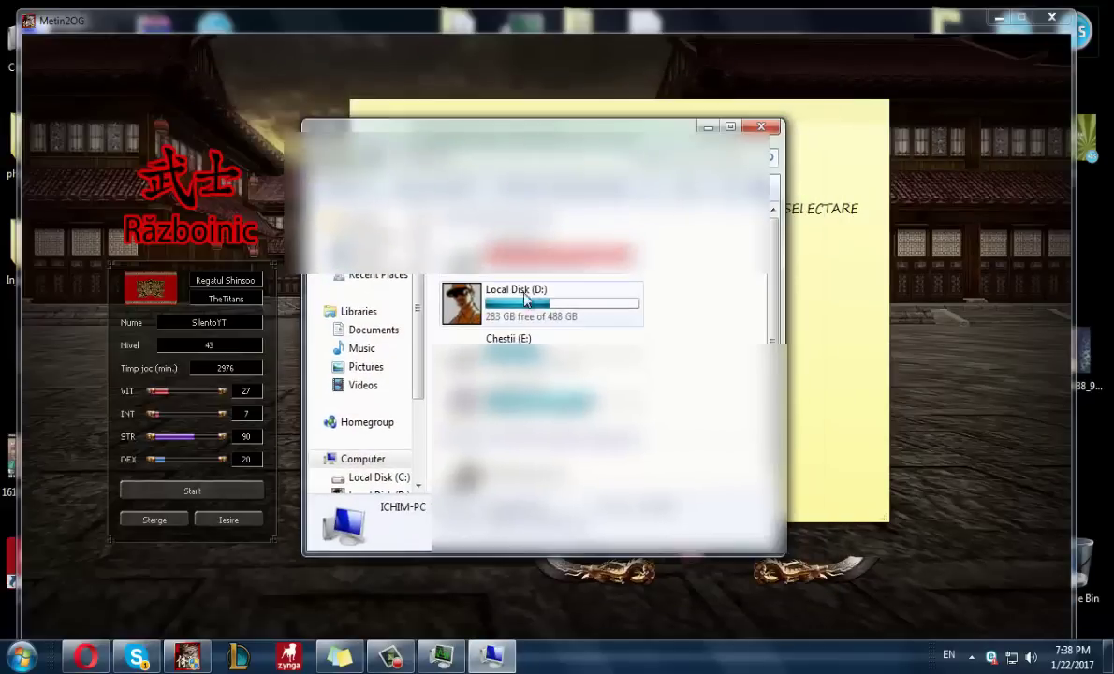
{"action": "left_click", "coordinate": [617, 312]}
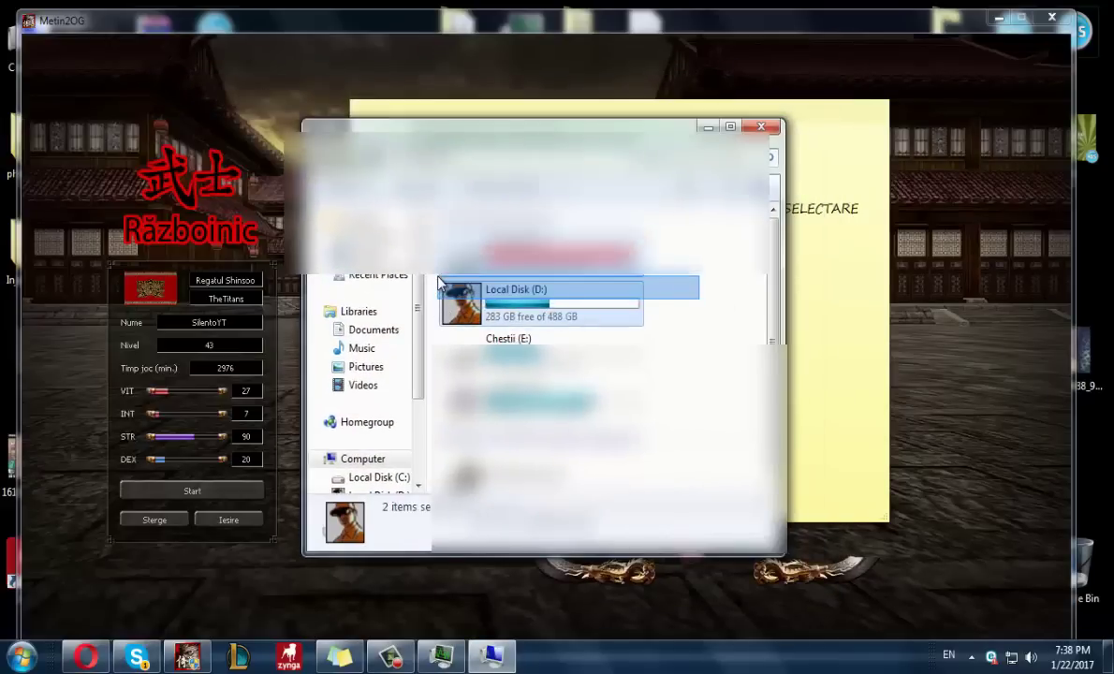
{"action": "double_click", "coordinate": [584, 313]}
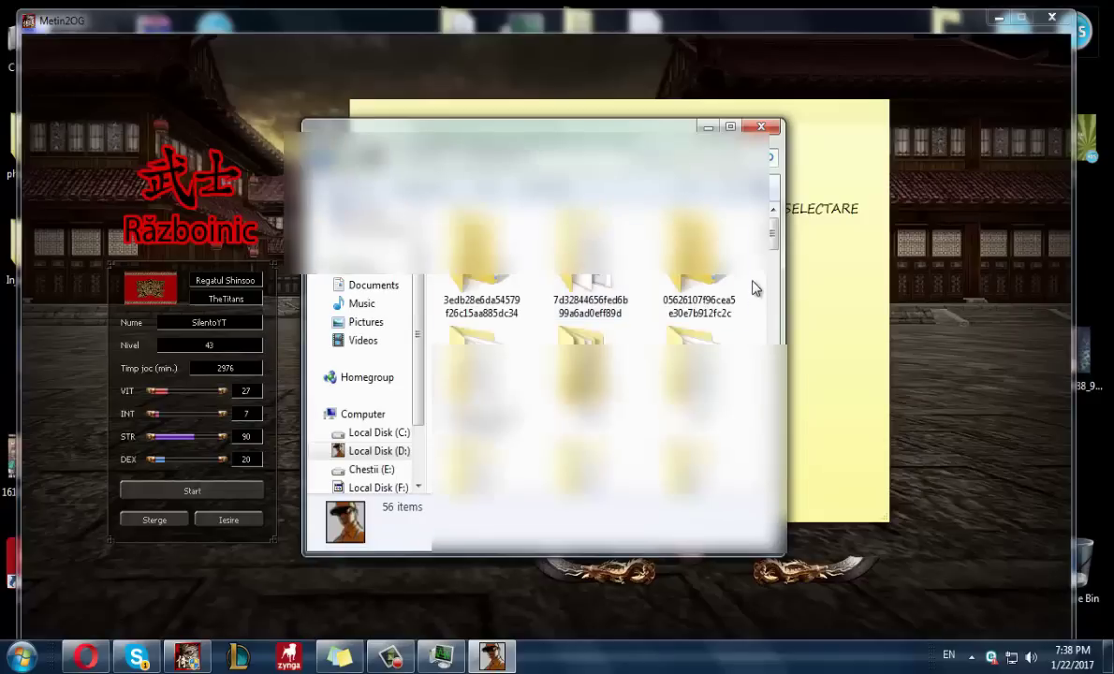
Step: Add the line "Aici punem folderul ymir work pe care il luati din descriere." to the sticky note
{"action": "left_click", "coordinate": [818, 253]}
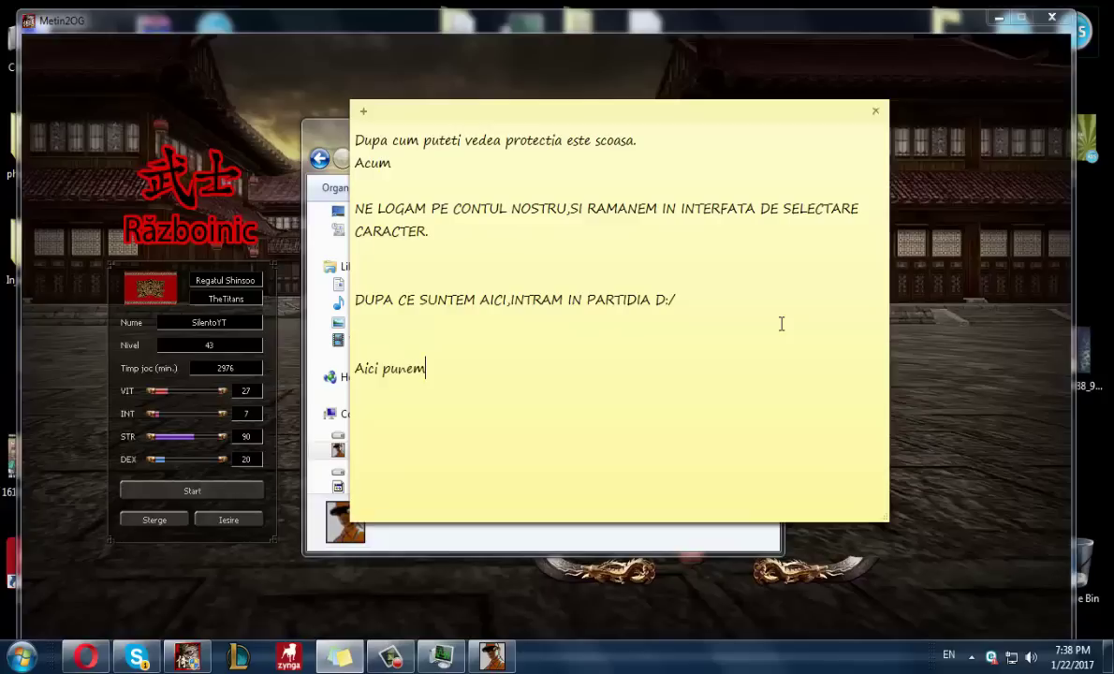
{"action": "key", "text": "BackSpace"}
{"action": "type", "text": "folderul ymir work"}
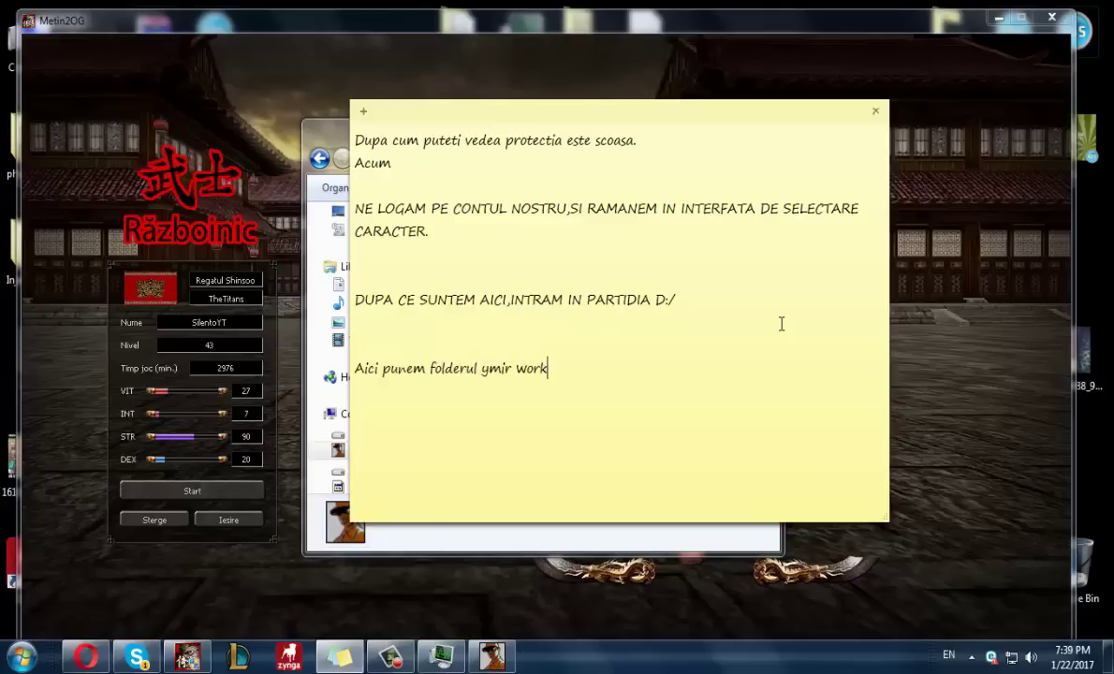
{"action": "type", "text": " pe care il luati din descrie"}
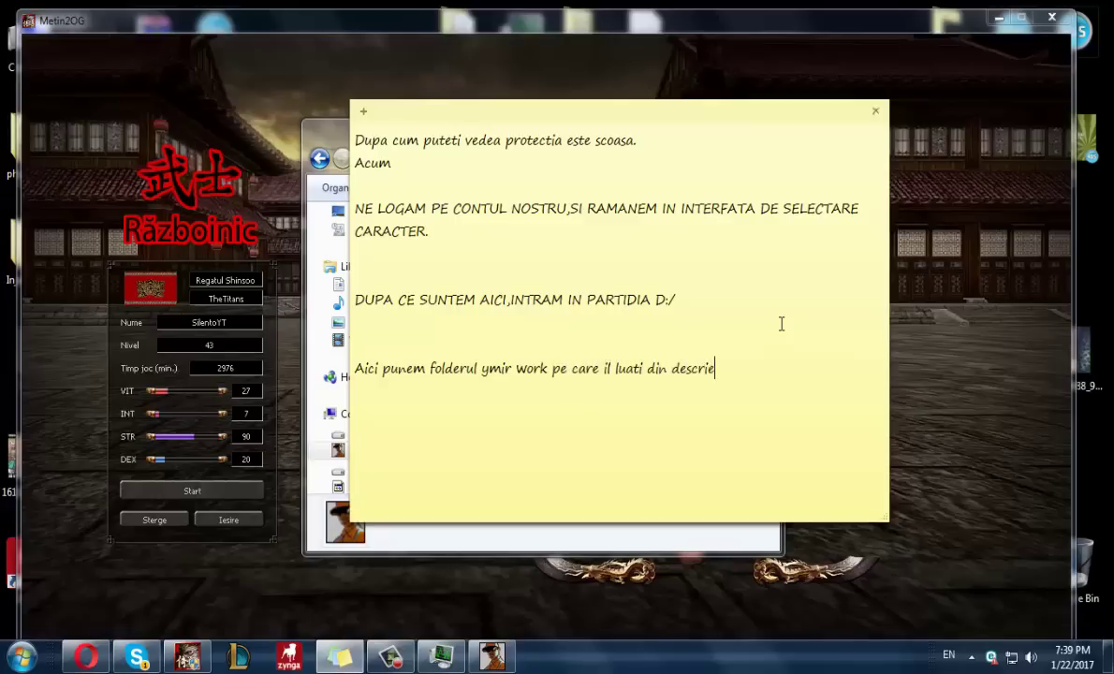
{"action": "type", "text": "re."}
Step: Copy the ymir work folder from the desktop into the root of Local Disk (D:)
{"action": "key", "text": "super+d"}
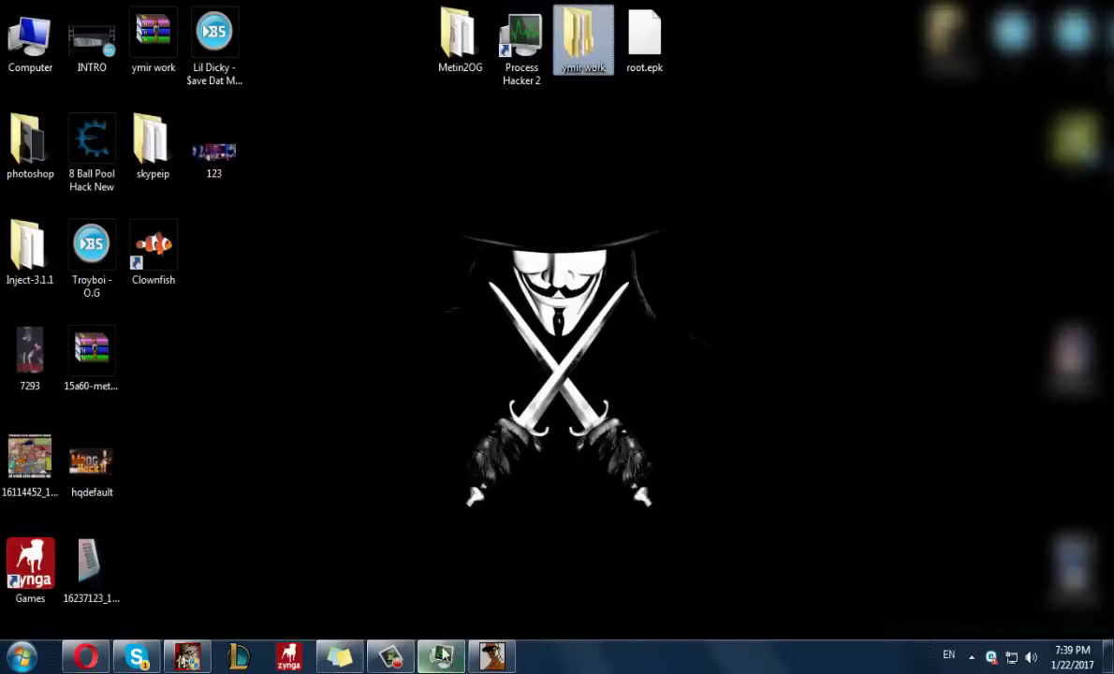
{"action": "left_click", "coordinate": [391, 657]}
{"action": "left_click", "coordinate": [440, 657]}
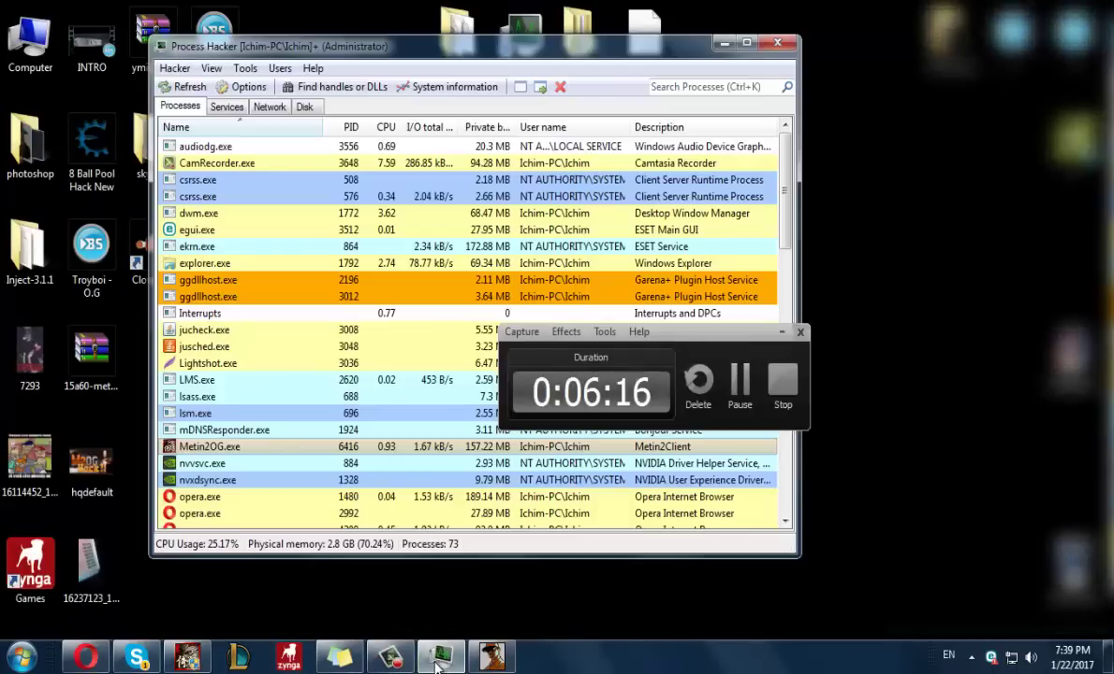
{"action": "left_click", "coordinate": [433, 657]}
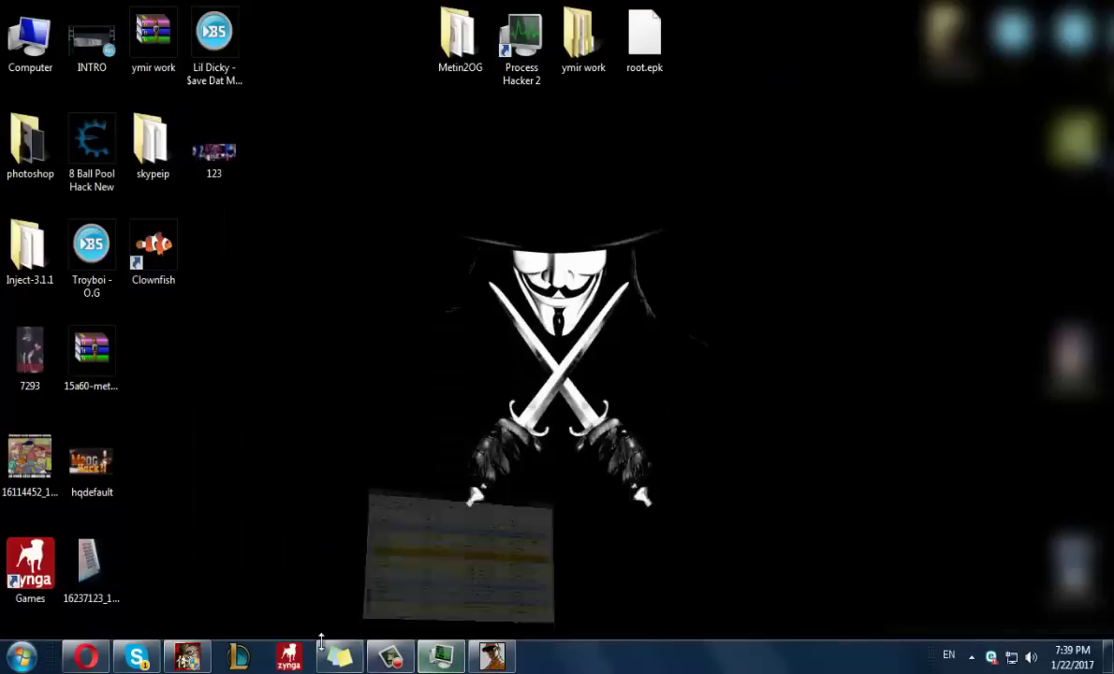
{"action": "left_click", "coordinate": [432, 658]}
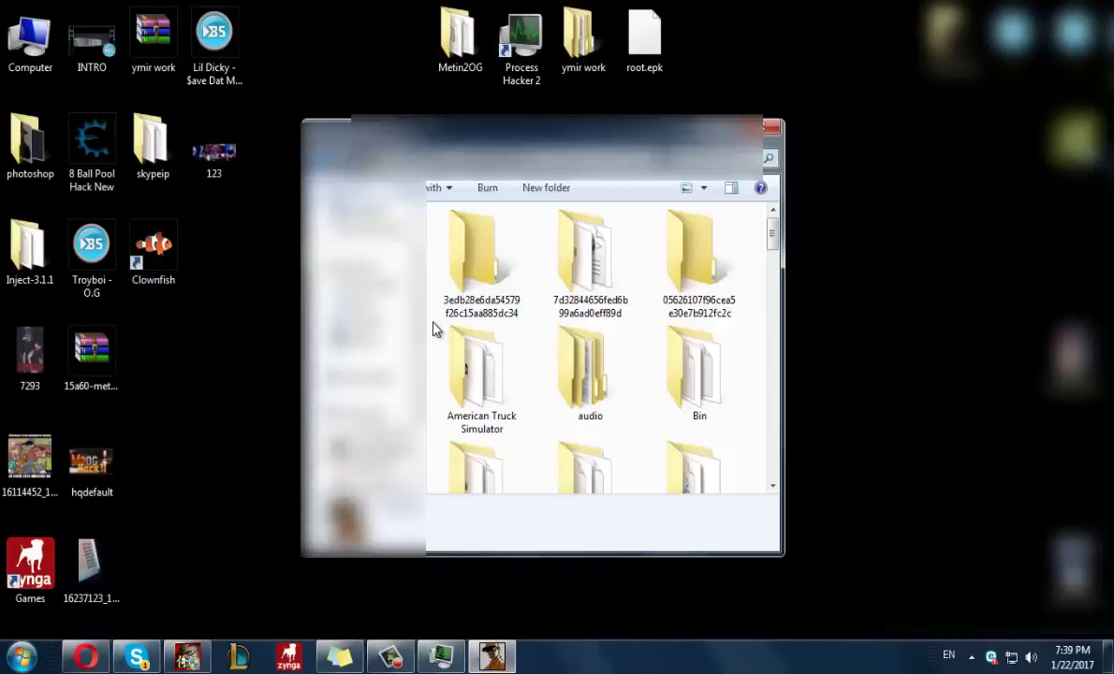
{"action": "right_click", "coordinate": [433, 326]}
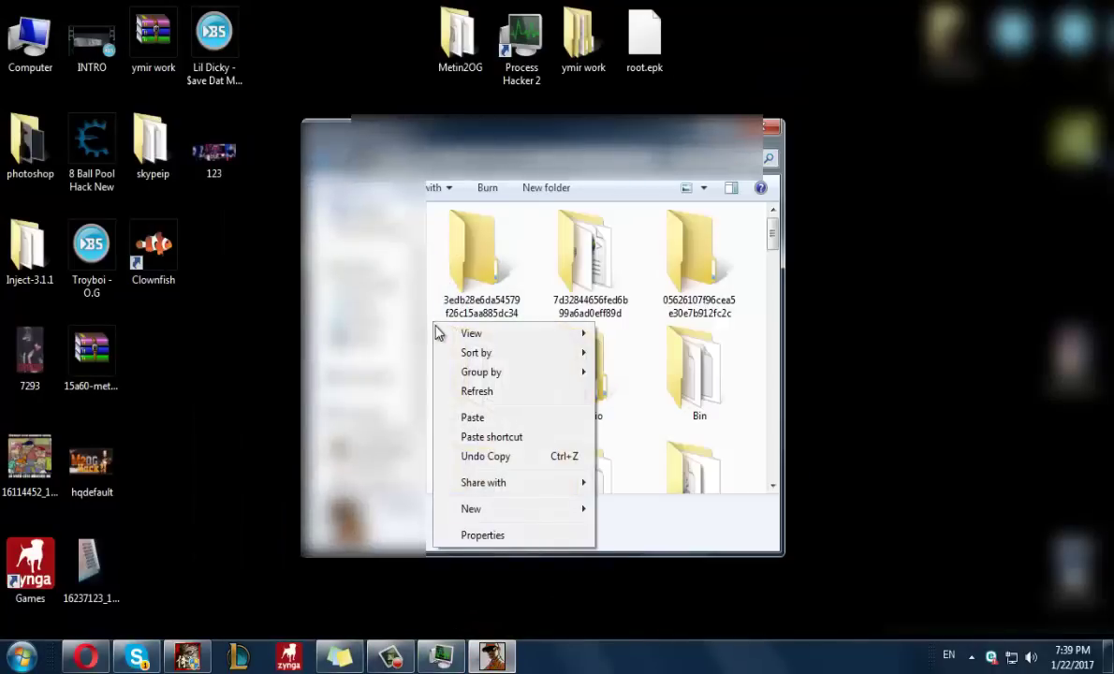
{"action": "left_click", "coordinate": [483, 419]}
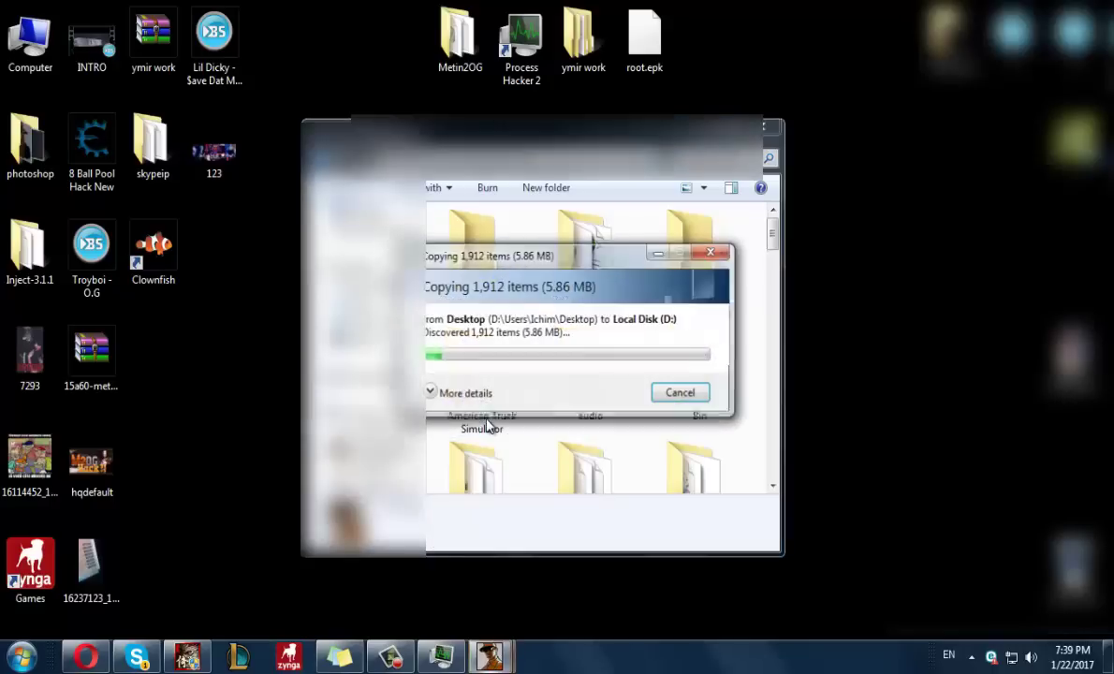
Step: Add the lines "copy -paste." and "Asteptam sa se copieze." at the end of the sticky note
{"action": "left_click", "coordinate": [344, 655]}
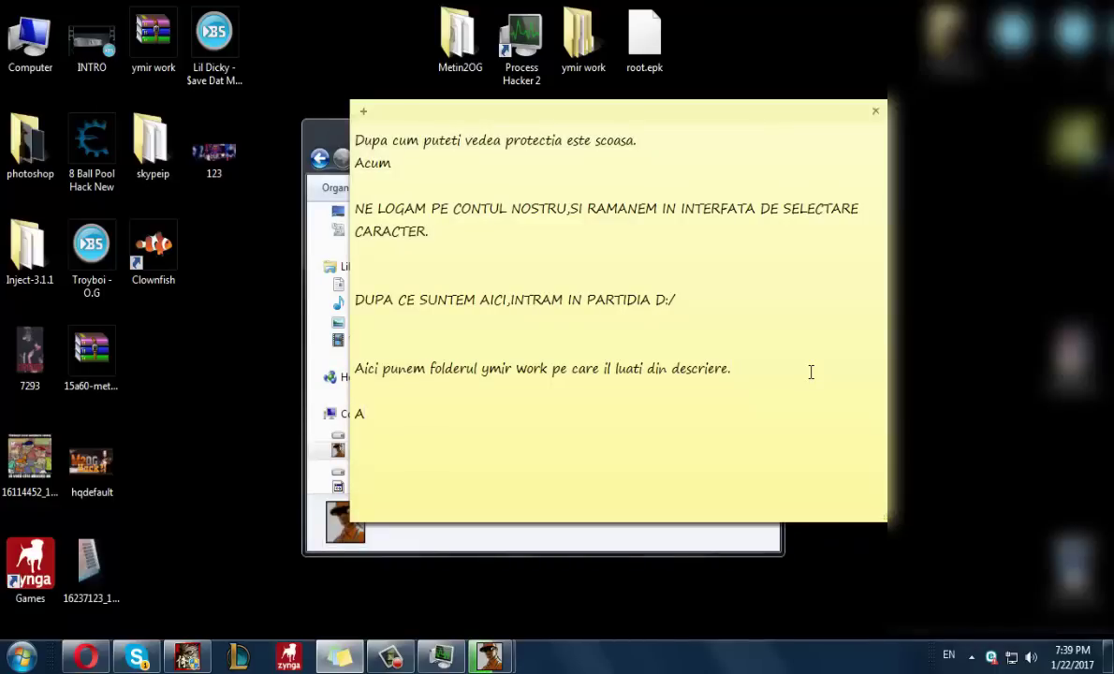
{"action": "key", "text": "BackSpace"}
{"action": "type", "text": "copy -p"}
{"action": "key", "text": "BackSpace"}
{"action": "type", "text": "-paste."}
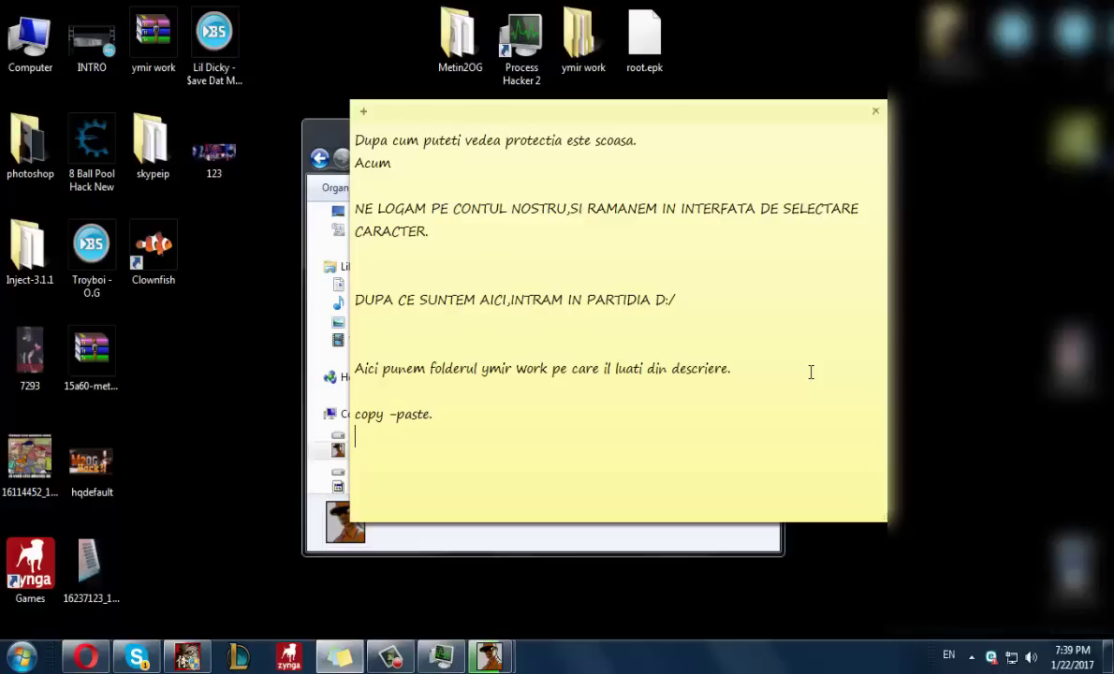
{"action": "type", "text": "  Asteptam sa "}
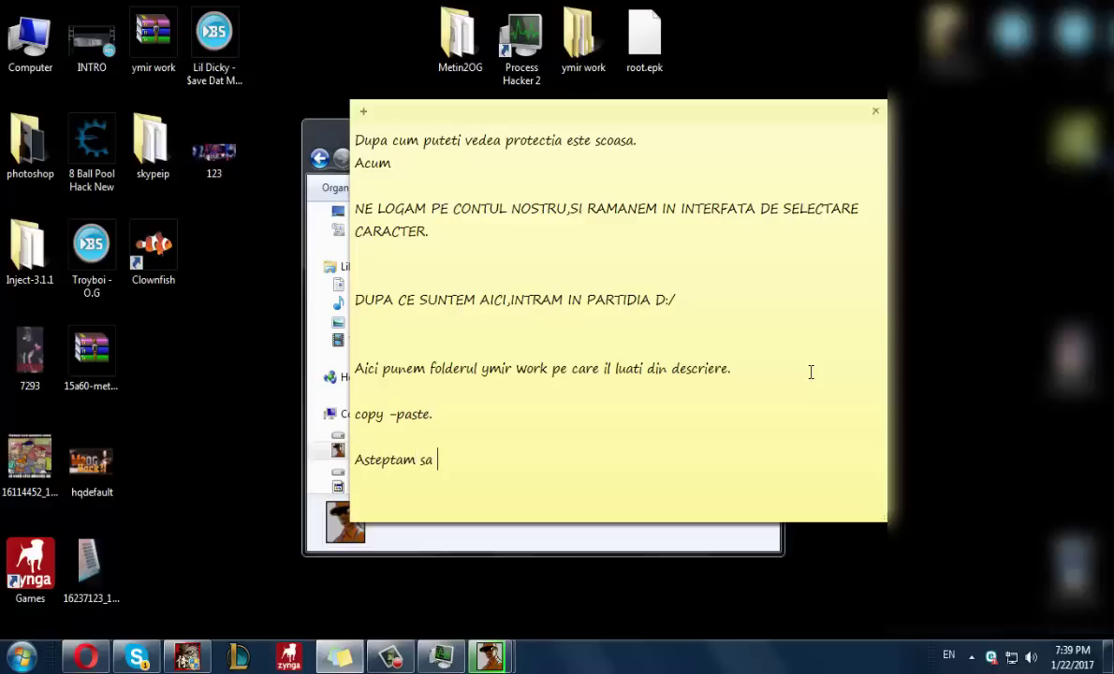
{"action": "type", "text": "se copieze."}
Step: Replace the sticky note text with "Acum s-a copiat.Revenim pe metin" and switch to the Metin2OG game window
{"action": "key", "text": "ctrl+a"}
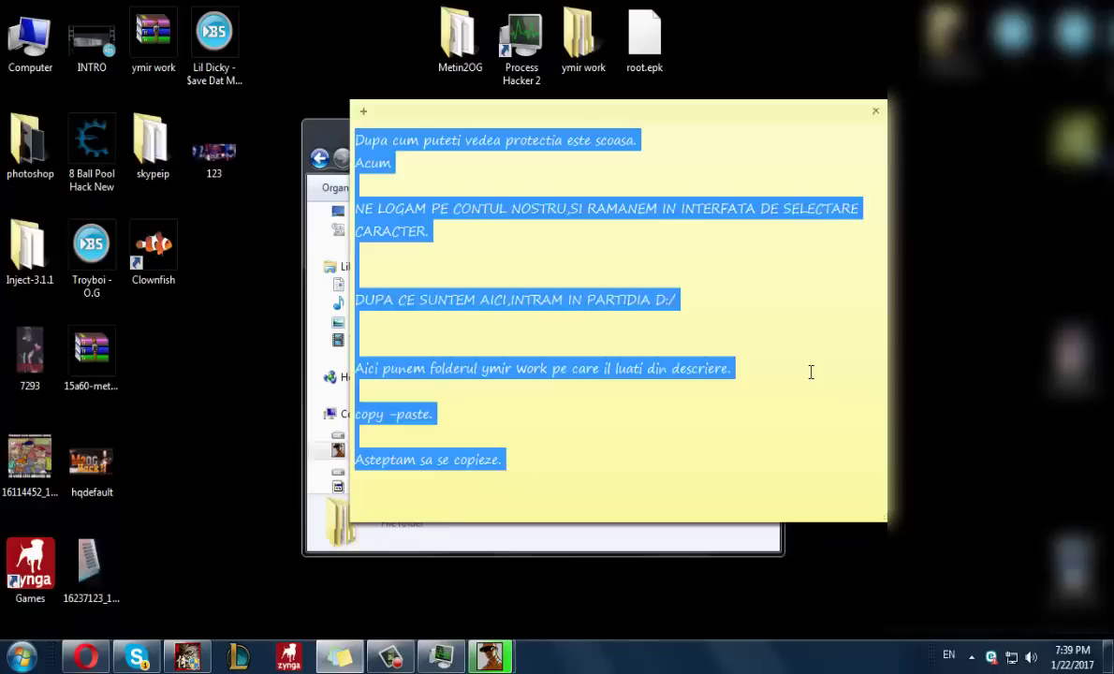
{"action": "key", "text": "Delete"}
{"action": "key", "text": "alt+Tab"}
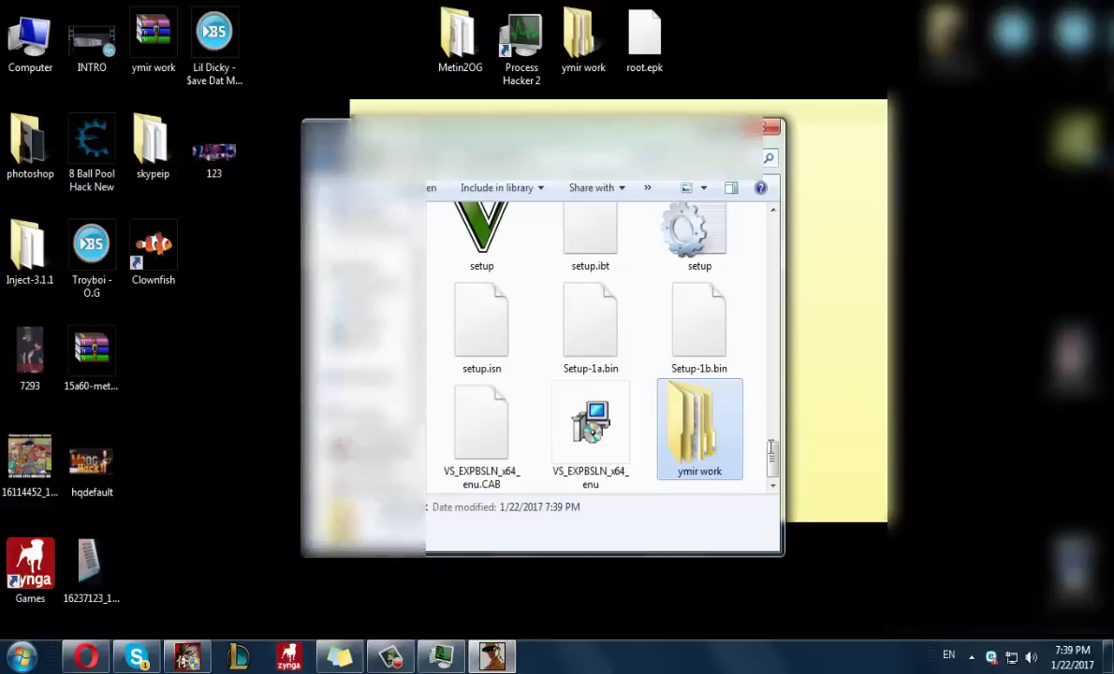
{"action": "left_click", "coordinate": [838, 393]}
{"action": "type", "text": "Acum s-a co"}
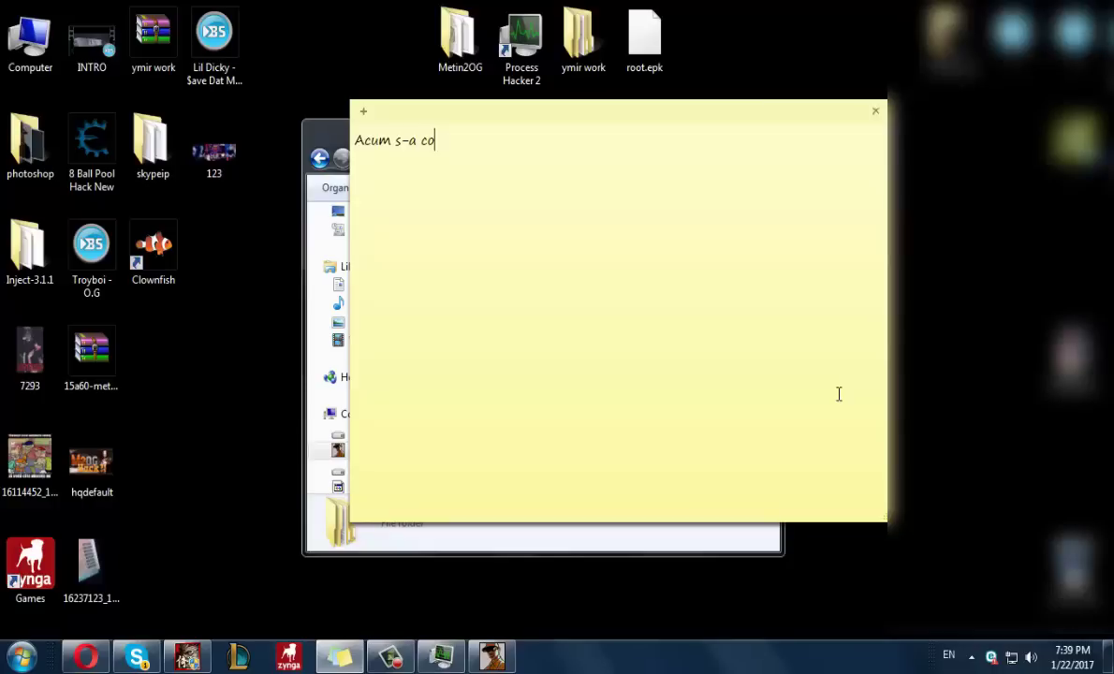
{"action": "type", "text": "piat.Revenim pe metin"}
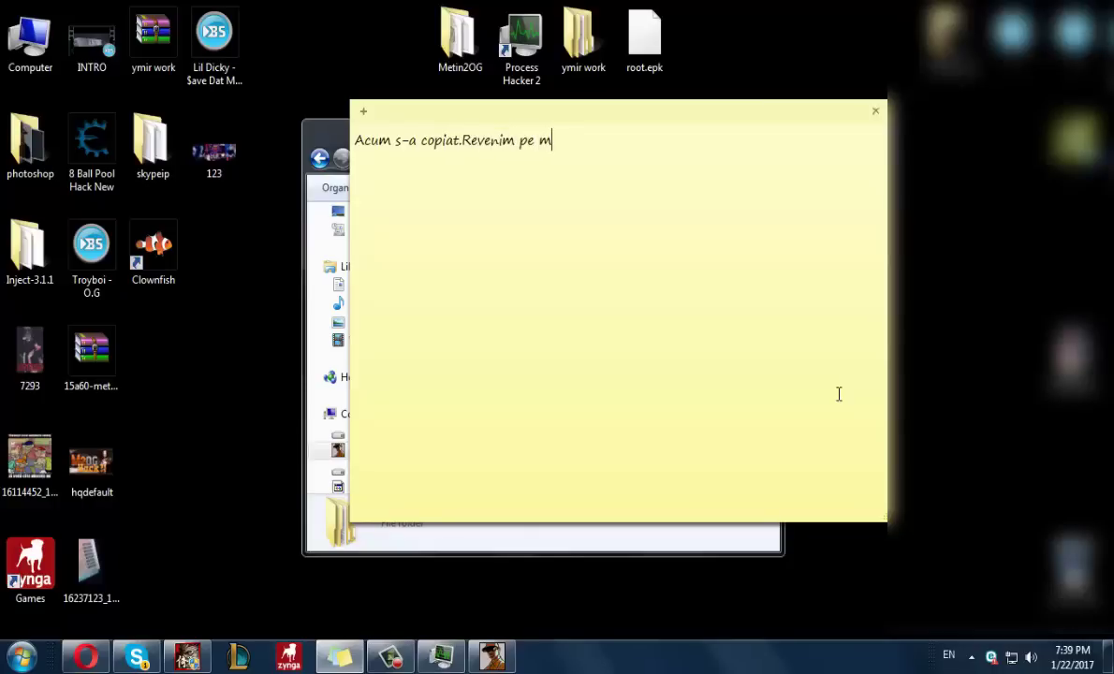
{"action": "left_click", "coordinate": [187, 655]}
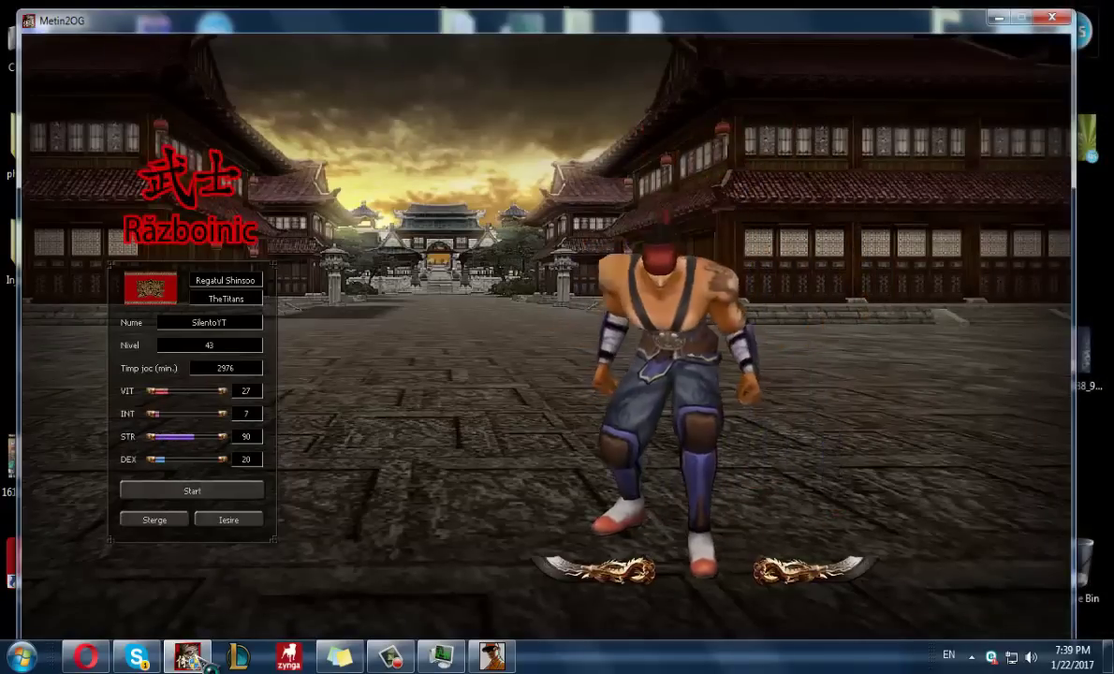
Step: Replace the sticky note text with "Intram pe caracterul dorit." and, below it, "Acum,totul este bagat."
{"action": "left_click", "coordinate": [339, 655]}
{"action": "key", "text": "ctrl+a"}
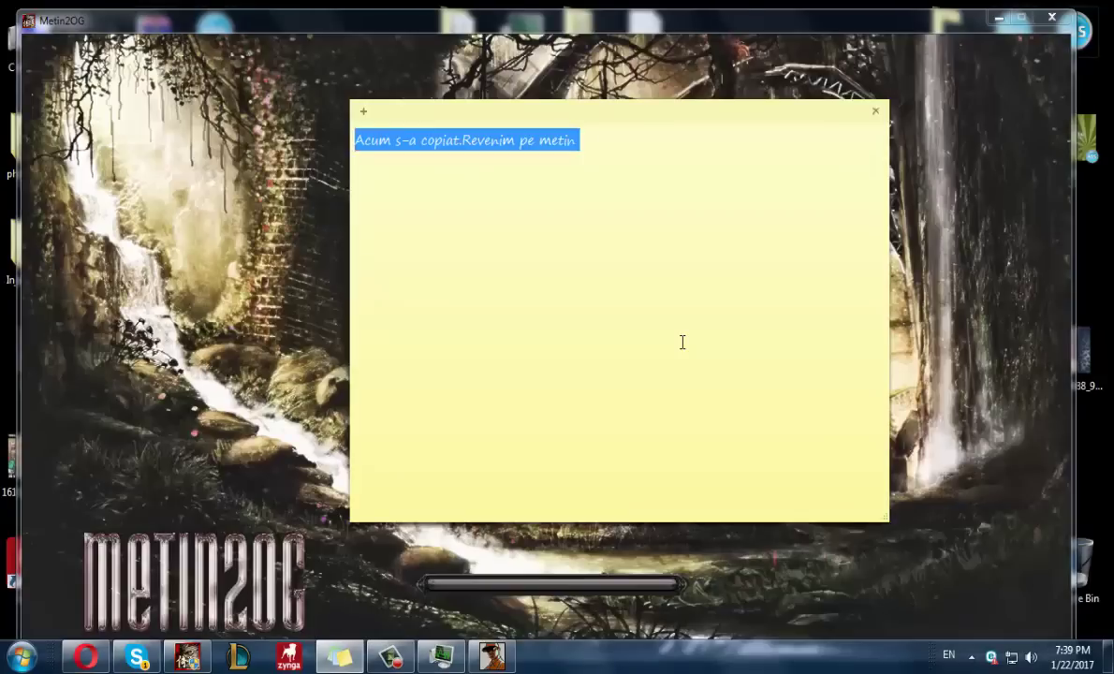
{"action": "key", "text": "BackSpace"}
{"action": "type", "text": "Intram pe carac"}
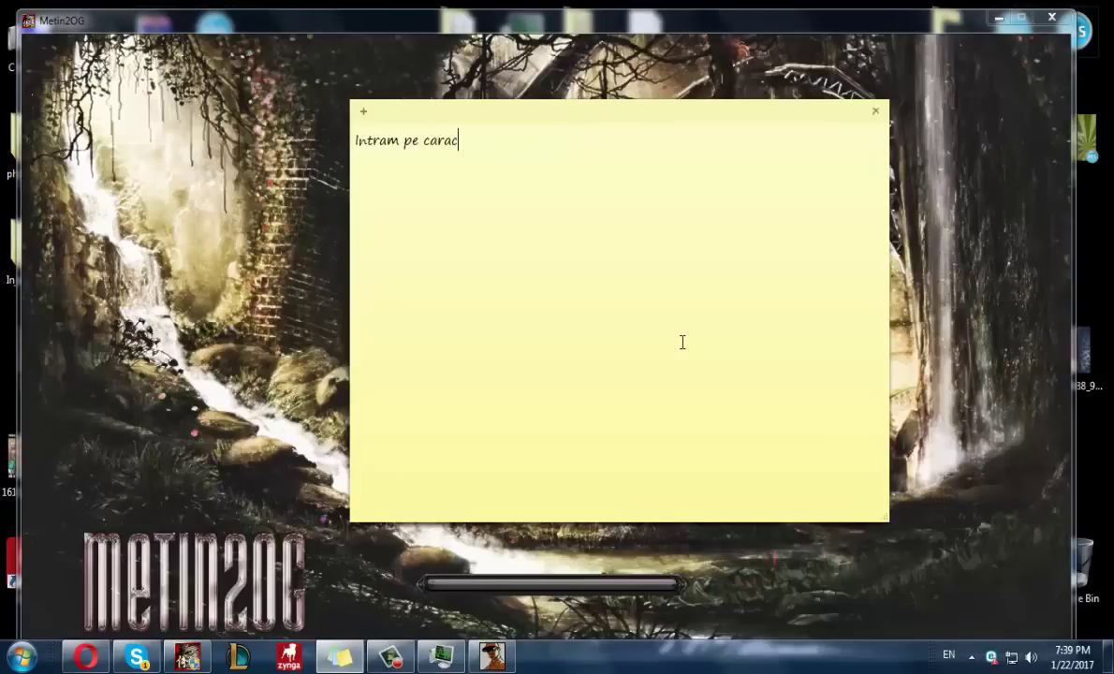
{"action": "type", "text": "terul dorit."}
{"action": "key", "text": "Return"}
{"action": "key", "text": "Return"}
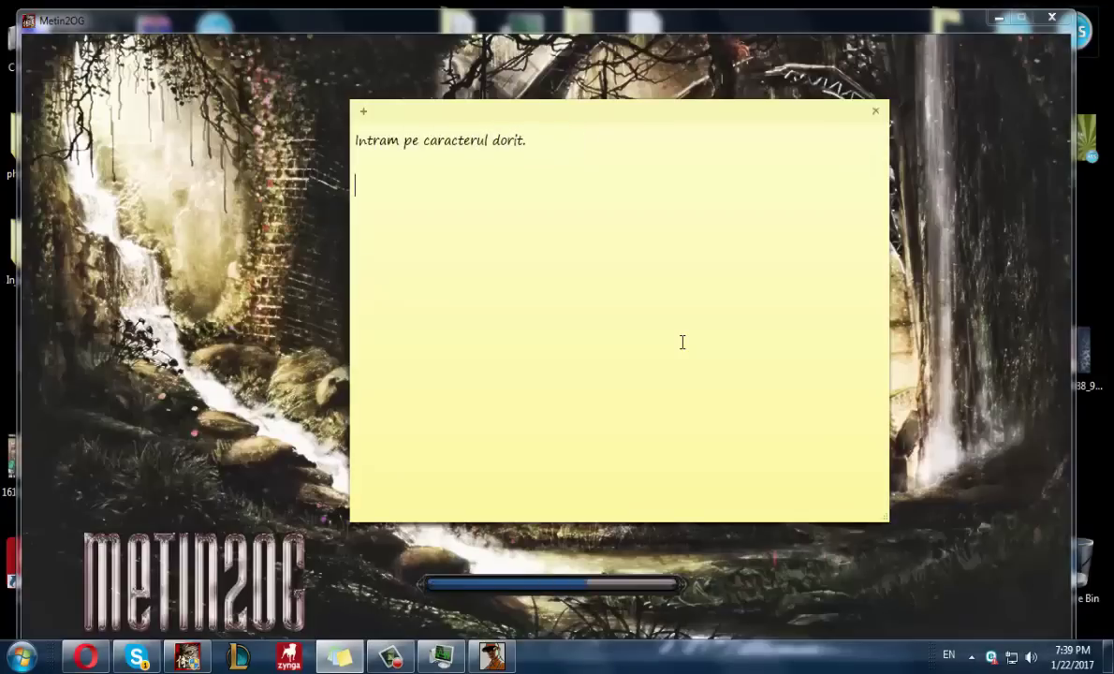
{"action": "type", "text": "Acum,t"}
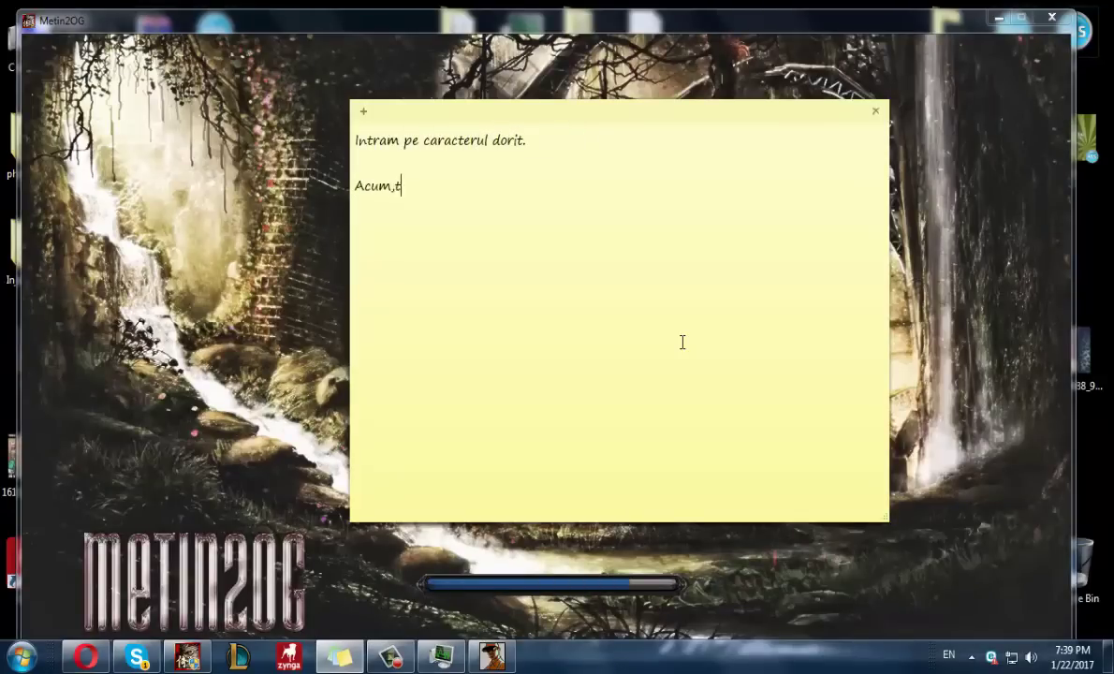
{"action": "type", "text": "otul este bagat."}
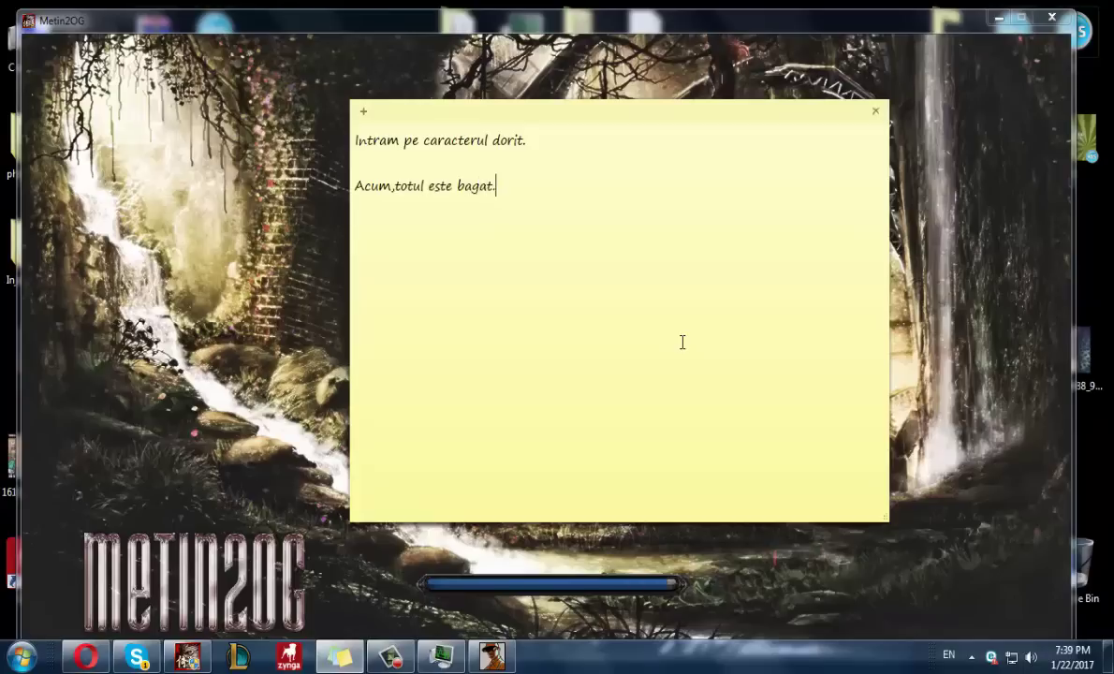
Step: Replace the note text with "SEND TO TARGET SE ACTIVEAZA DOAR CAND TINEM APASAT SPACE SAU AUTO ATTACK." and the line "Este x7"
{"action": "key", "text": "ctrl+a"}
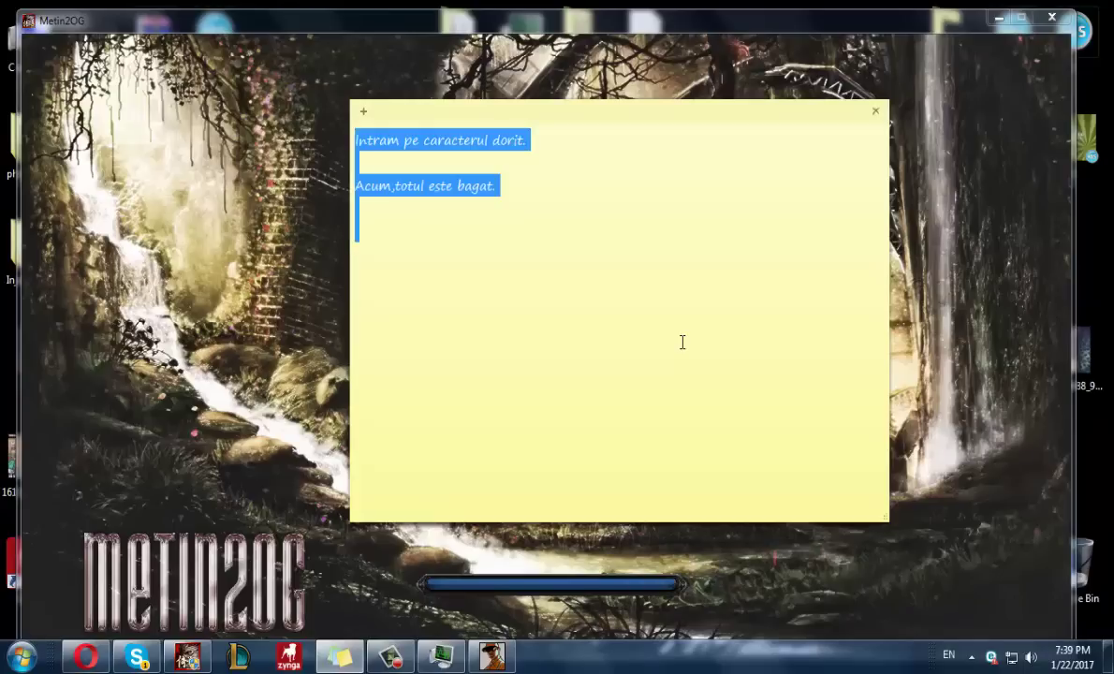
{"action": "key", "text": "Delete"}
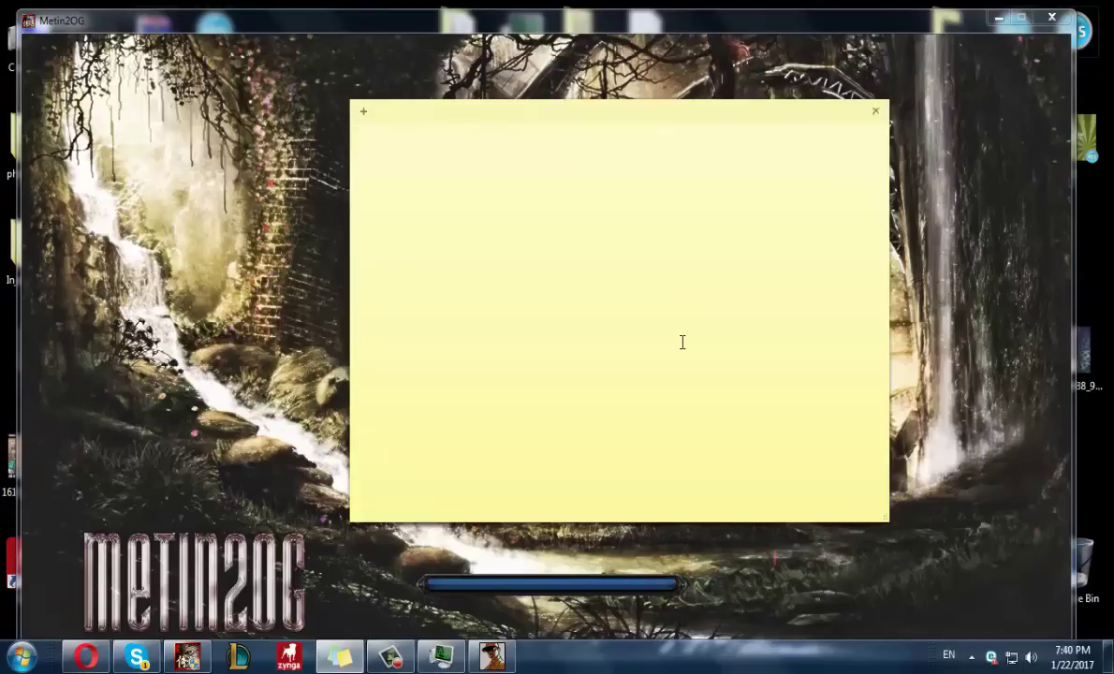
{"action": "type", "text": "SEND TO TARGET SE ACTIVEAZ"}
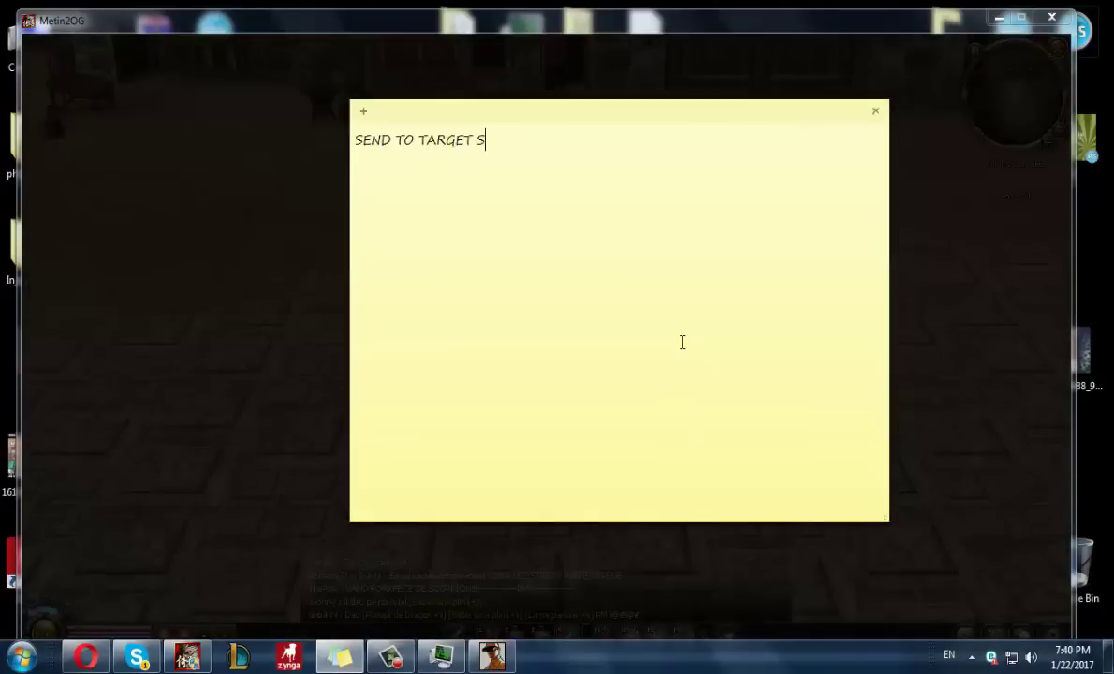
{"action": "type", "text": "DOAR"}
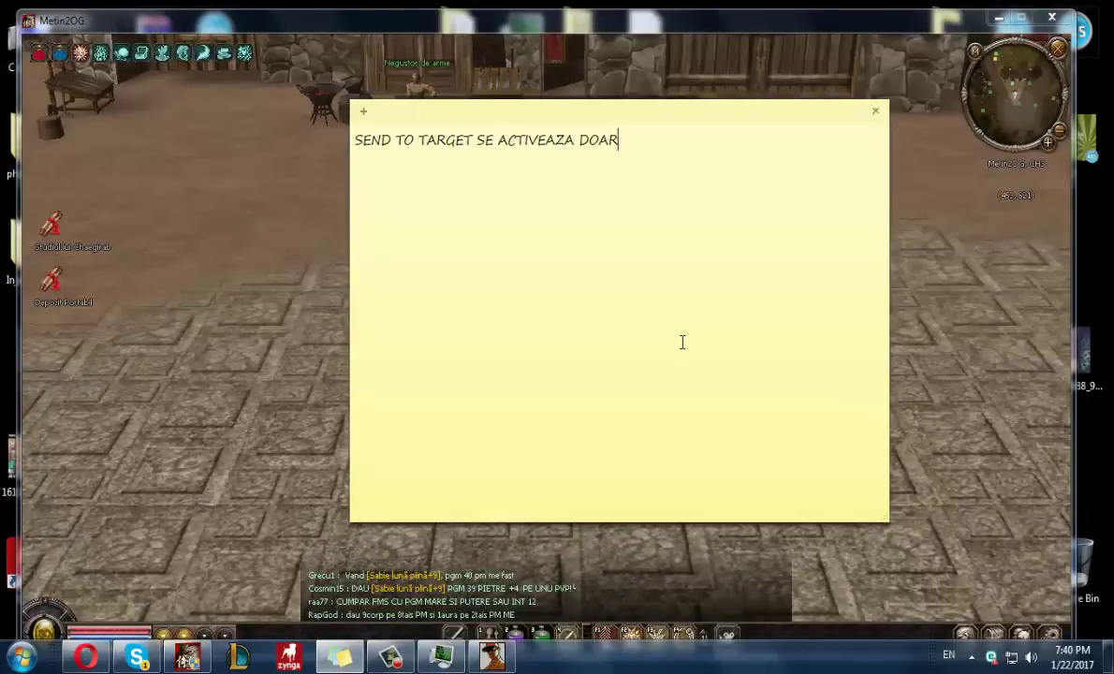
{"action": "type", "text": " CAND "}
{"action": "type", "text": "TINE"}
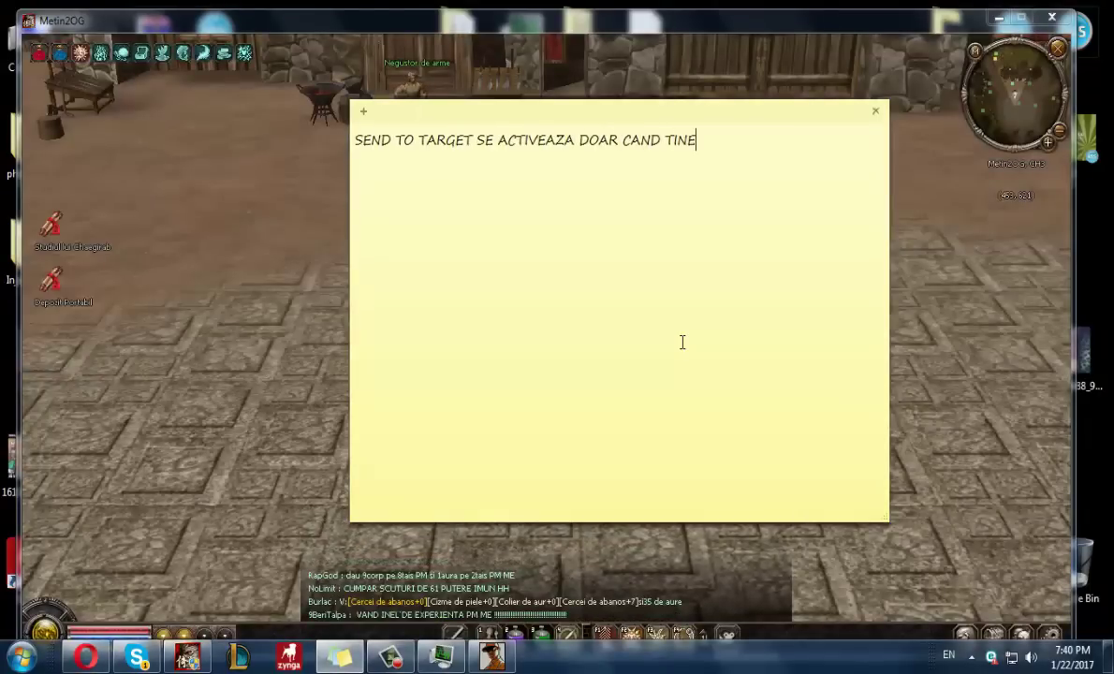
{"action": "type", "text": "M APASAT SPACE SAU AUTO ATTA"}
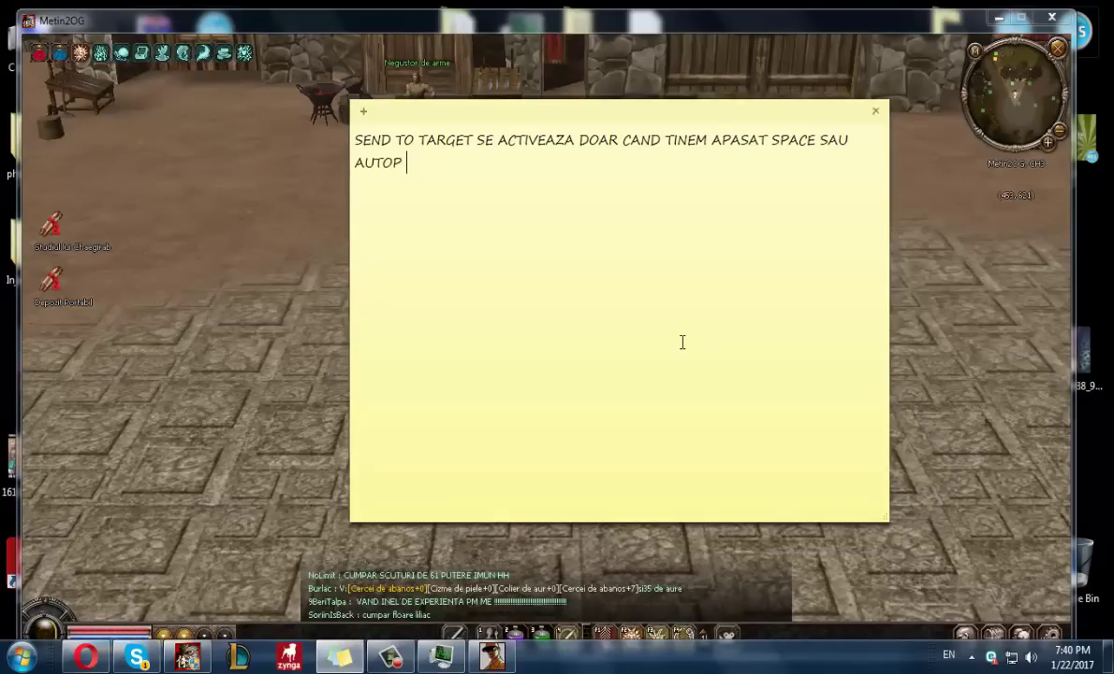
{"action": "type", "text": "CK."}
{"action": "key", "text": "Return"}
{"action": "key", "text": "Return"}
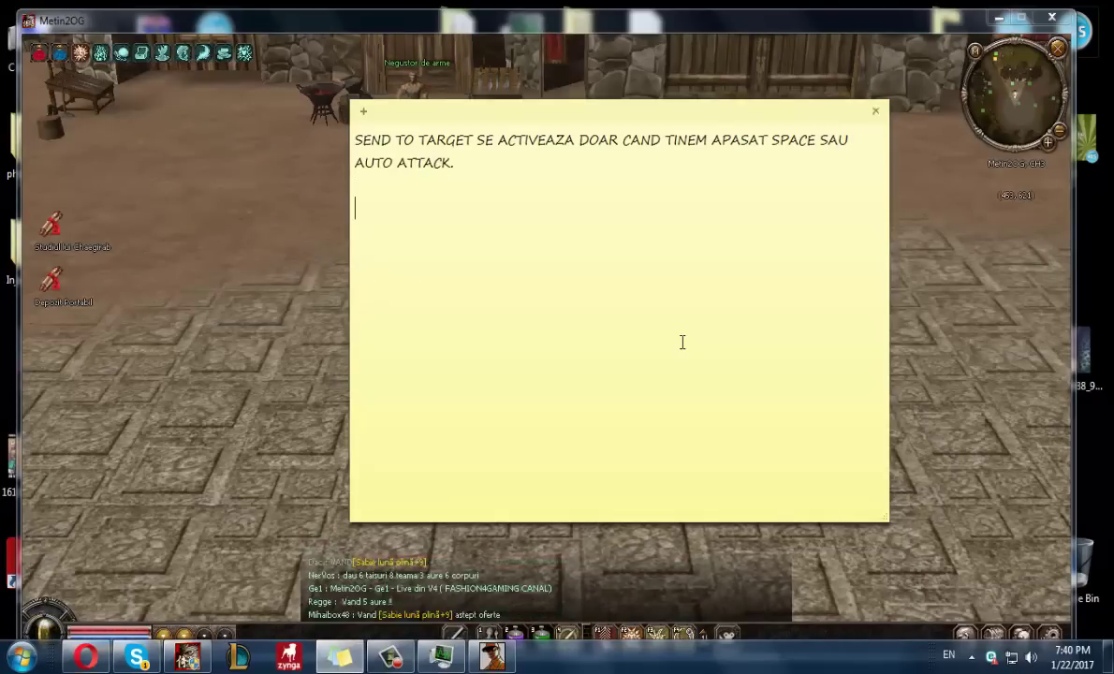
{"action": "type", "text": "Este x7"}
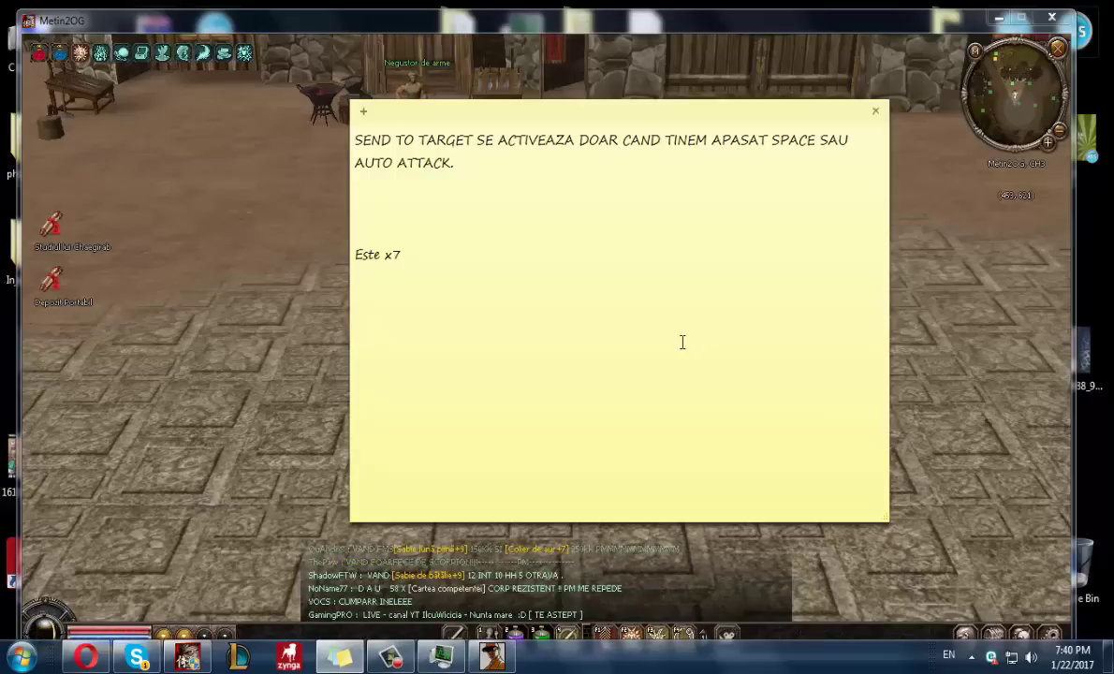
Step: Below "Este x7", write "DUPA CE INCHIDETI METINUL,VA TREBUII SA STERGETI FOLDERUL YMIR WORK DIN D:/" in the sticky note
{"action": "type", "text": "DUPA CE INCHID"}
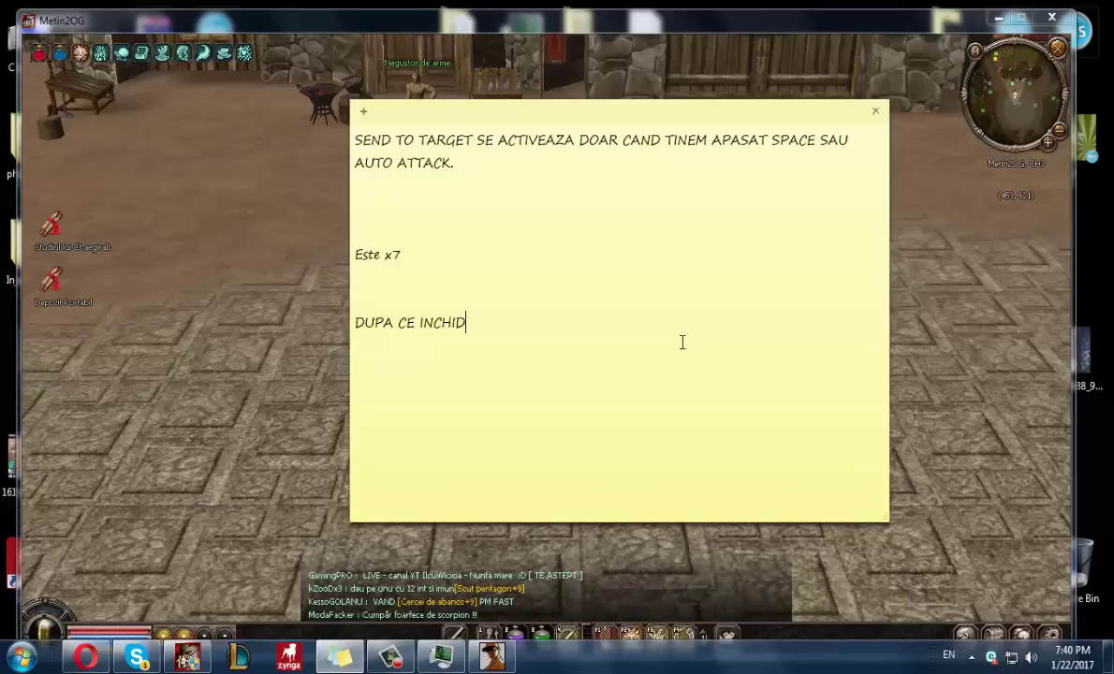
{"action": "type", "text": "ETI METINUL,VA T"}
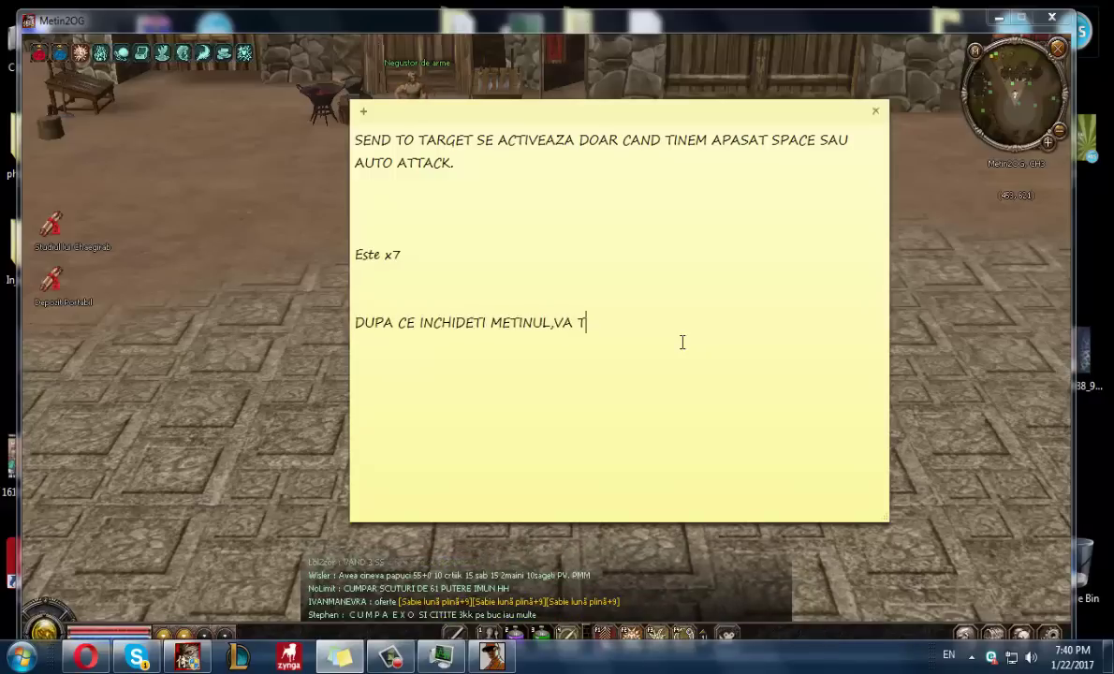
{"action": "type", "text": "REBUII SA STER"}
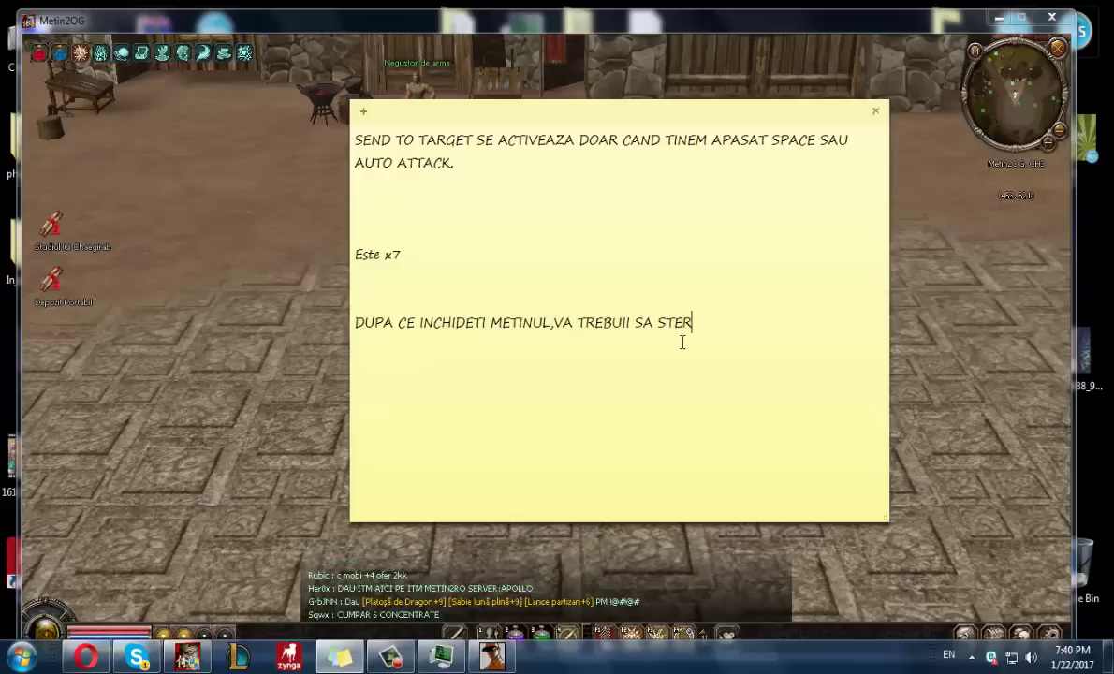
{"action": "type", "text": "GETI FOLDERUL Y"}
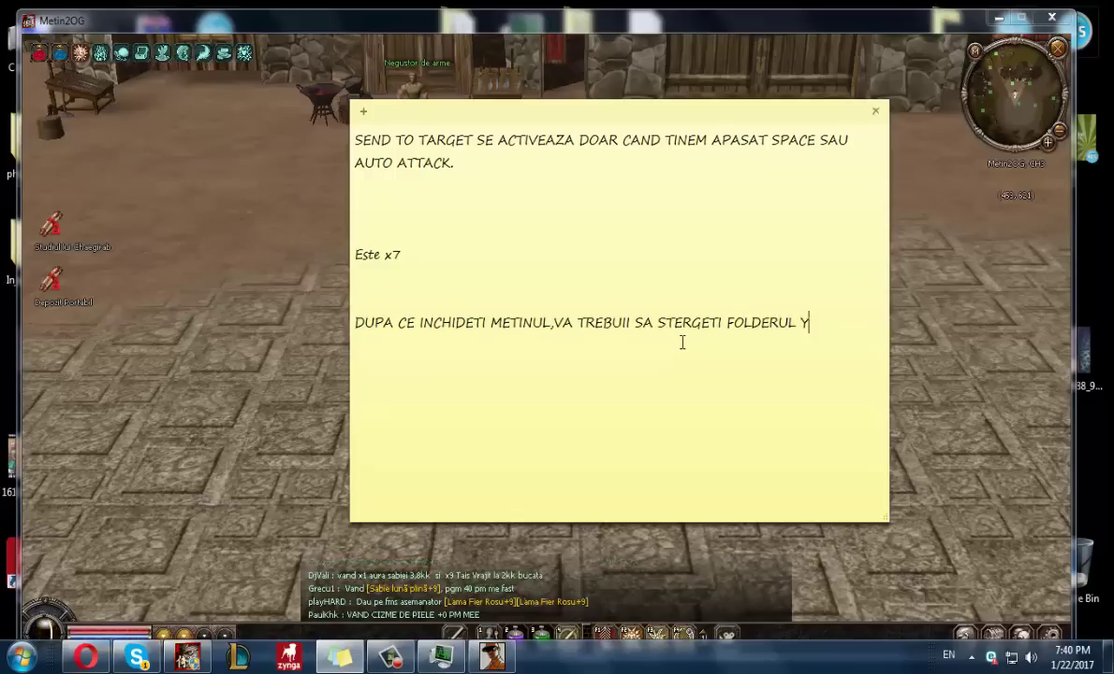
{"action": "type", "text": "MIR WORK DI"}
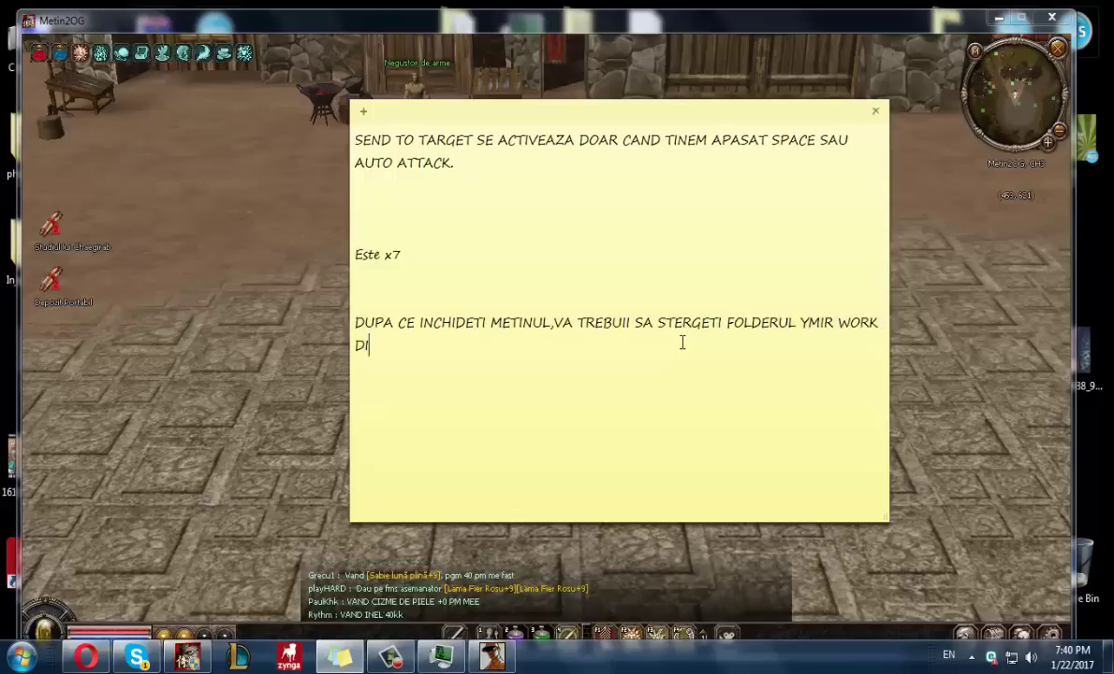
{"action": "type", "text": "N DI"}
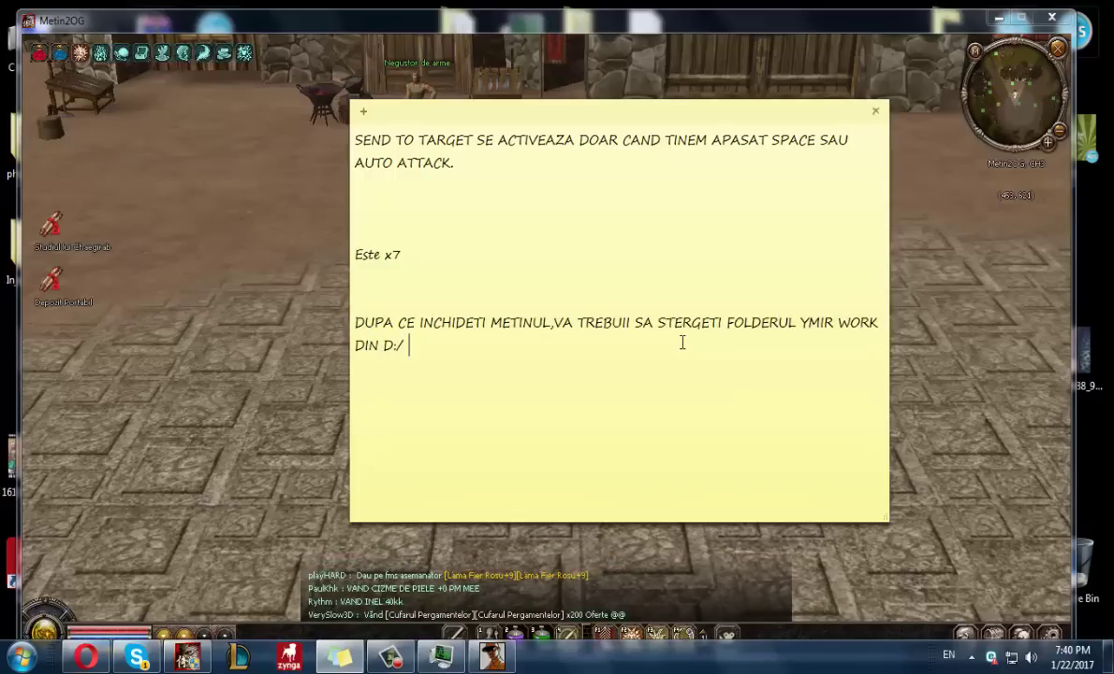
Step: Continue the folder deletion instruction with "ALTFEL NU VETI MAI PUTEA DESCHIDE DIN NOU METINUL FIINDCA VA FII DETECTABIL ."
{"action": "type", "text": "/ ALTFEL NU VA M"}
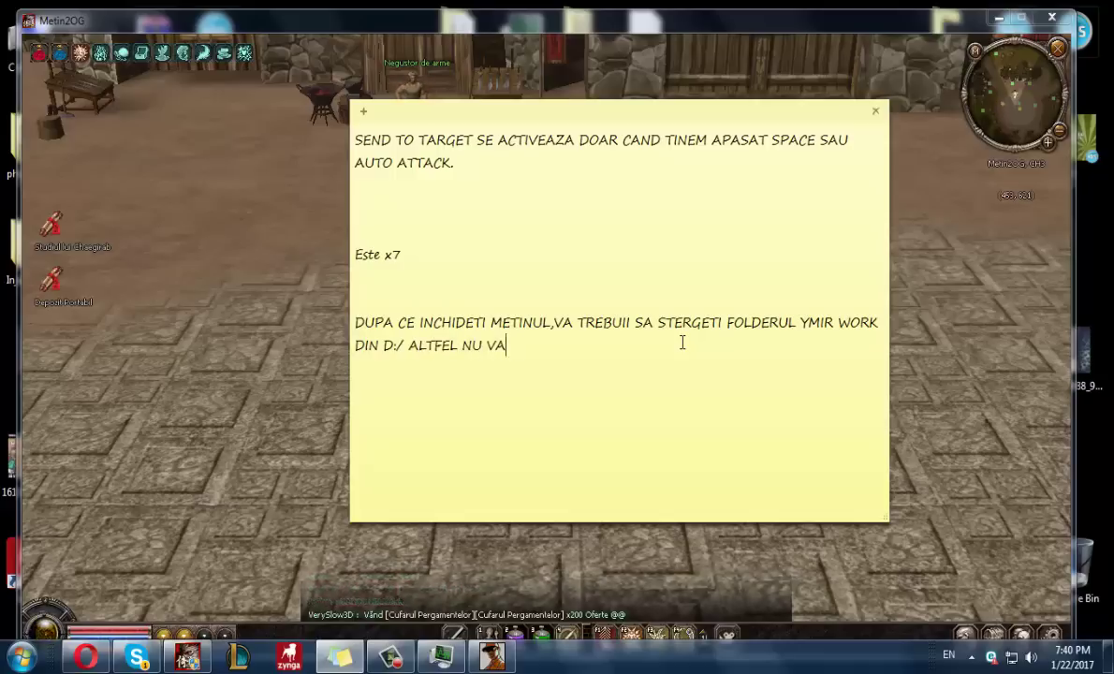
{"action": "key", "text": "BackSpace"}
{"action": "key", "text": "BackSpace"}
{"action": "type", "text": "VETI MAI PUTEA"}
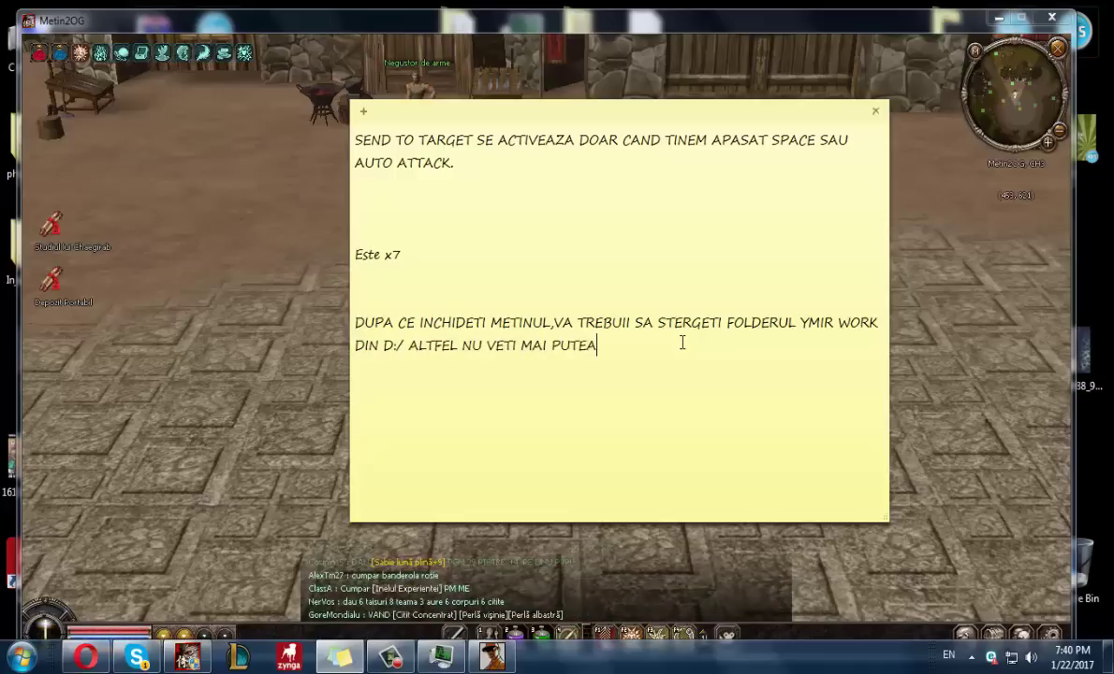
{"action": "type", "text": " DESCHIDE DIN NO"}
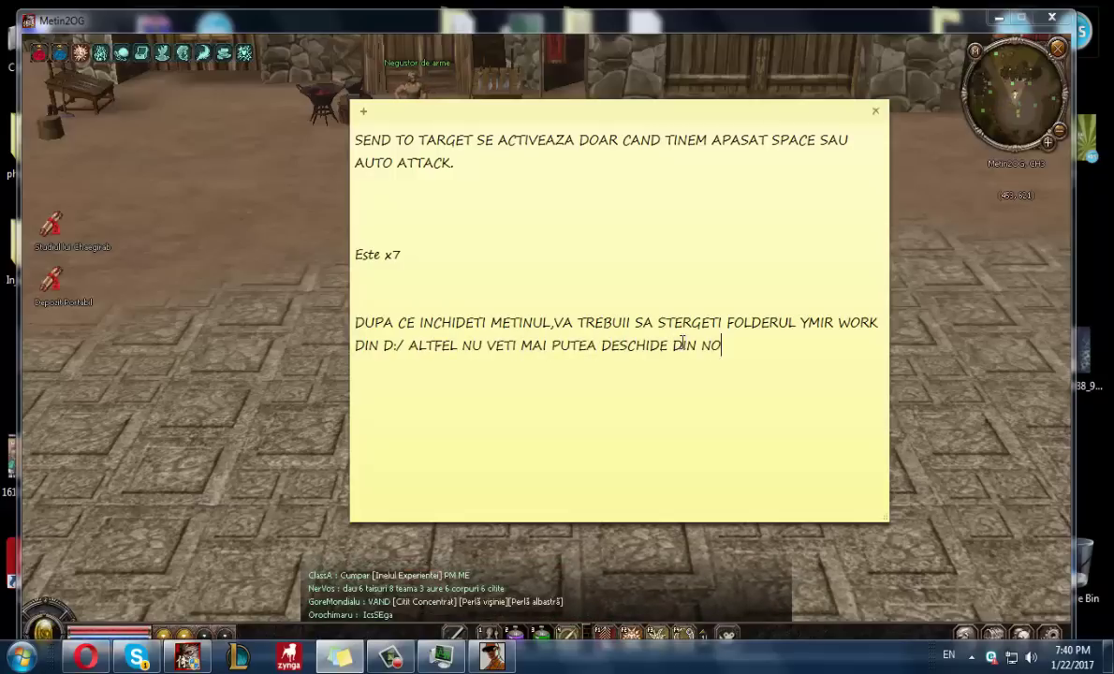
{"action": "type", "text": "U METINUL FIINDCA E"}
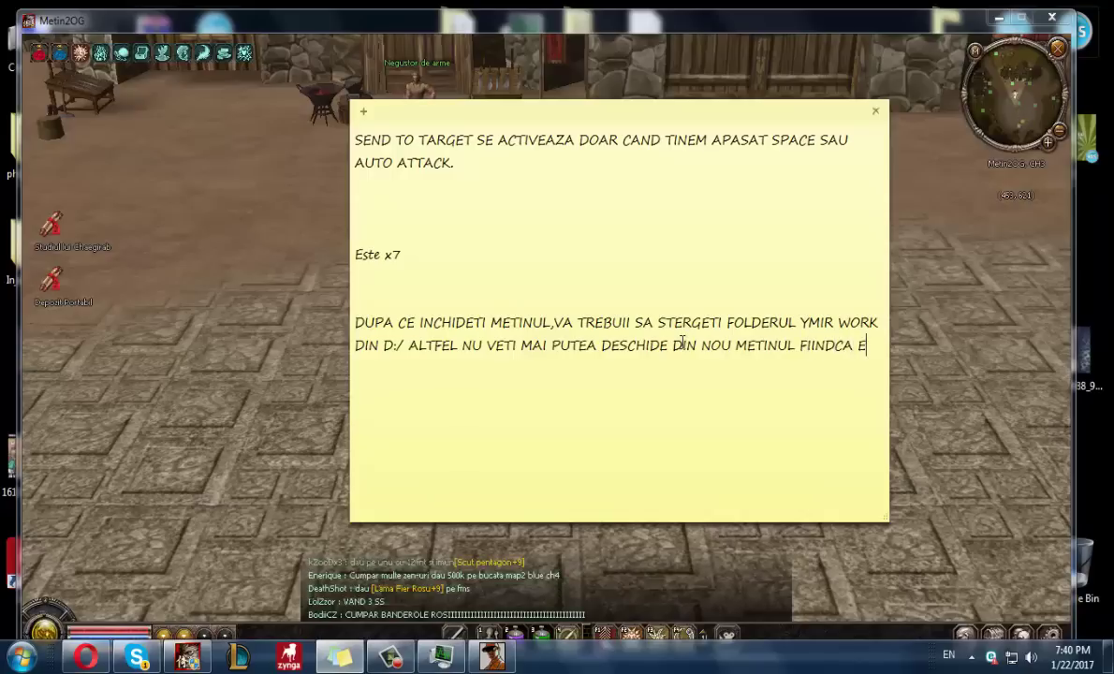
{"action": "key", "text": "BackSpace"}
{"action": "type", "text": "VA FII DETECTABIL ."}
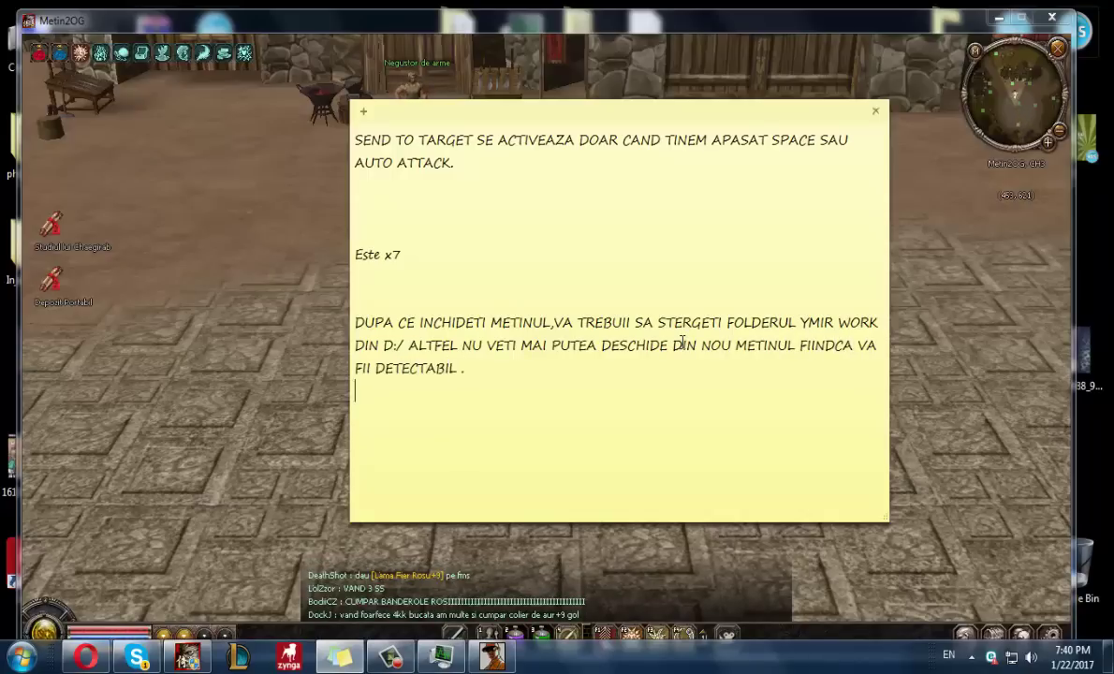
{"action": "key", "text": "Return"}
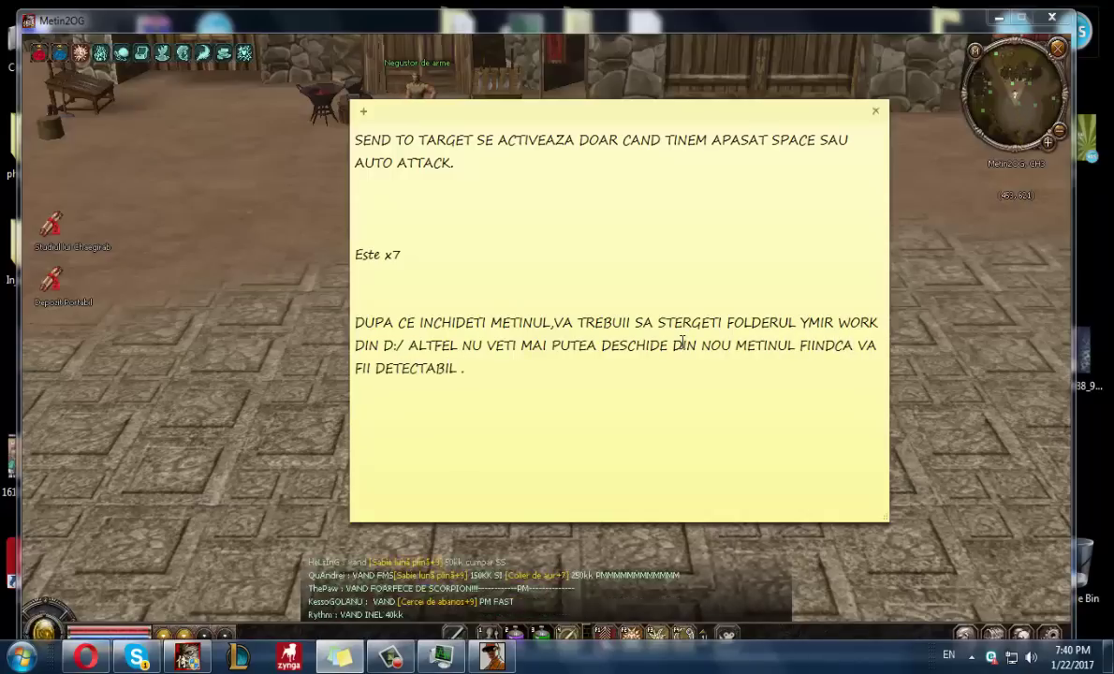
Step: Start a new paragraph in the sticky note with "Cand doriti sa intrati iar cu send,"
{"action": "type", "text": "D"}
{"action": "key", "text": "BackSpace"}
{"action": "type", "text": "Can"}
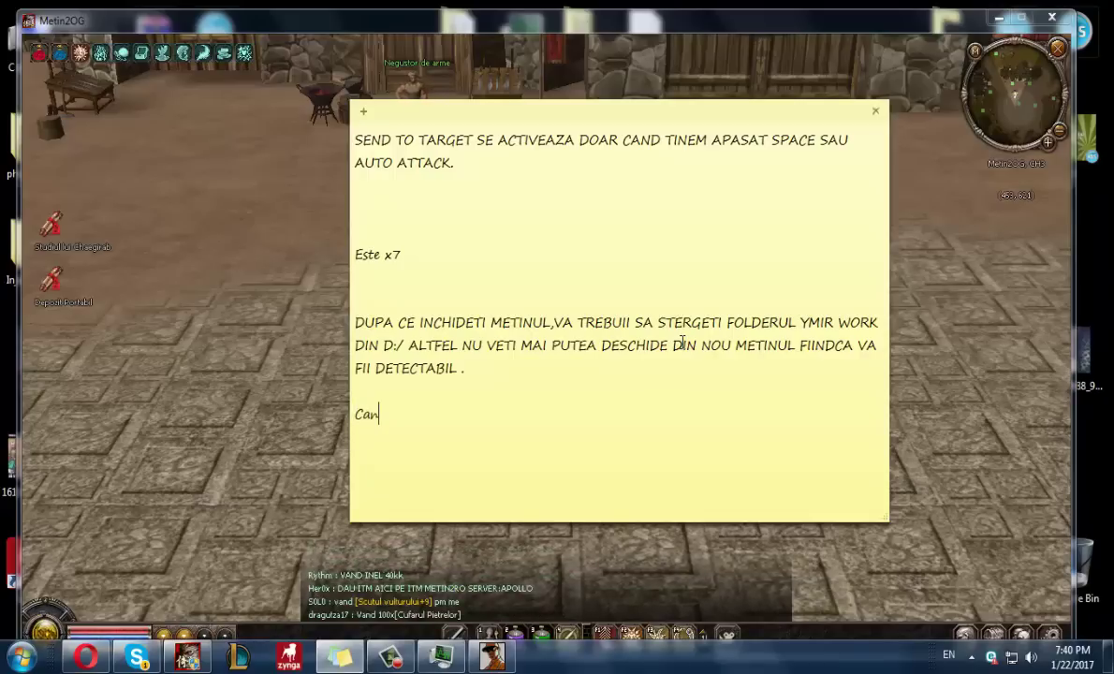
{"action": "type", "text": "d doriti sa i"}
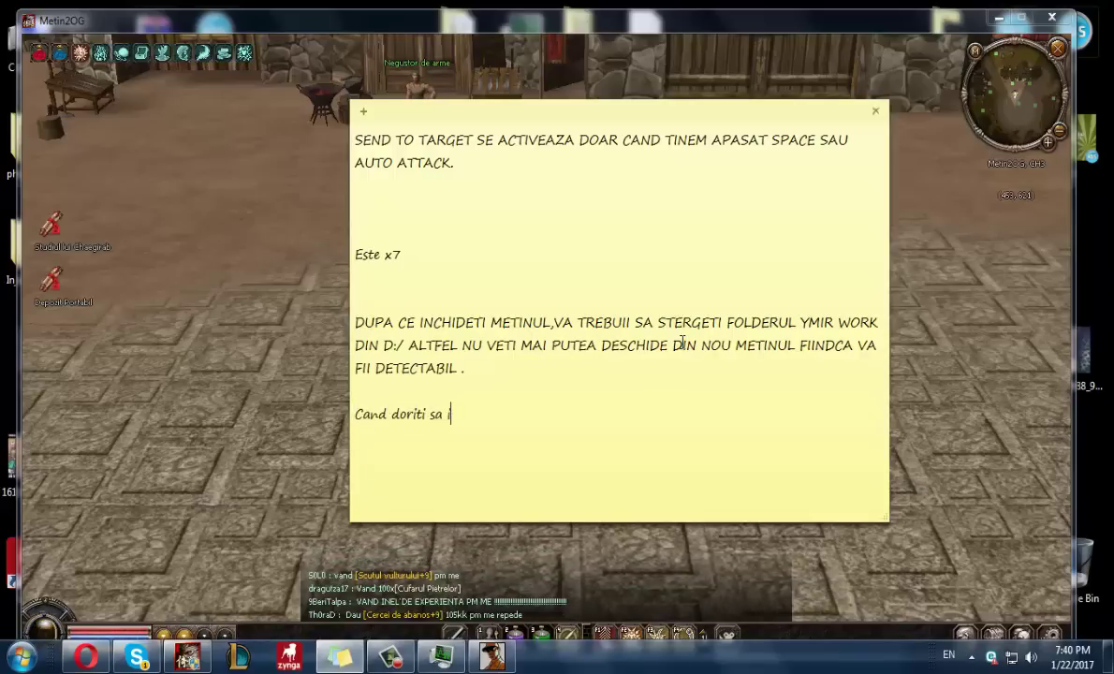
{"action": "type", "text": "ntrati iar cu se"}
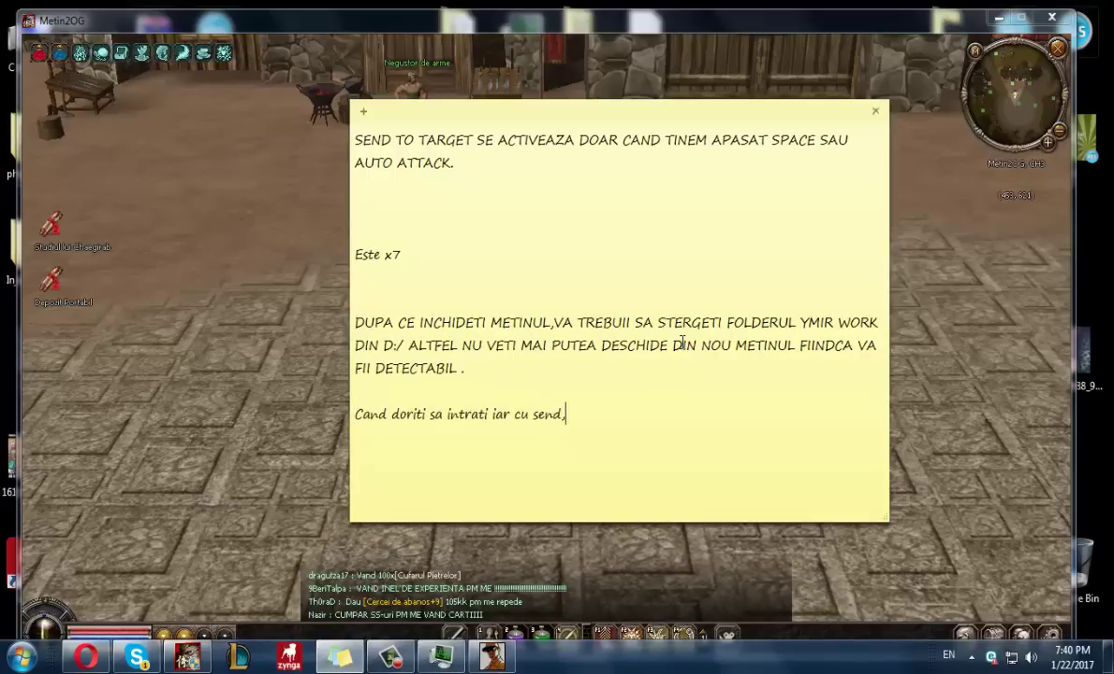
{"action": "type", "text": "nd,"}
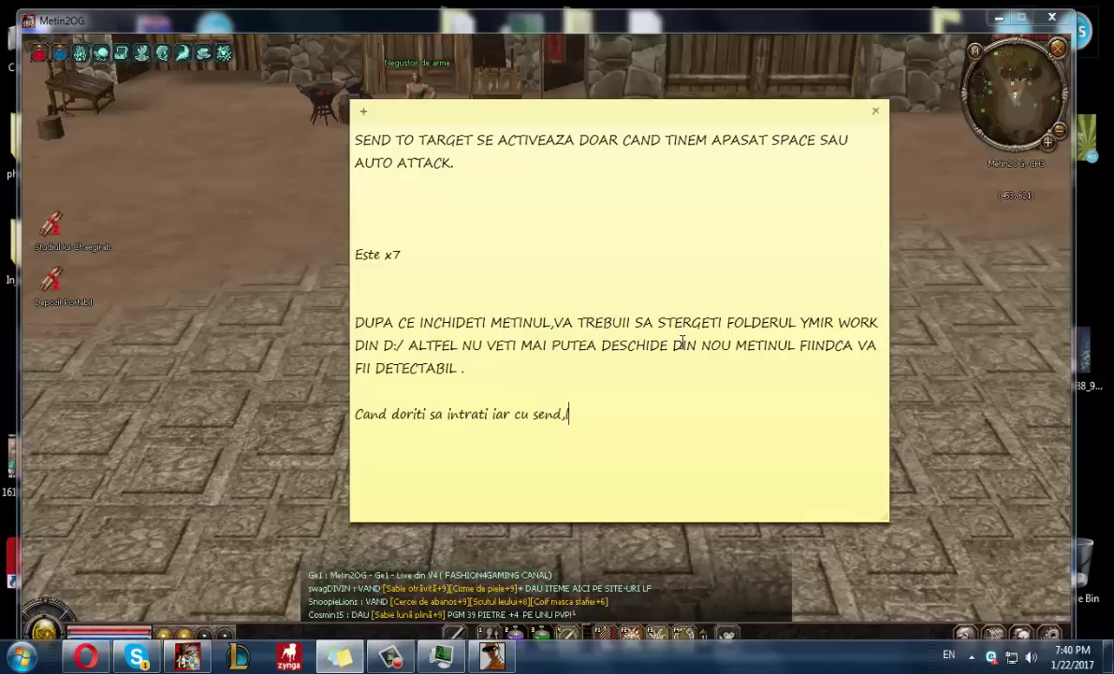